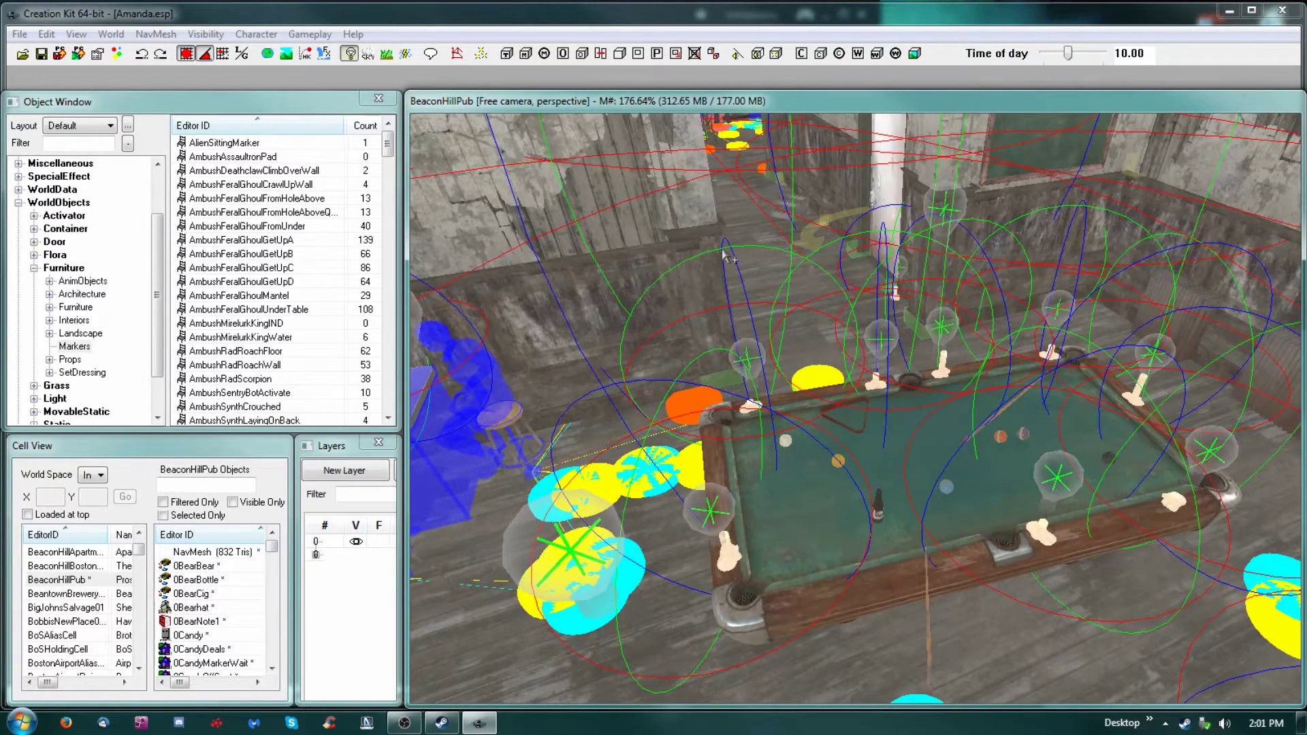
Step: Select the 0CliffsChair stool marker in front of the pub's bar counter
middle_click_drag(725, 243, 733, 264)
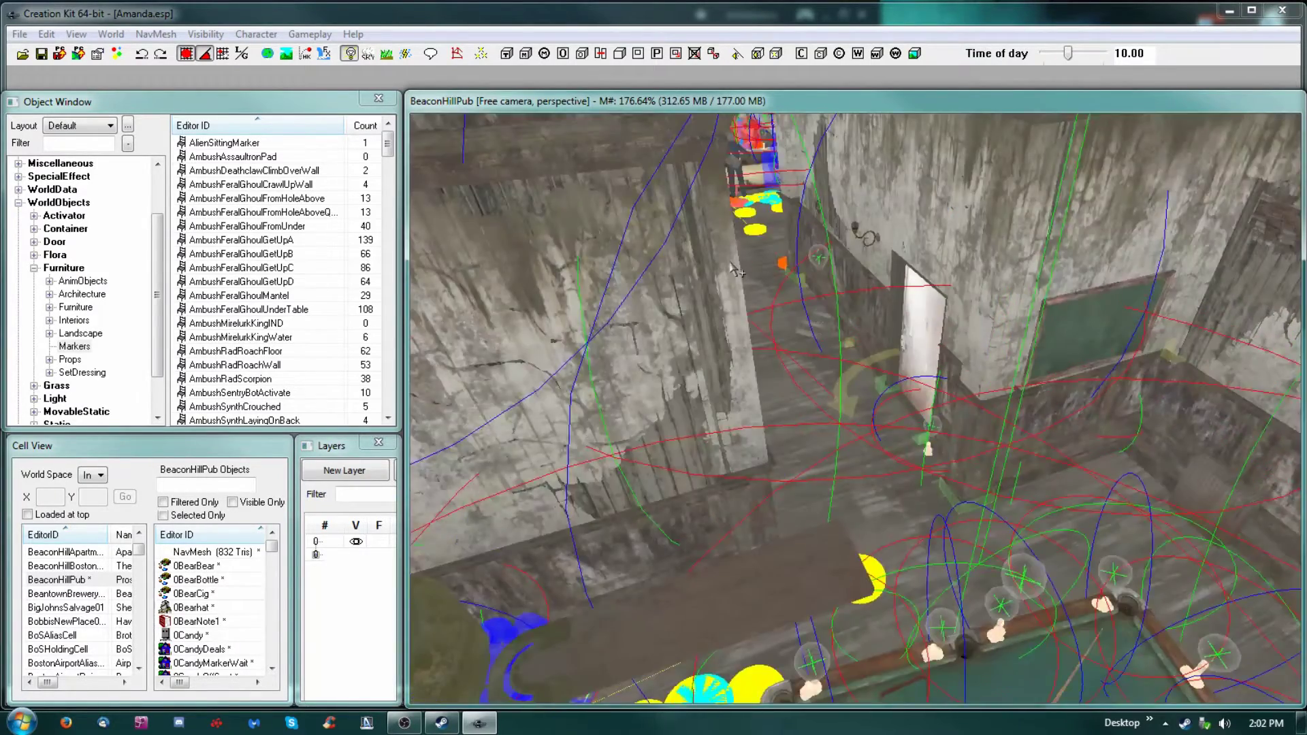
scroll(732, 259, "up", 4)
scroll(732, 256, "up", 10)
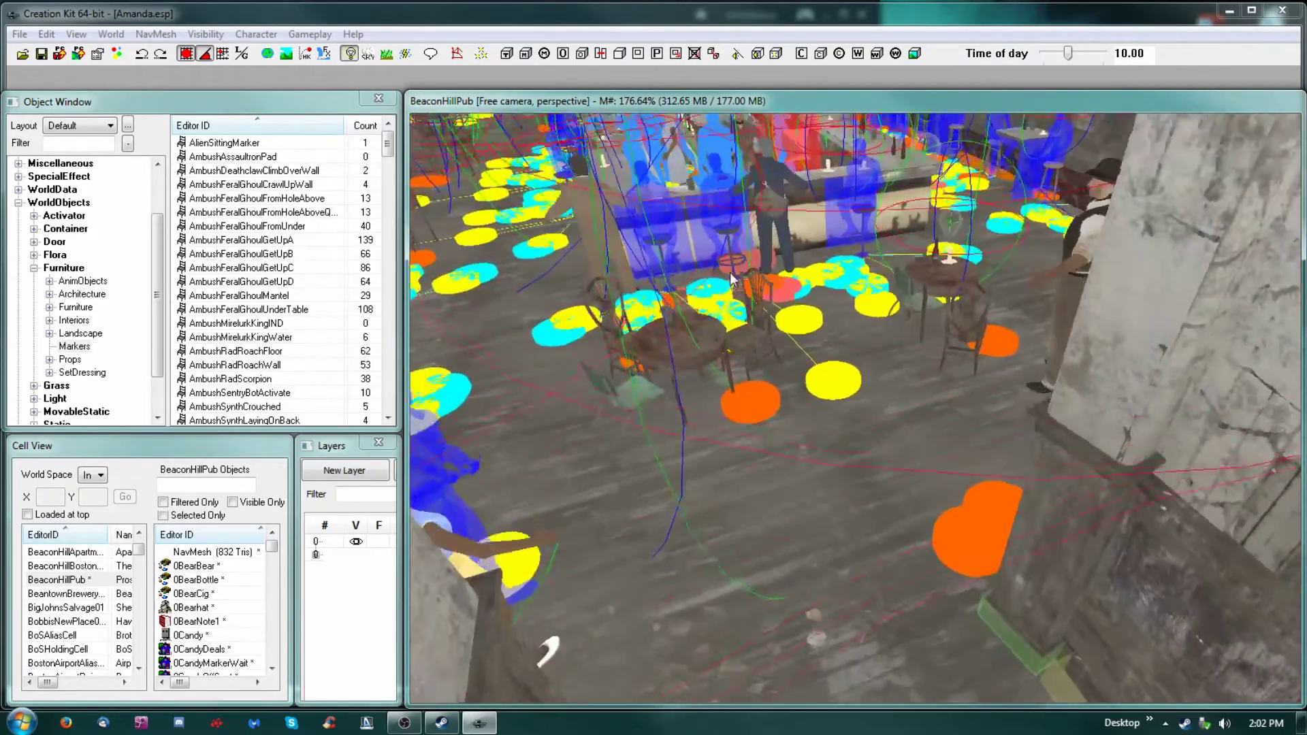
middle_click_drag(730, 274, 740, 320)
scroll(742, 326, "up", 4)
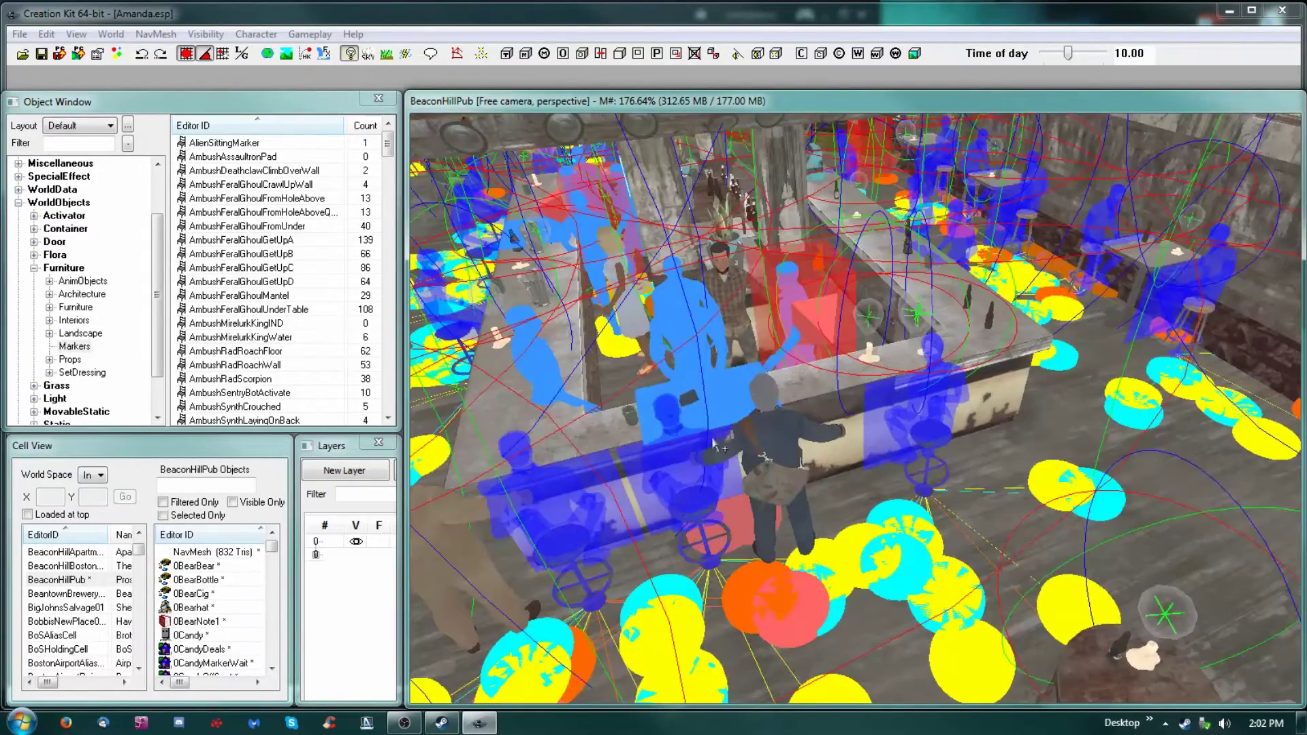
left_click(685, 473)
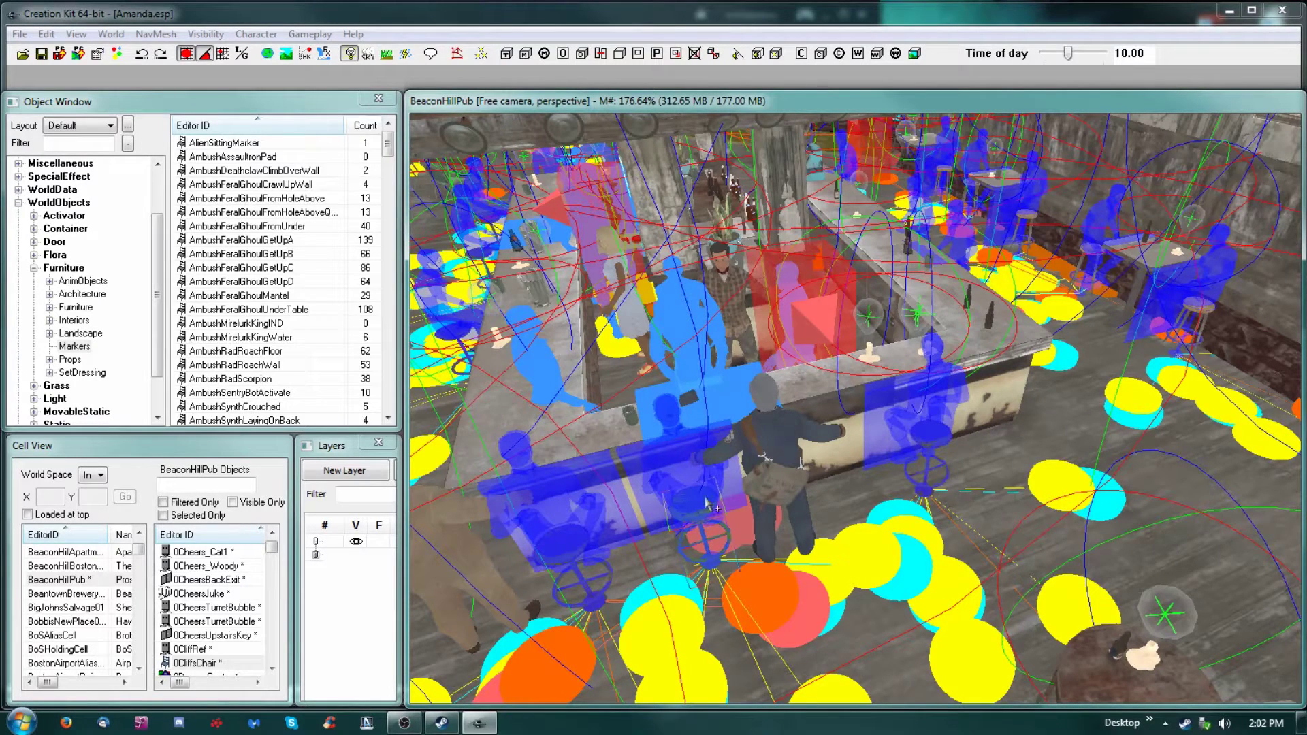
Step: Select the push-broom sweeping marker on the open floor beside the woman in the yellow skirt
middle_click_drag(1083, 360, 1000, 436, "shift")
scroll(1000, 437, "down", 2)
key("w")
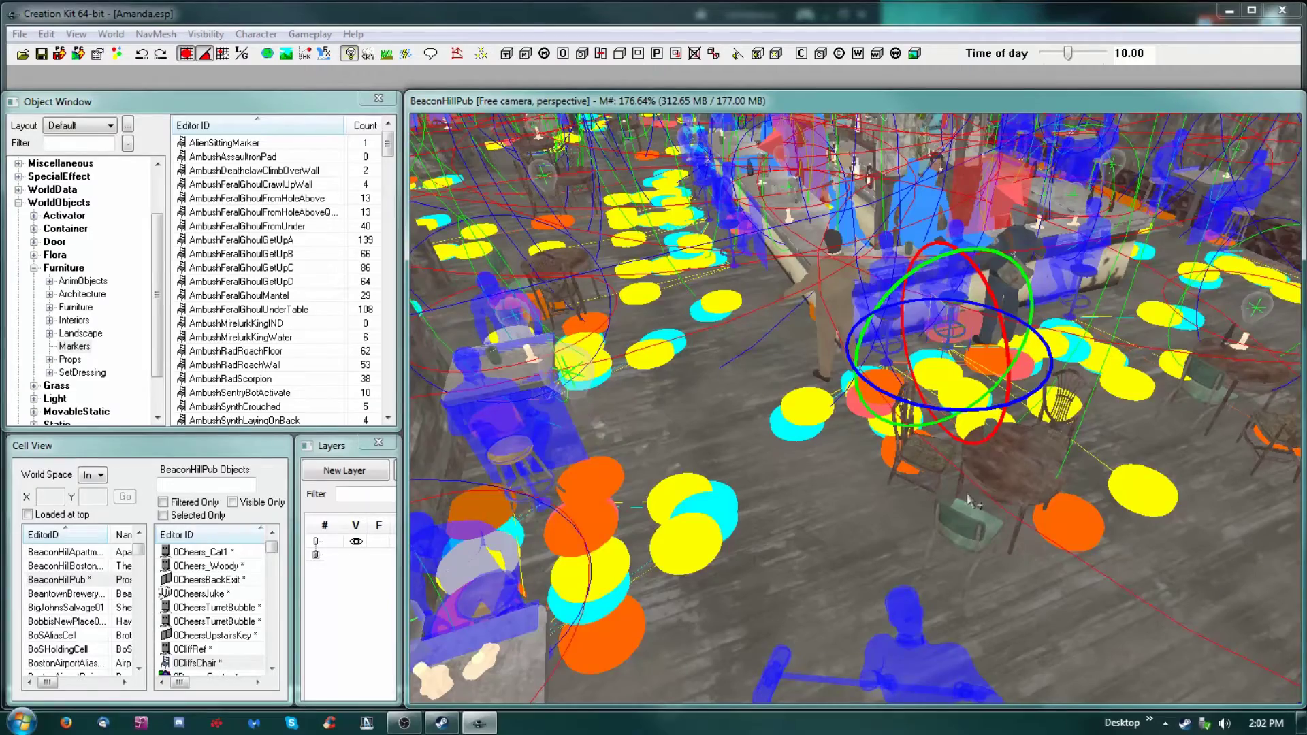
scroll(967, 502, "up", 10)
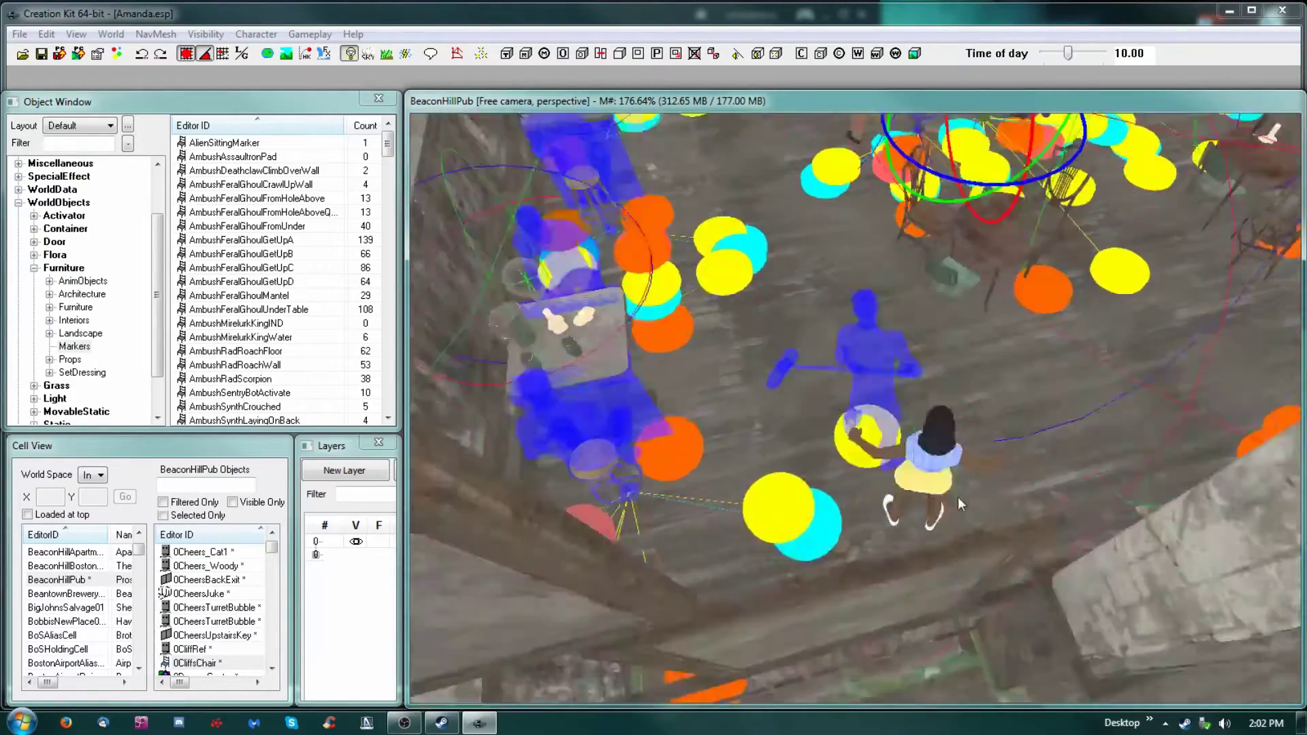
scroll(873, 459, "down", 5)
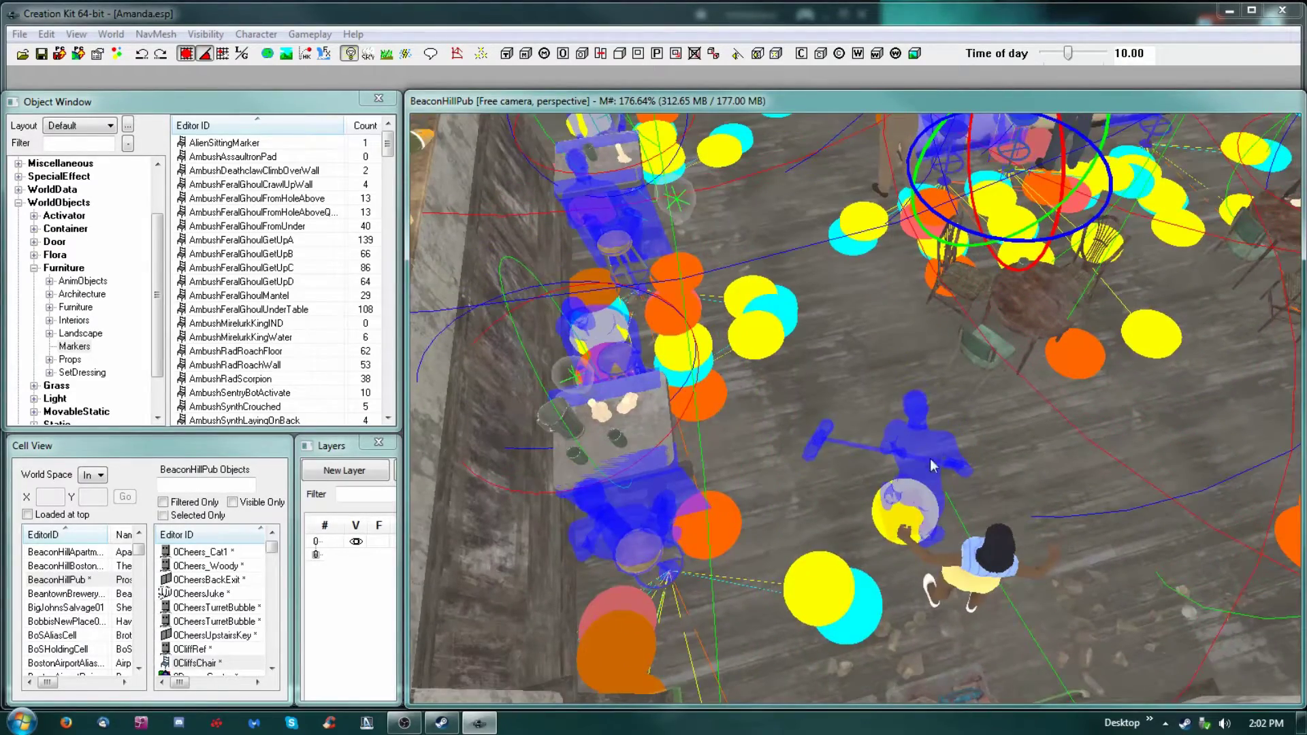
left_click(931, 465)
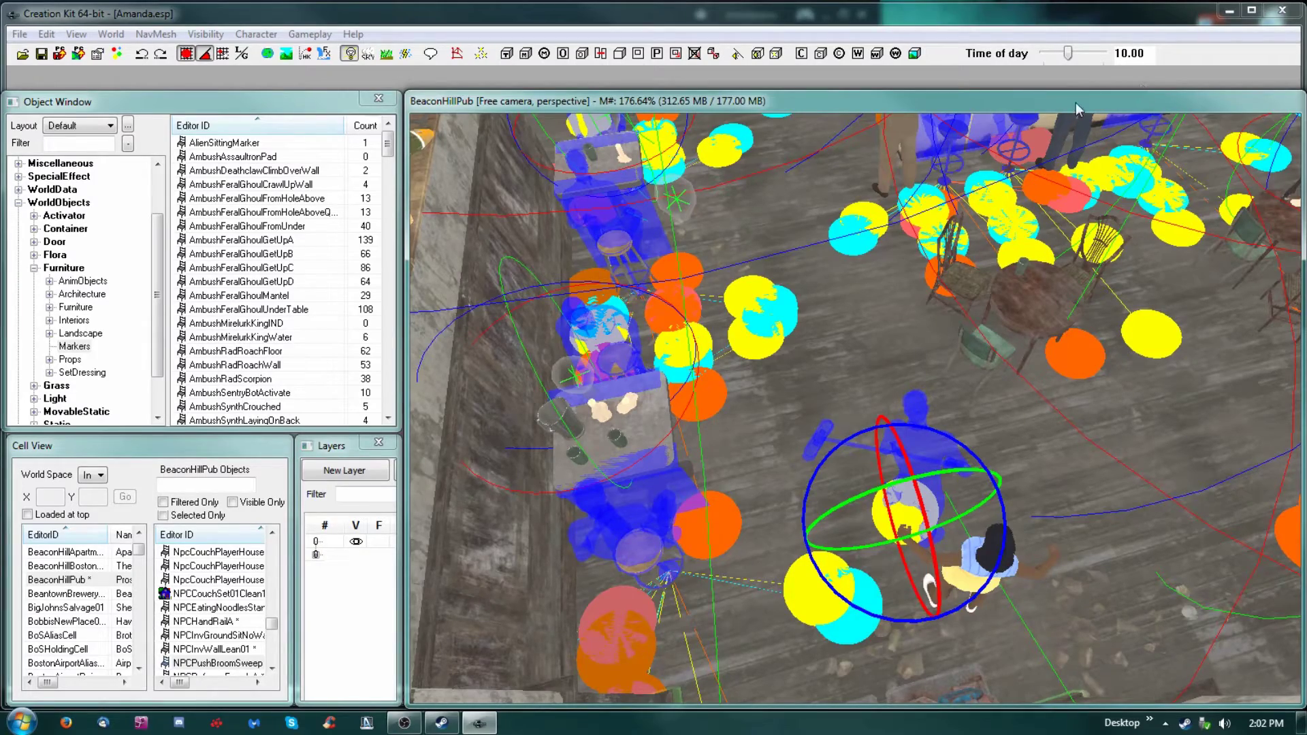
Step: Select the character in the black hat and the blue furniture marker beside the wall behind him
mouse_move(1011, 239)
middle_mouse_down()
mouse_move(958, 260)
mouse_move(999, 238)
middle_mouse_up()
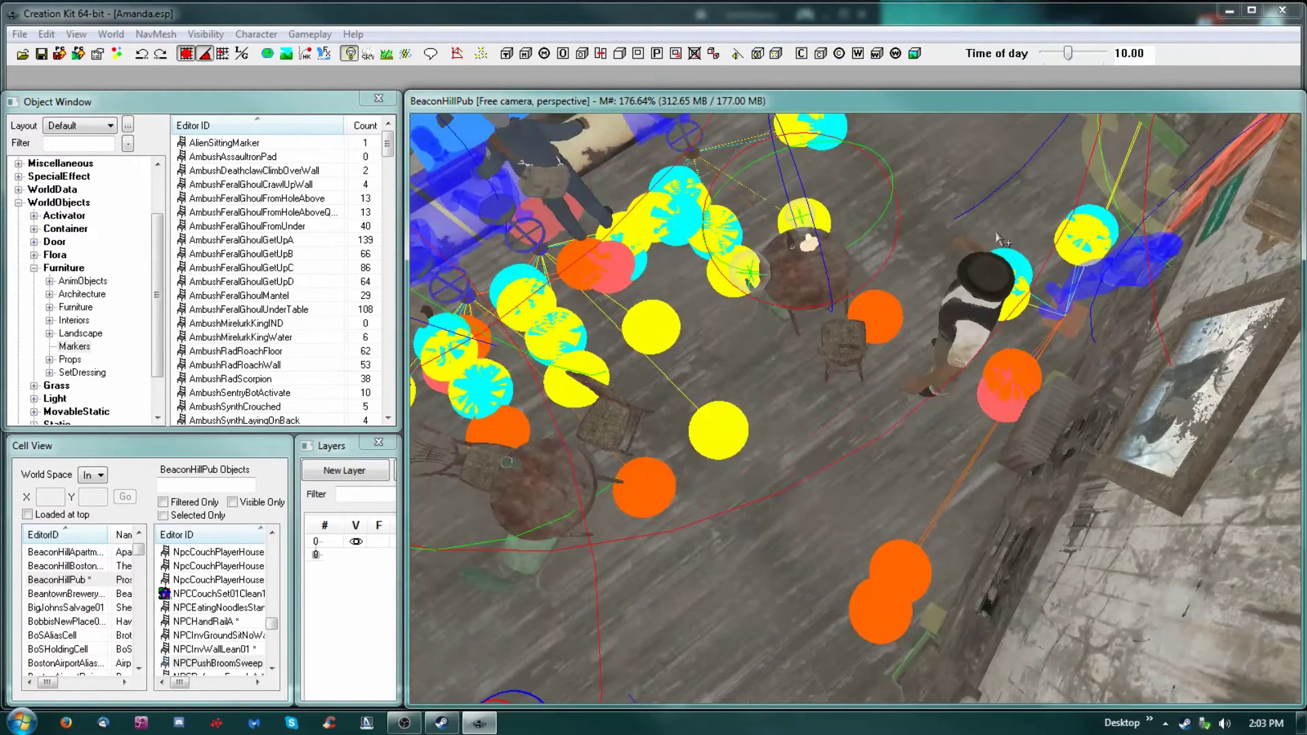
left_click(998, 305)
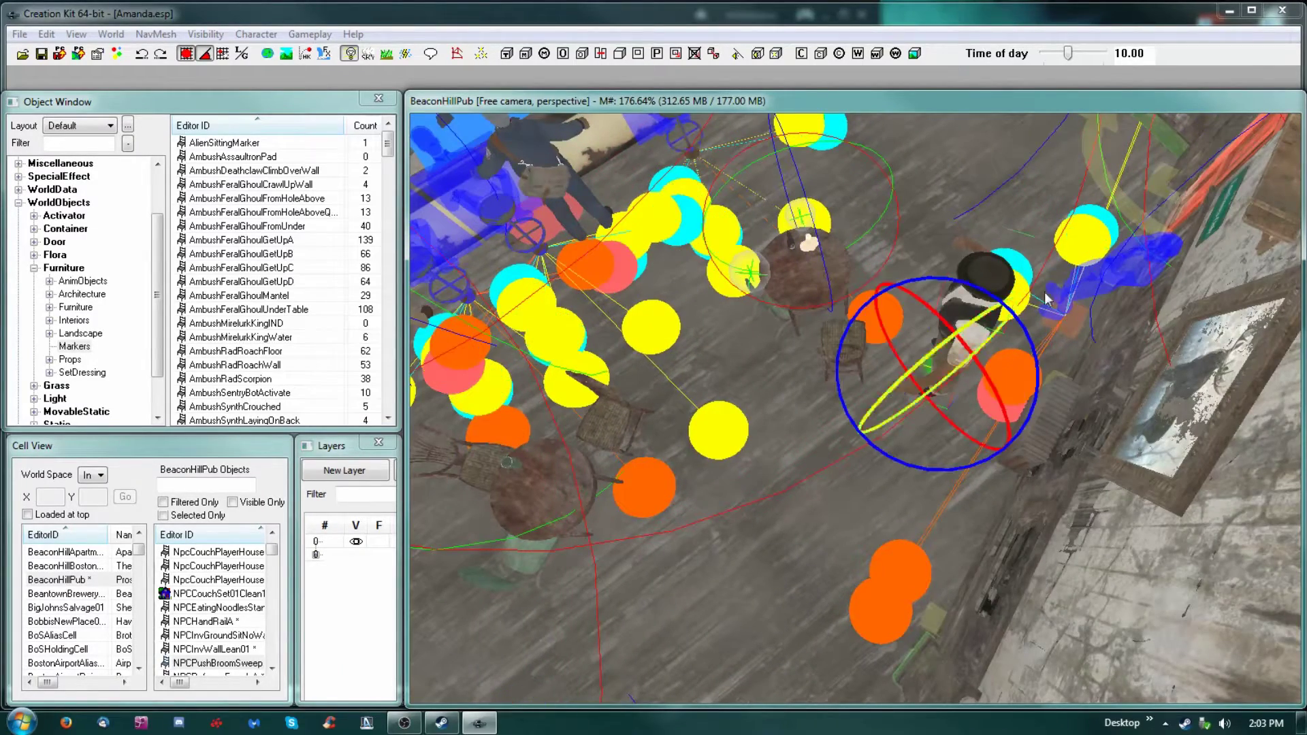
left_click(1133, 275)
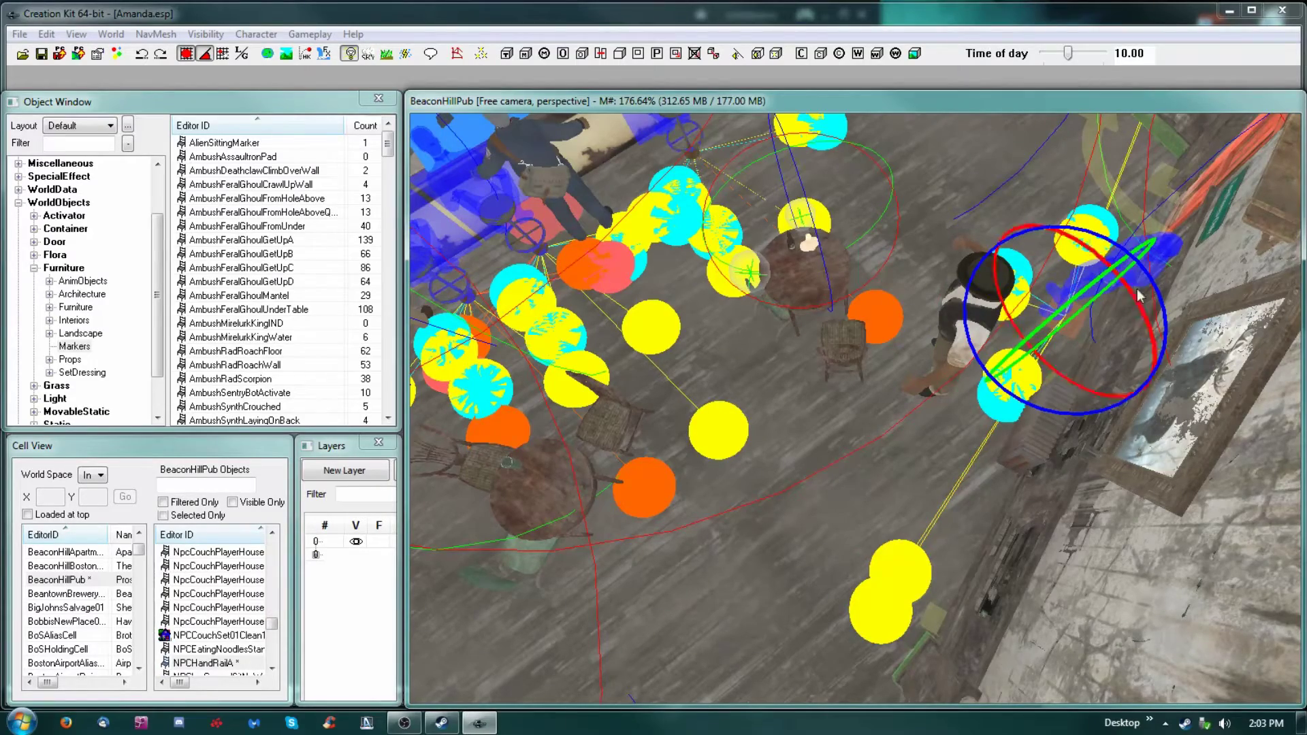
Step: Place an AlienSittingMarker from the furniture markers on the empty floor near the pool table
middle_click_drag(1141, 297, 961, 302, "shift")
scroll(969, 296, "up", 3)
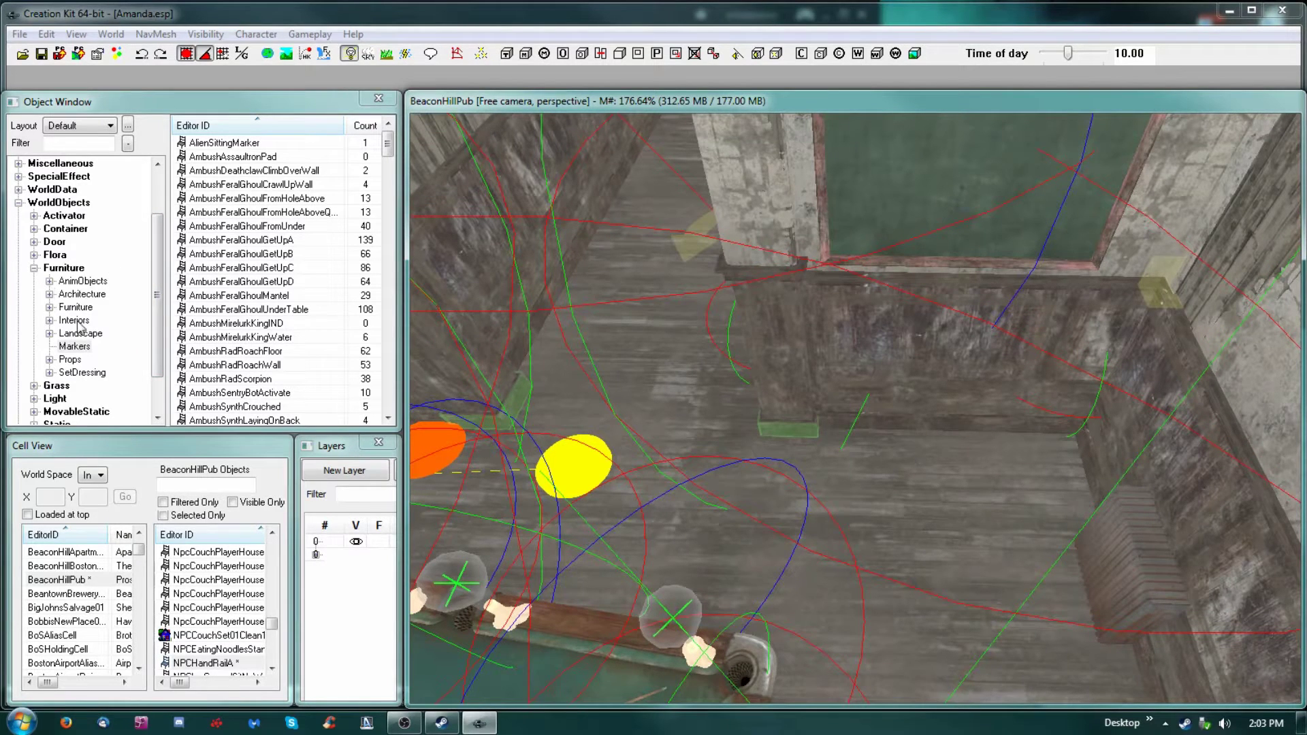
left_click(66, 348)
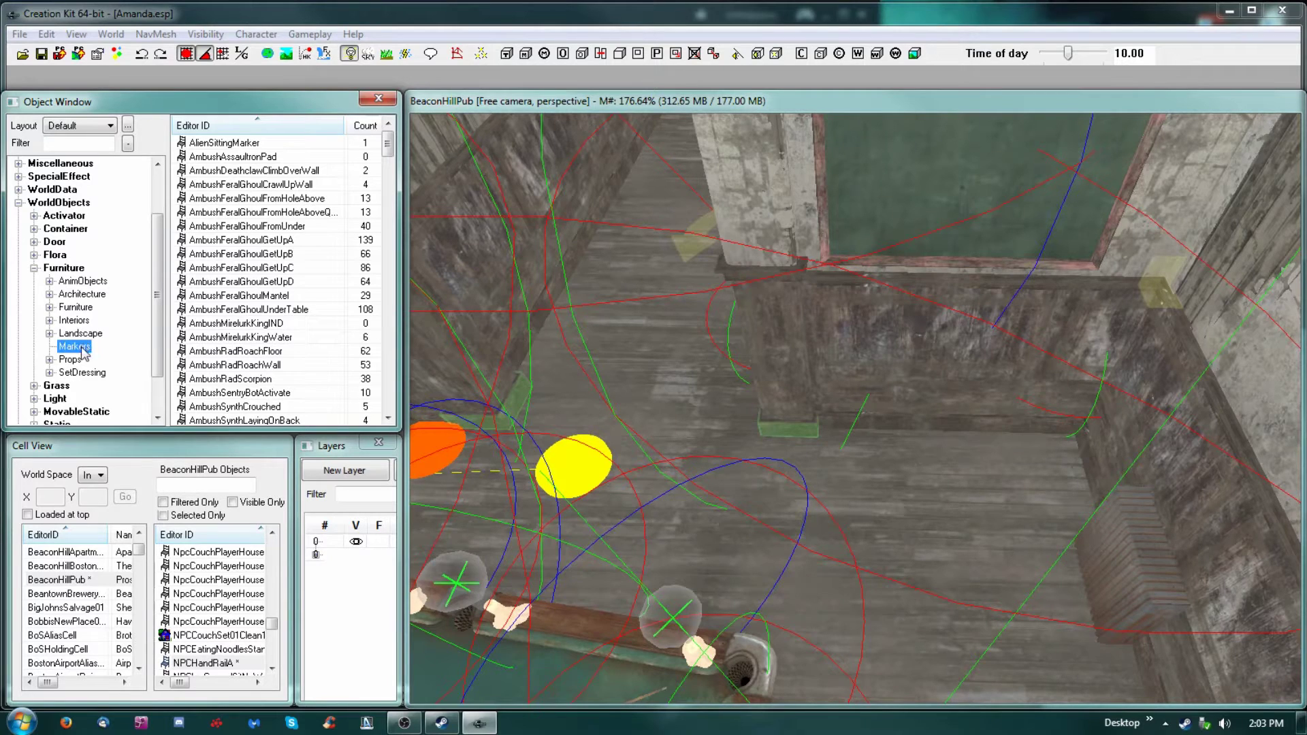
left_click(235, 143)
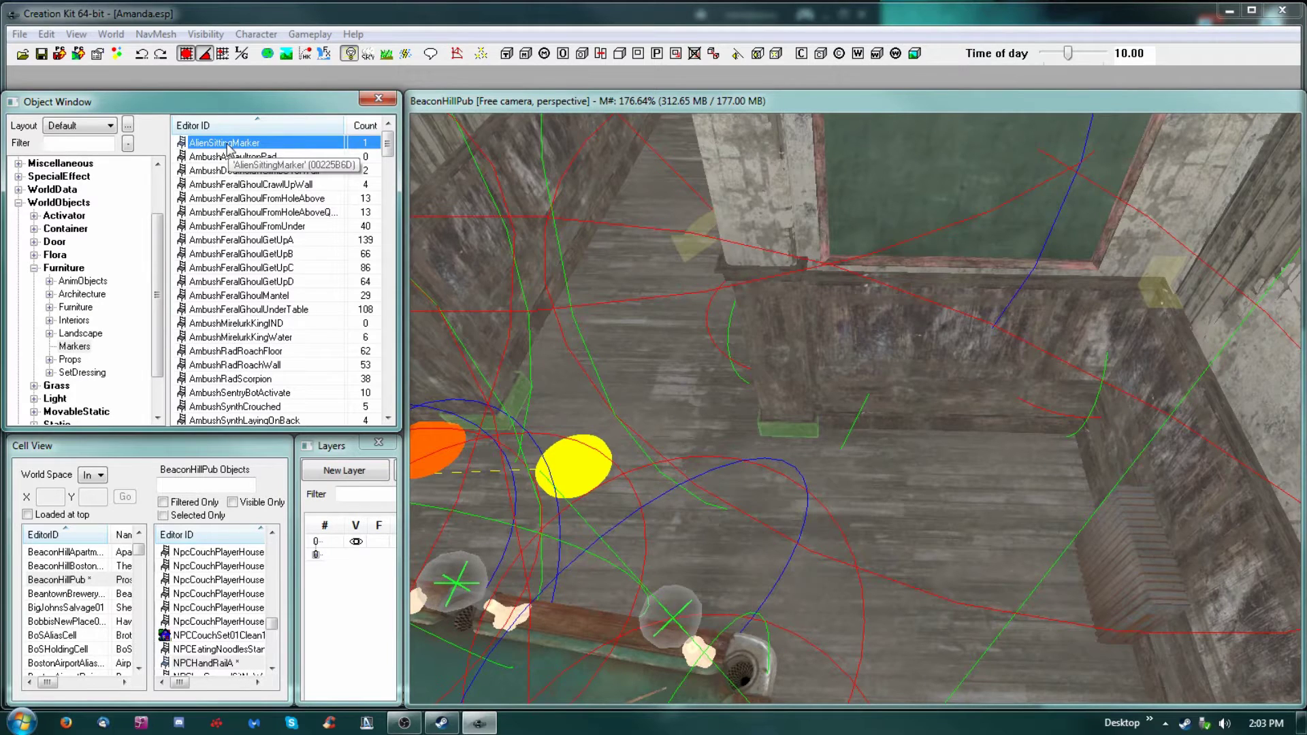
left_click_drag(824, 511, 828, 505)
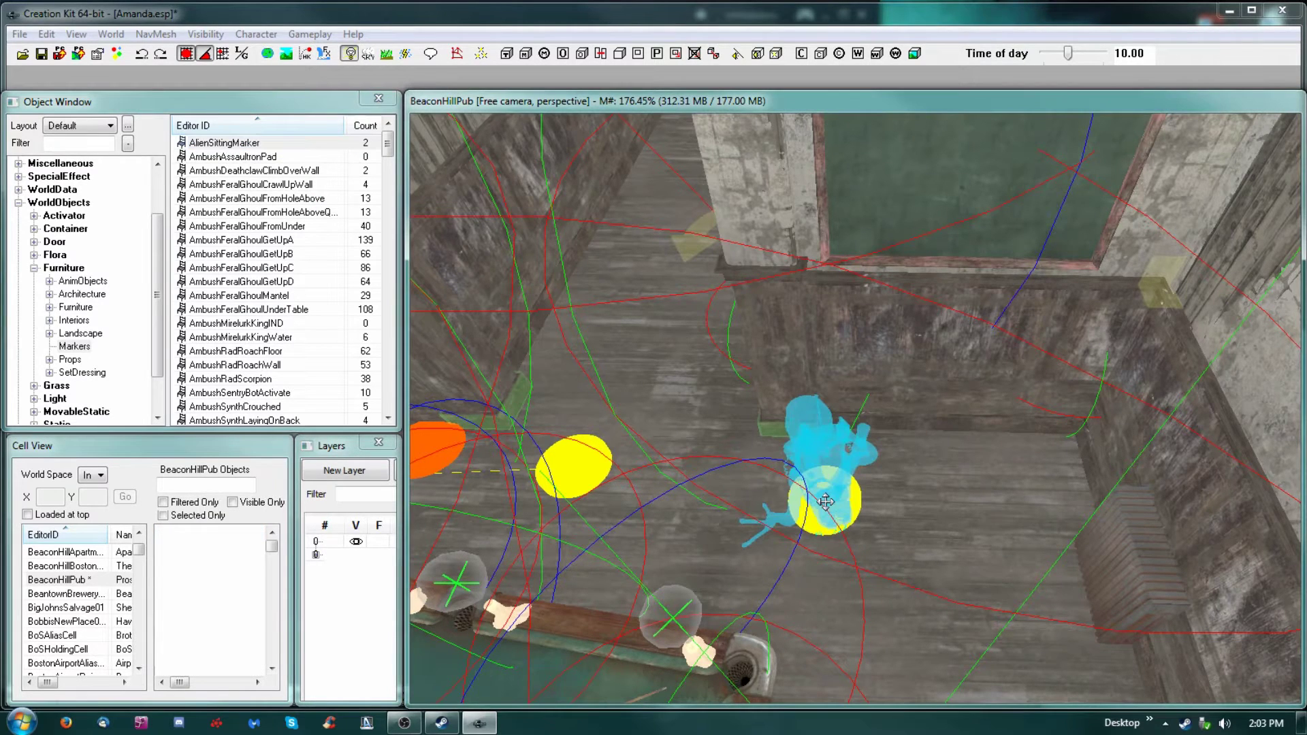
Step: Adjust the placed alien sitting marker on the floor while viewing it from another side, and delete it
left_click(841, 521)
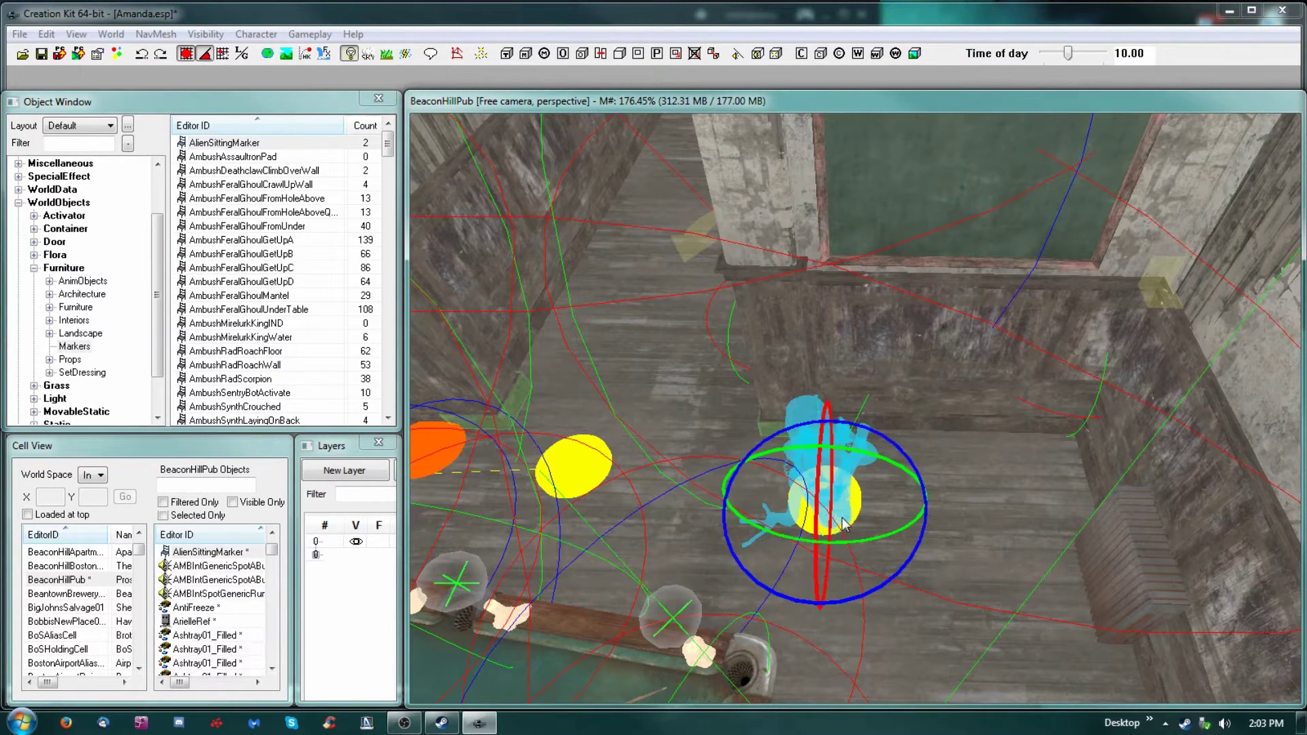
key("w")
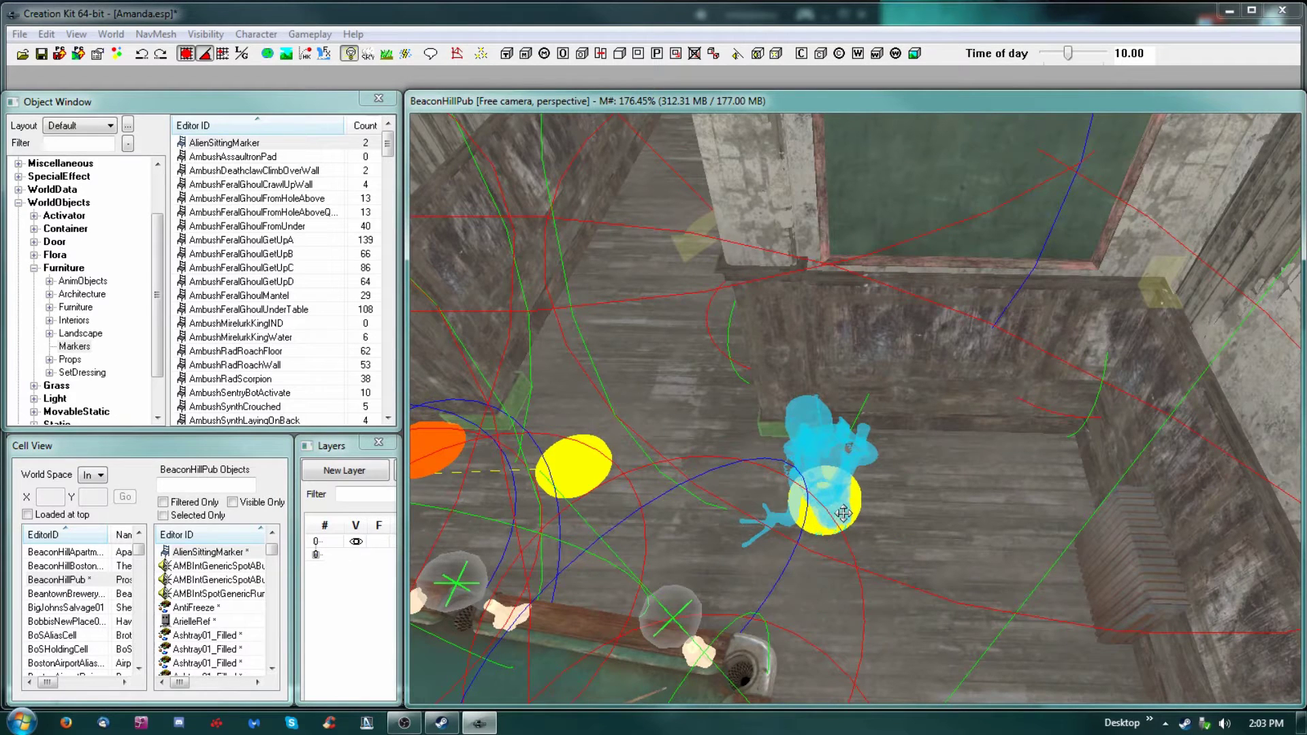
left_click_drag(841, 511, 834, 483)
mouse_move(823, 482)
middle_mouse_down("shift")
mouse_move(925, 417)
mouse_move(906, 420)
middle_mouse_up("shift")
left_click_drag(819, 397, 882, 405)
mouse_move(883, 405)
middle_mouse_down("shift")
mouse_move(936, 408)
mouse_move(958, 427)
middle_mouse_up("shift")
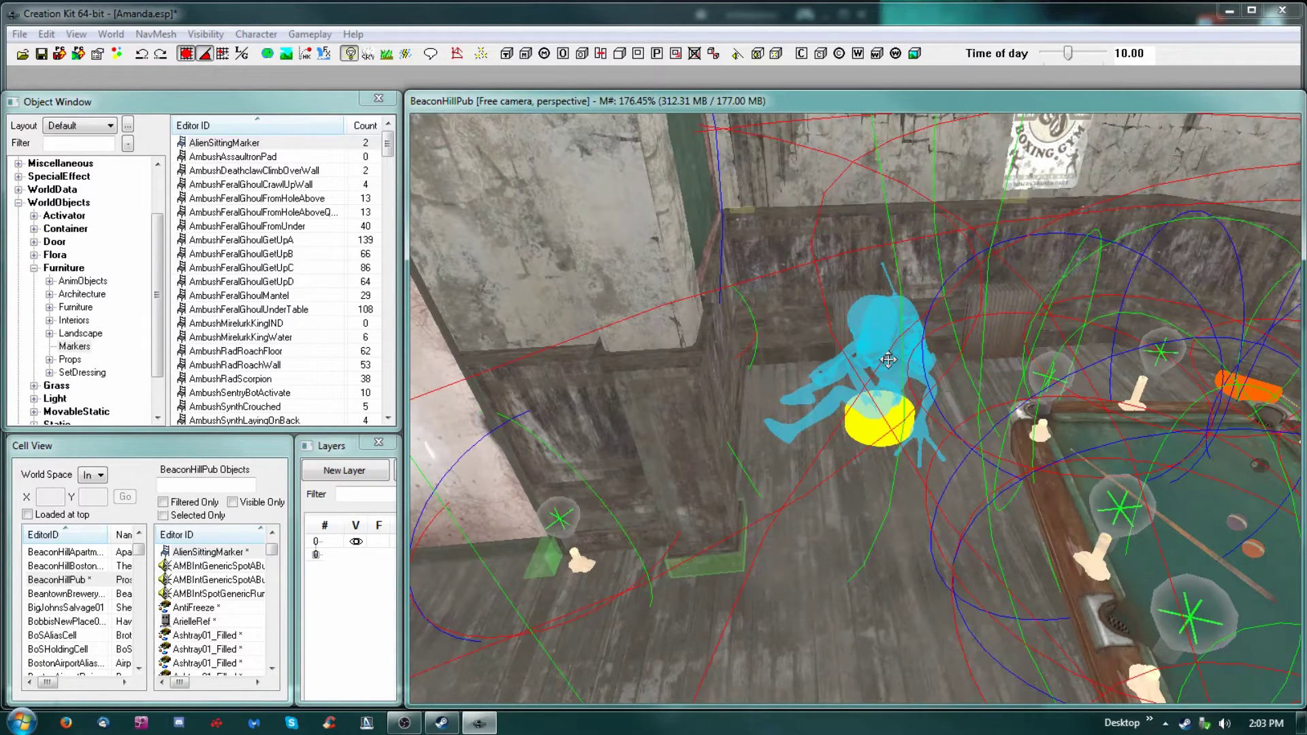
key("Delete")
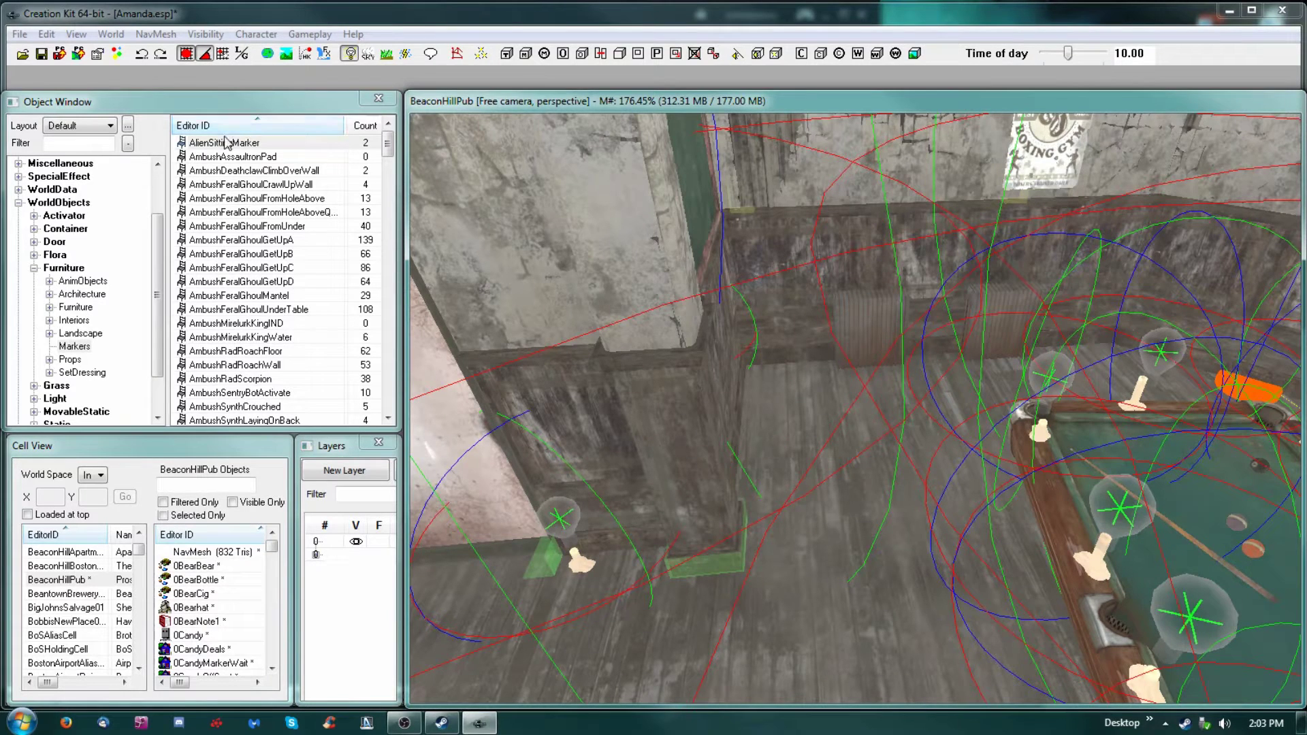
Step: Open a model preview of AlienSittingMarker from the furniture marker list
left_click(182, 142)
key("Down")
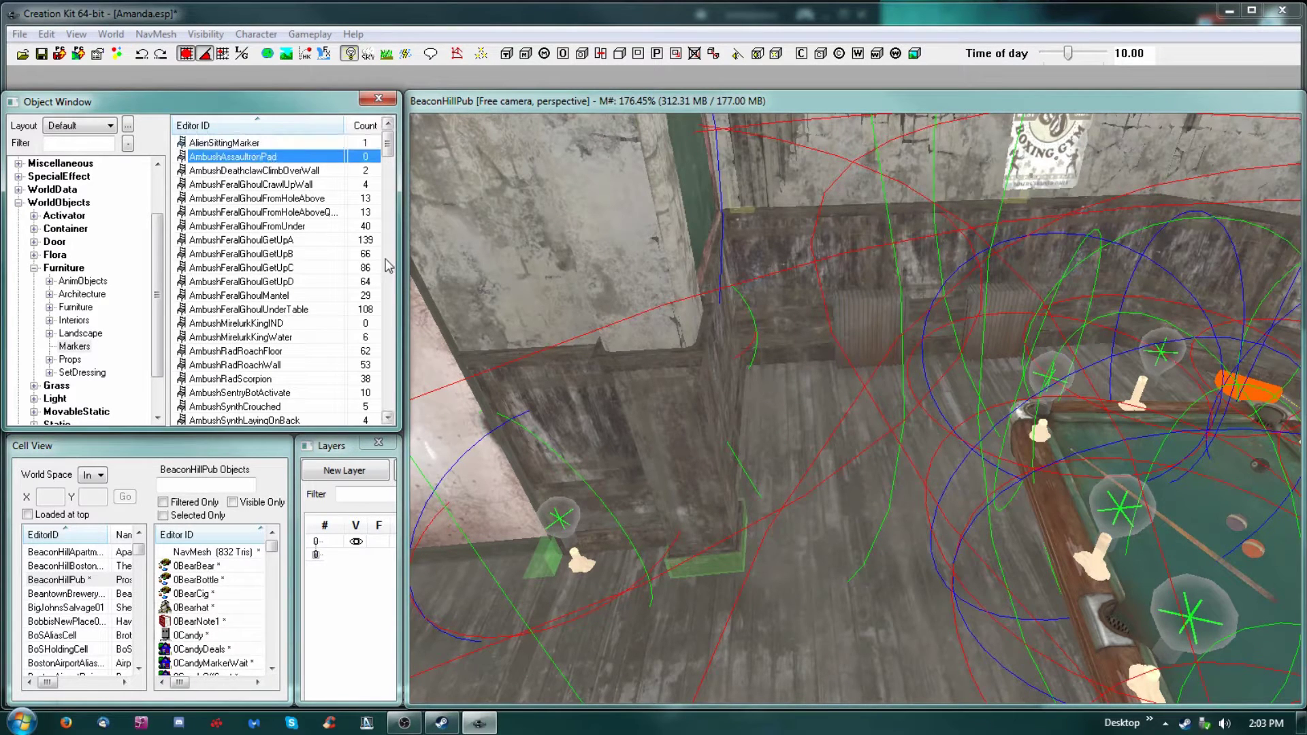
right_click(221, 143)
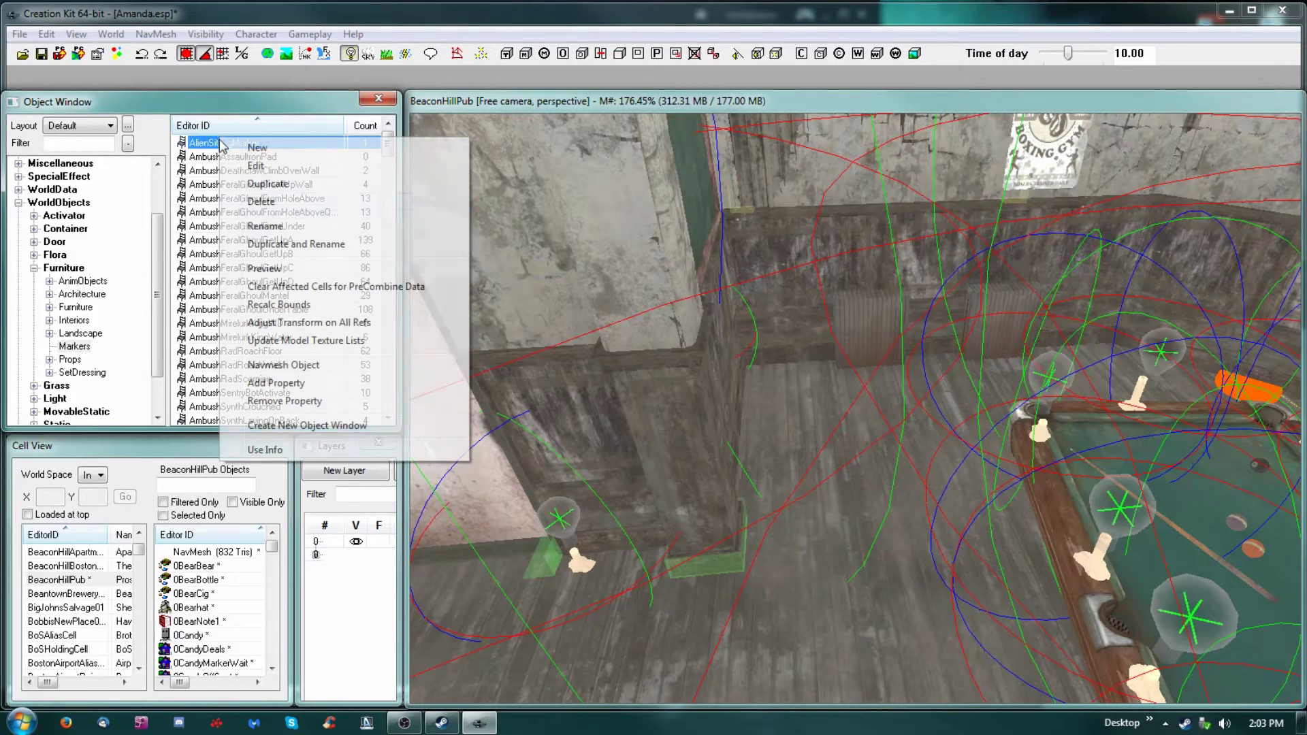
left_click(286, 268)
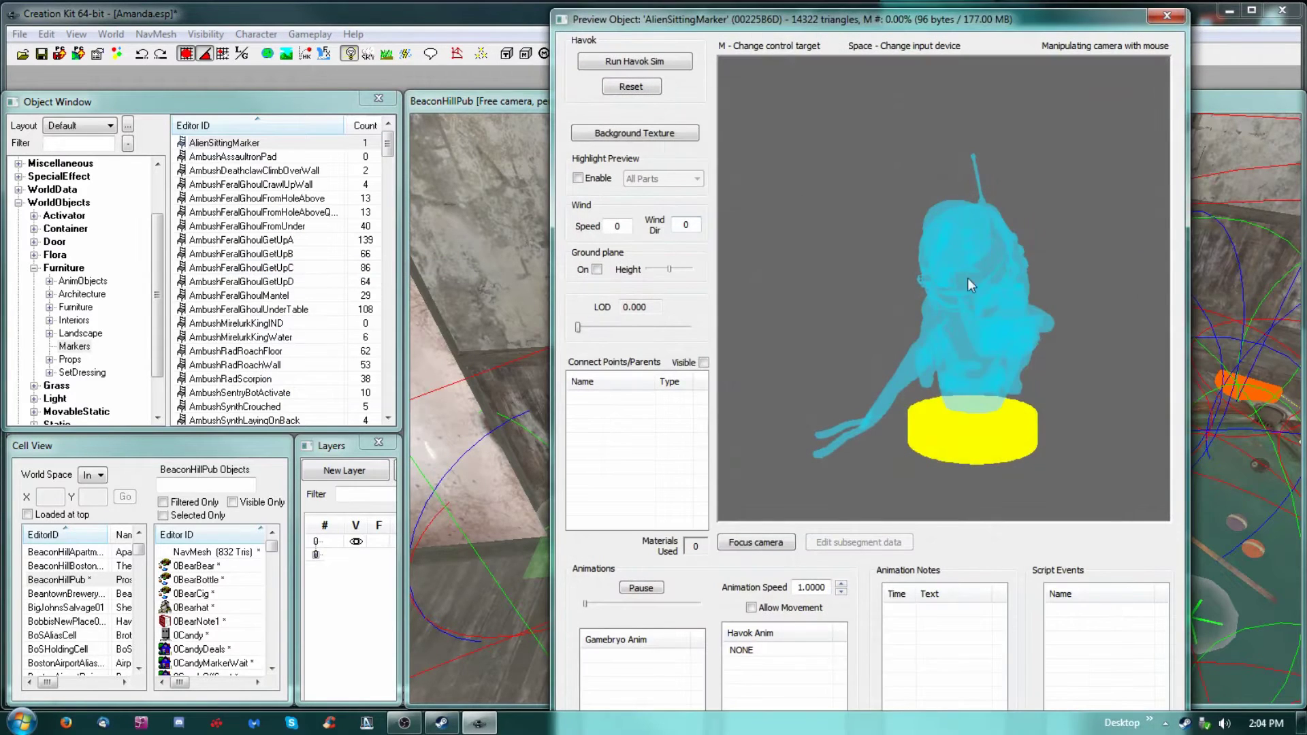
Step: Preview the AmbushAssaultronPad marker and frame its whole figure in the preview
left_click(193, 156)
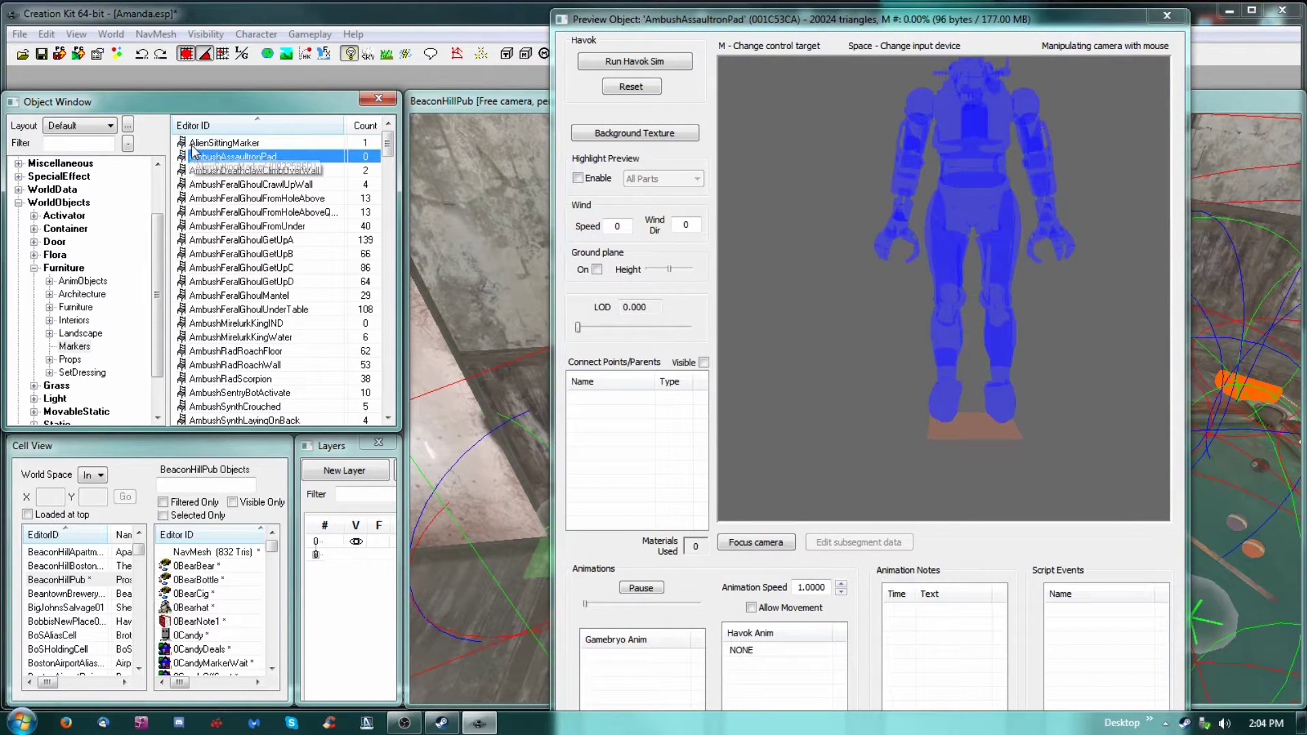
middle_click_drag(941, 187, 926, 210)
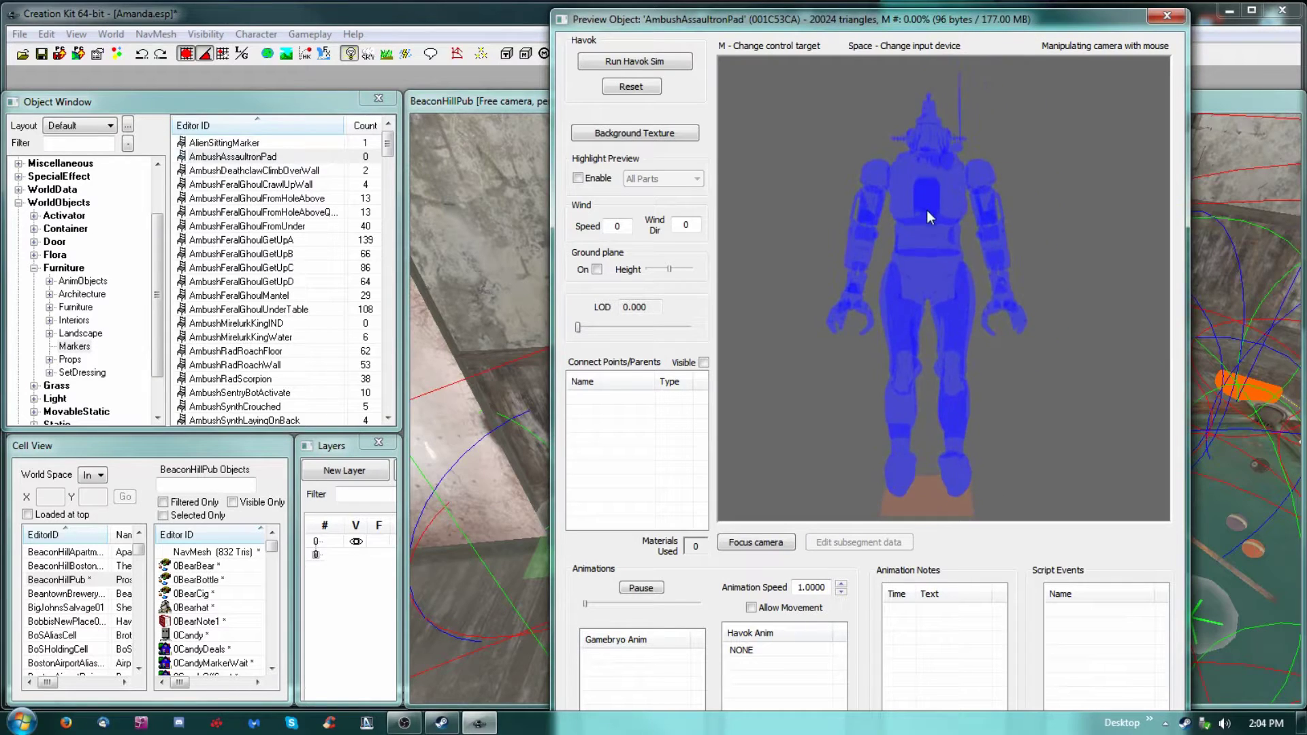
scroll(926, 208, "down", 1)
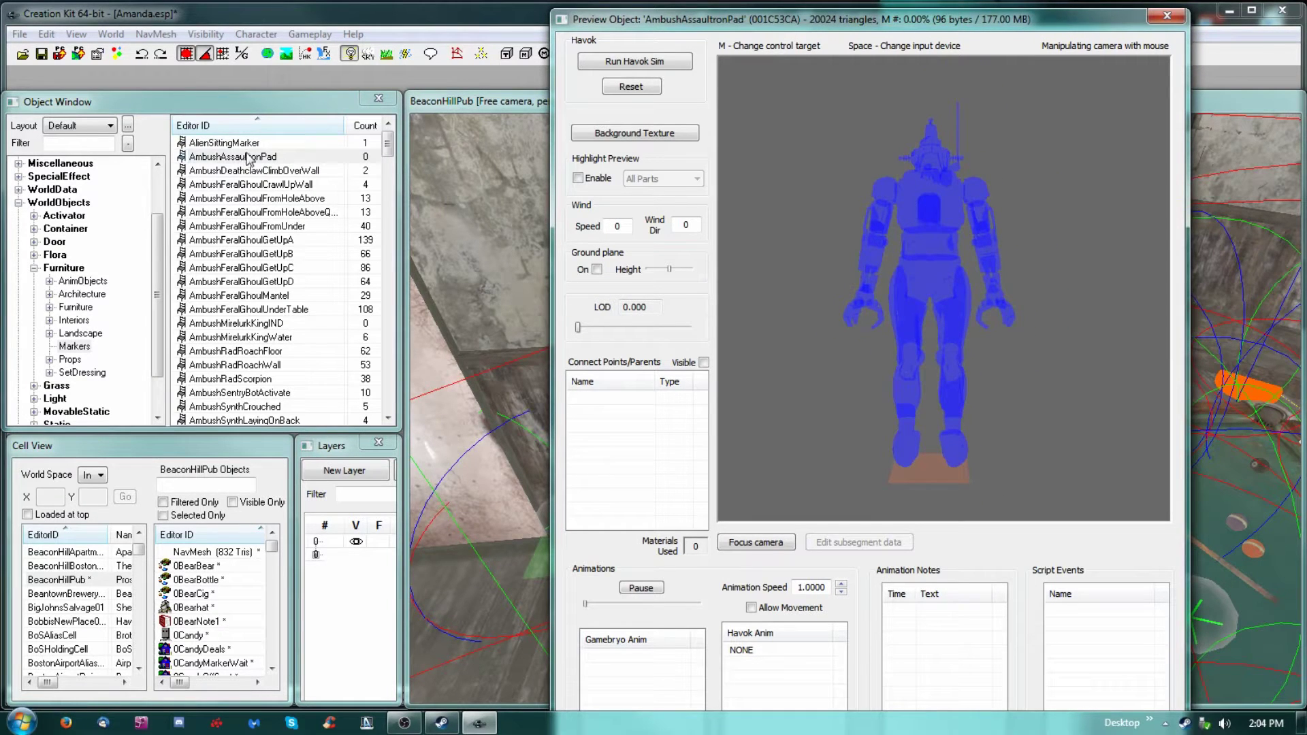
Step: Preview AmbushDeathclawClimbOverWall from the side, and preview the AmbushFeralGhoulCrawlUpWall marker
left_click(190, 160)
left_click(185, 175)
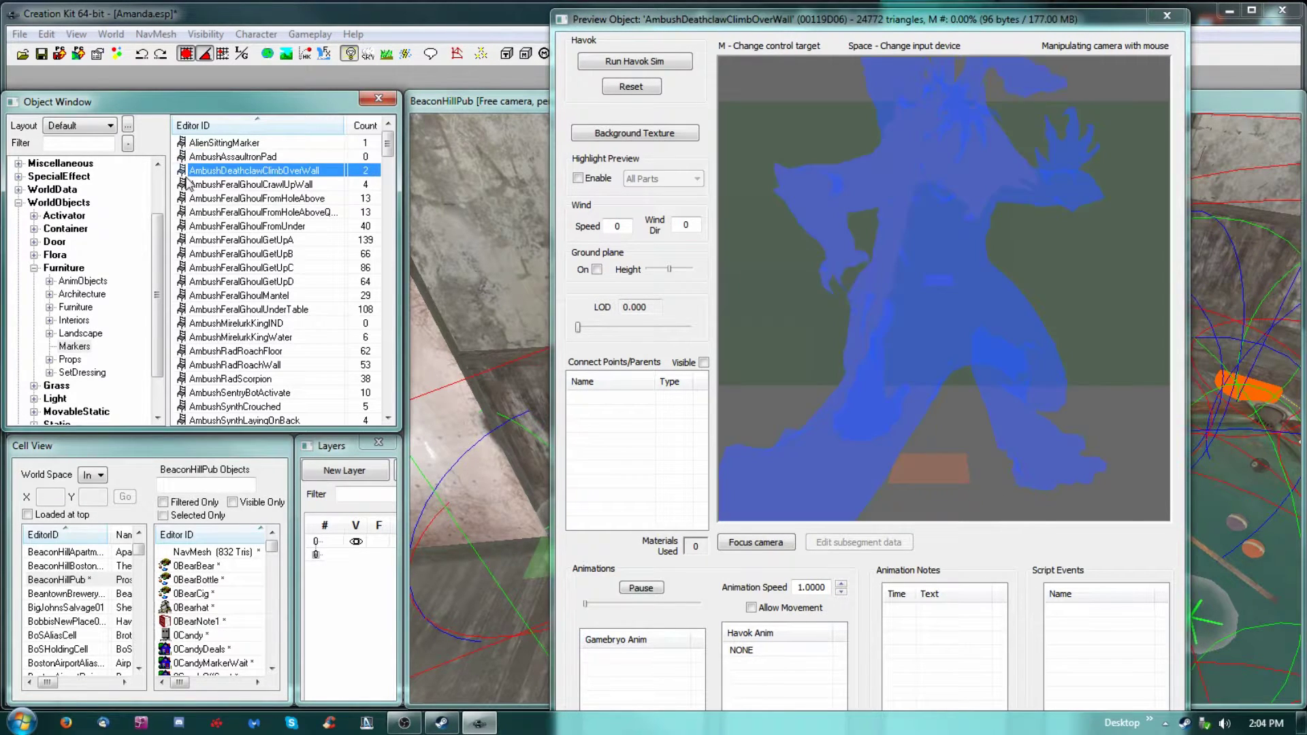
scroll(815, 161, "down", 5)
scroll(883, 177, "up", 5)
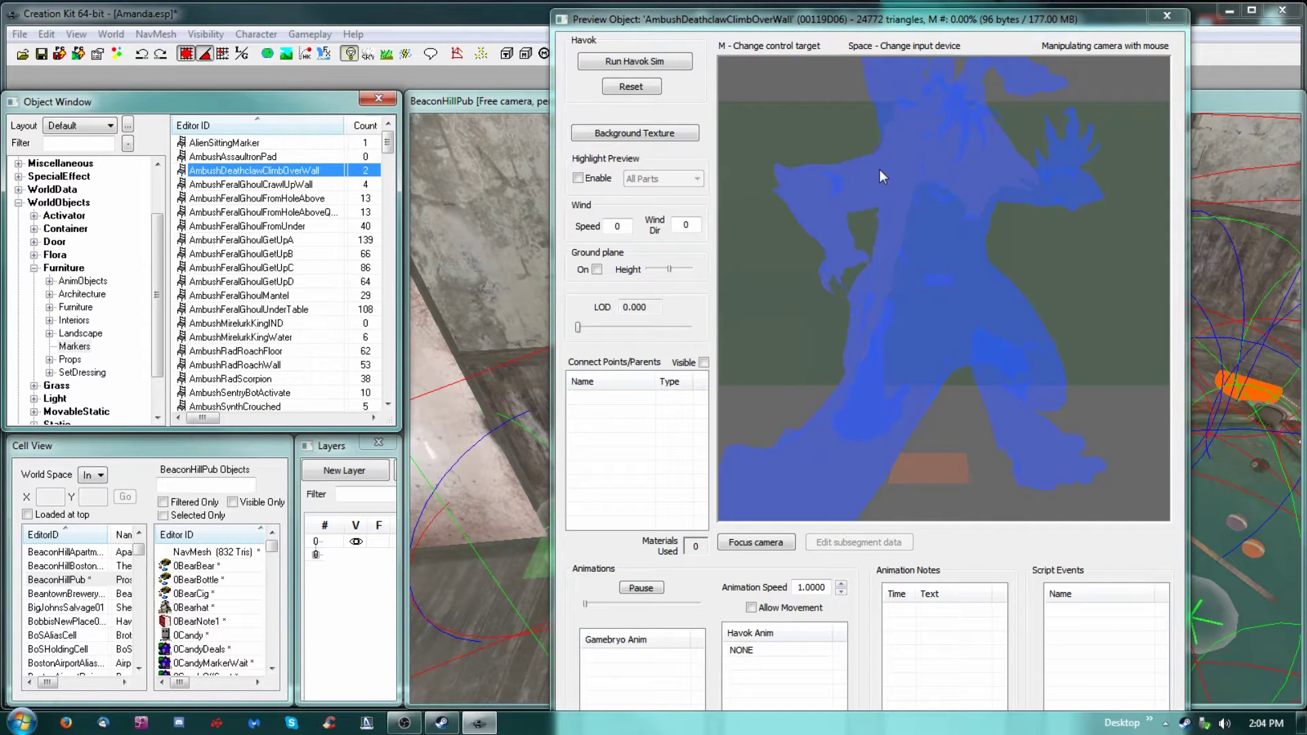
left_click(878, 161)
scroll(919, 175, "down", 3)
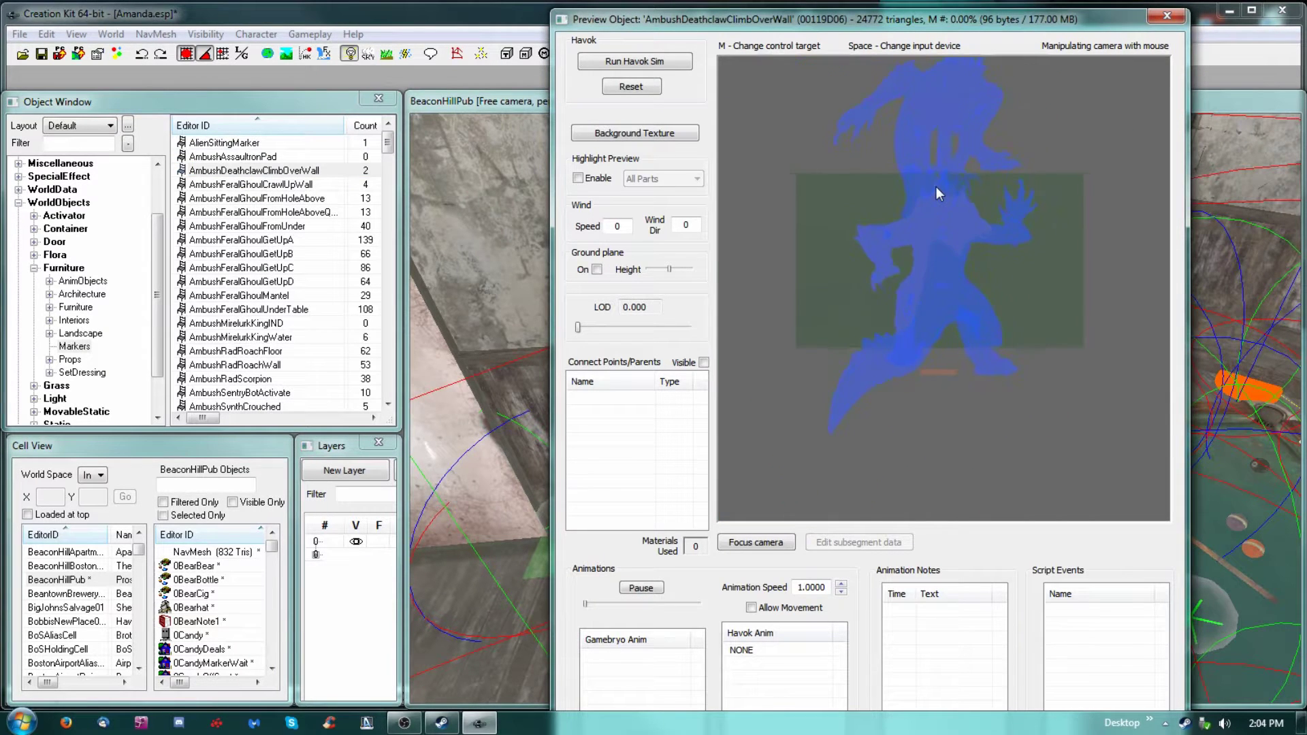
left_click_drag(946, 194, 784, 210)
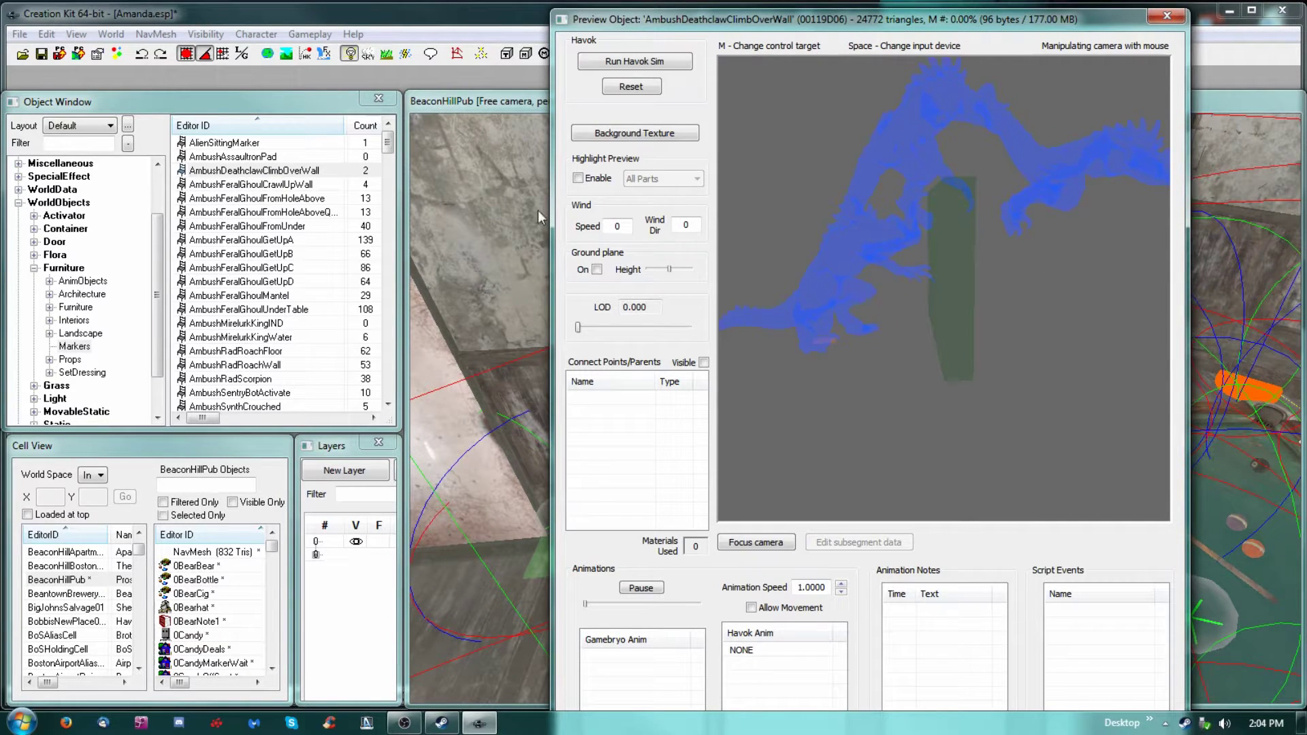
left_click(235, 185)
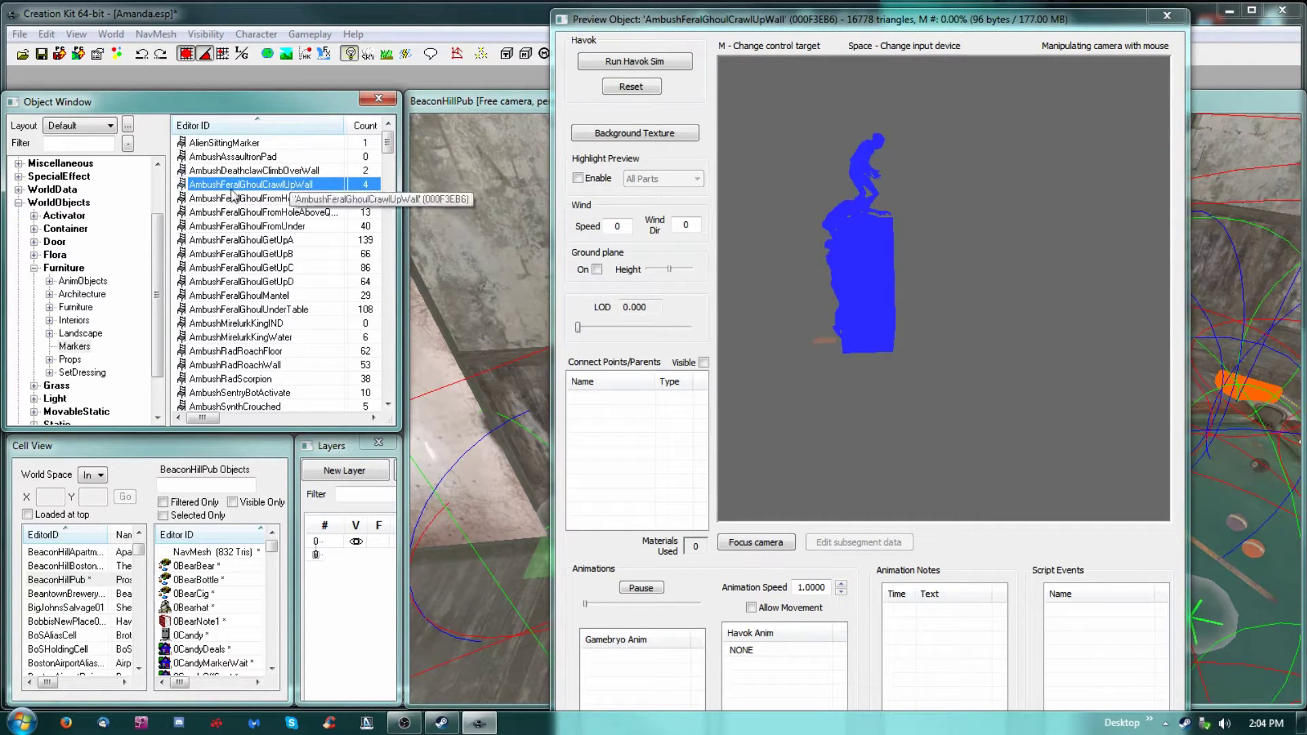
Step: Preview the markers in sequence from BehemothSwanAmbushMarker to COMCaitQuestWoozy, and inspect the last one closely
scroll(269, 217, "down", 1)
scroll(269, 217, "down", 5)
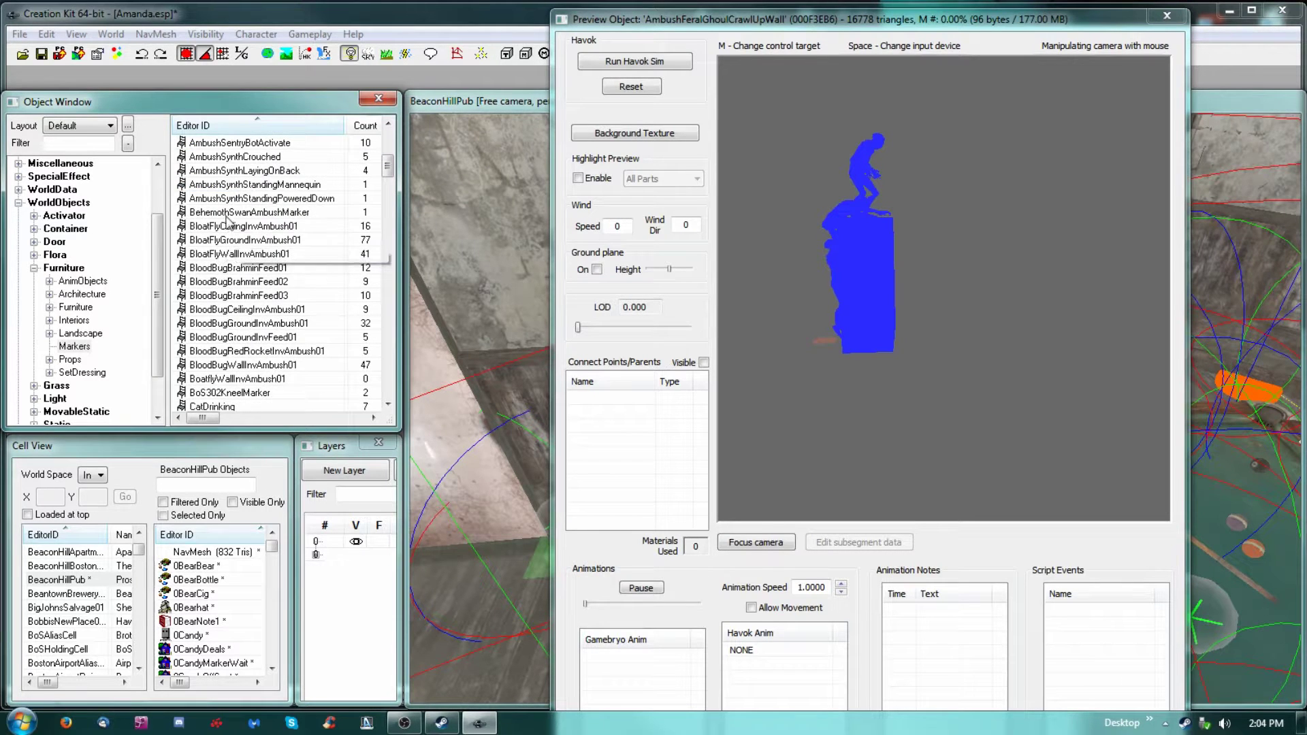
left_click(240, 212)
key("Down")
key("Down")
key("Down")
key("Down")
key("Down")
key("Down")
key("Down")
key("Down")
key("Down")
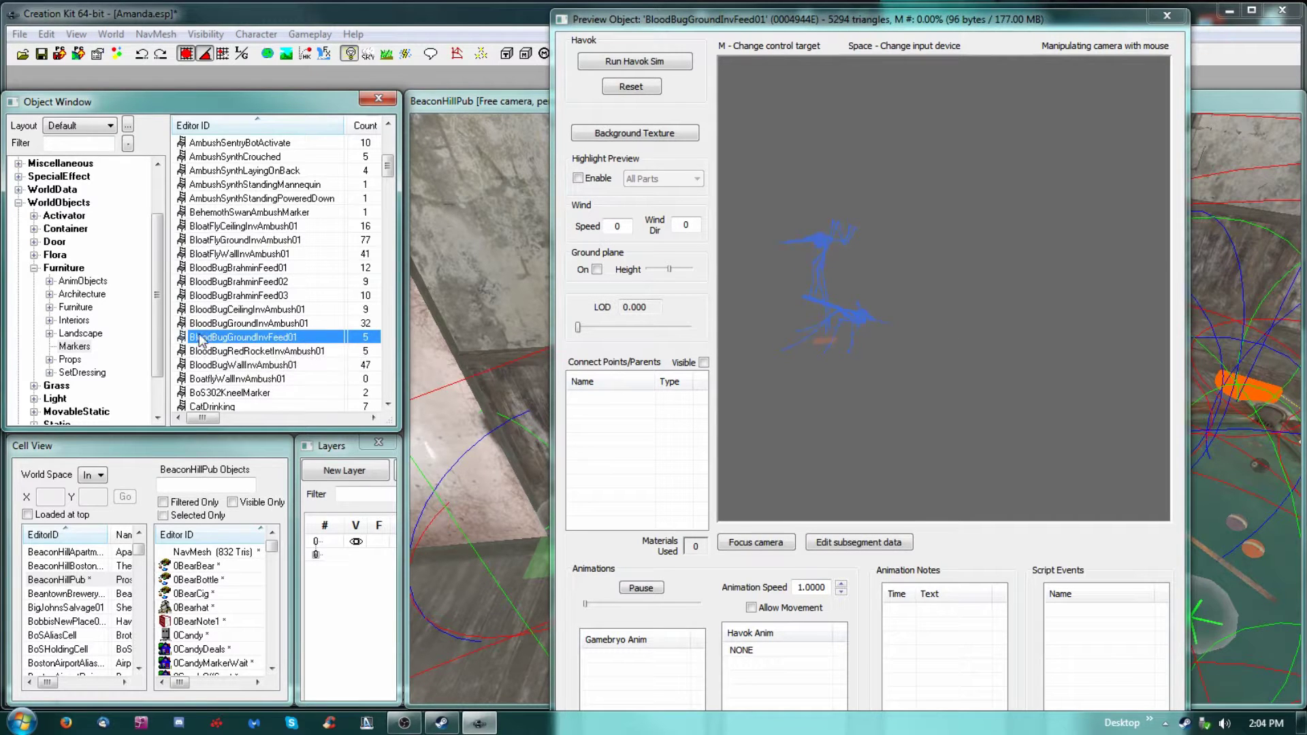
key("Down")
key("Down")
key("Down")
key("Down")
key("Down")
key("Down")
key("Down")
key("Down")
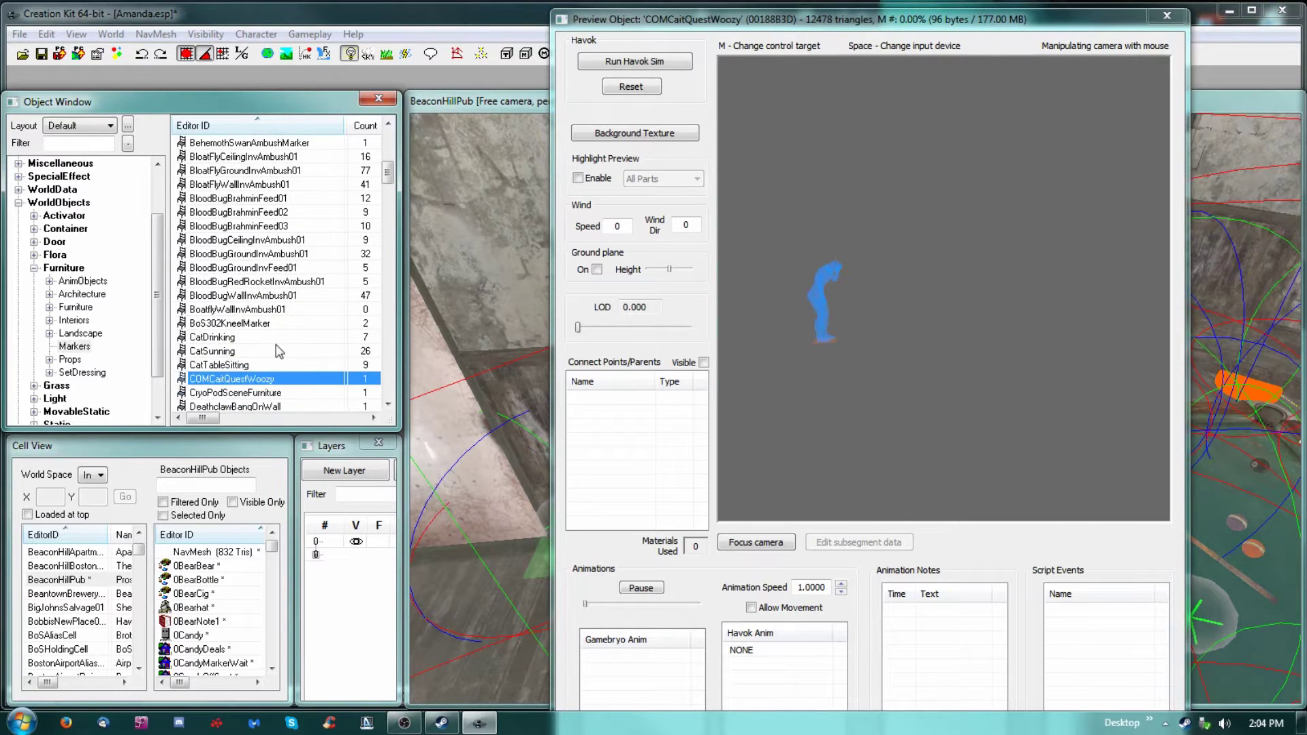
left_click(768, 319)
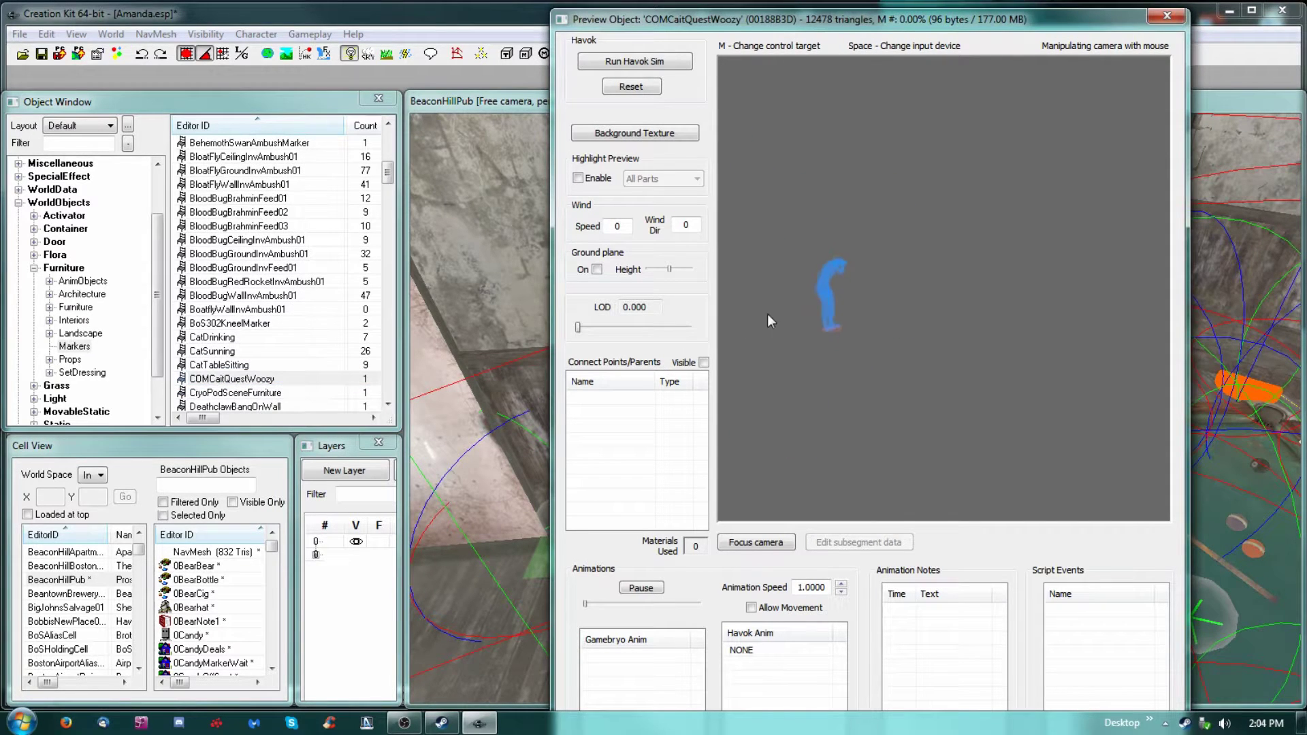
mouse_move(862, 285)
left_mouse_down()
mouse_move(836, 289)
mouse_move(807, 247)
mouse_move(859, 300)
left_mouse_up()
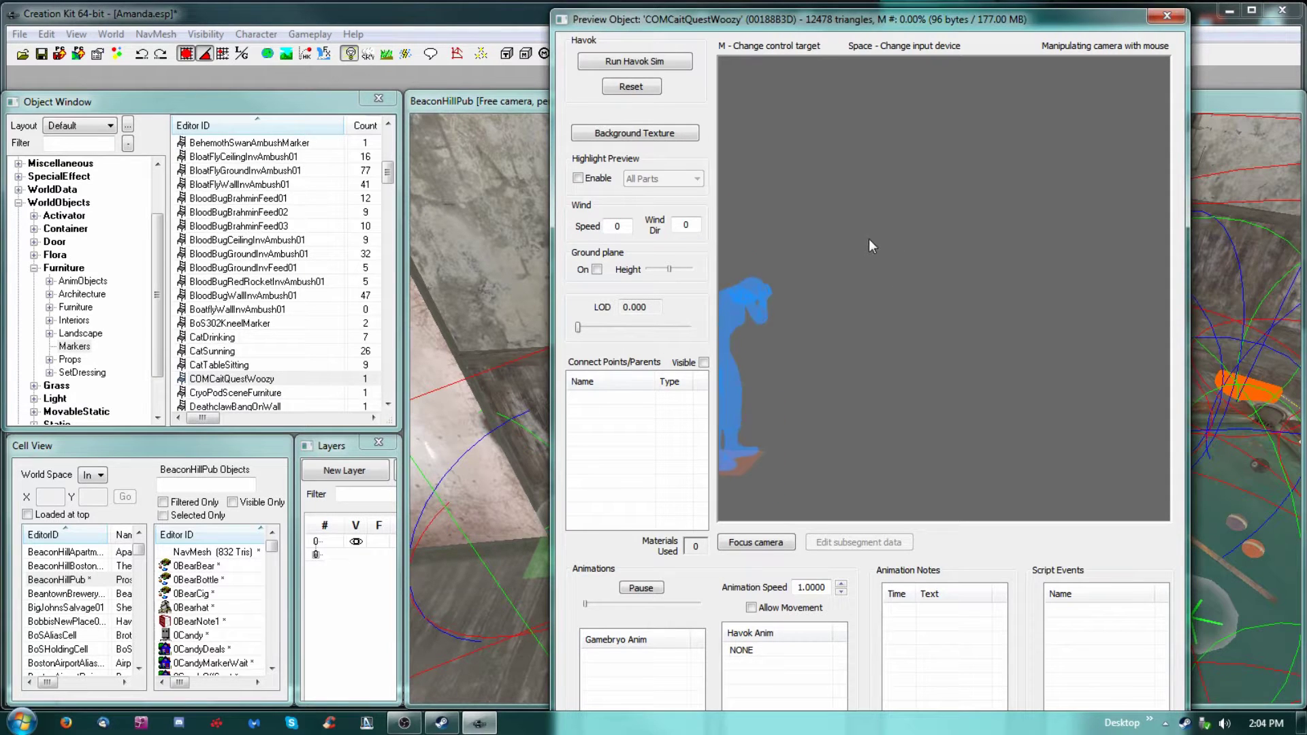
Step: Preview the CryoPodSceneFurniture marker and frame its whole model in the preview
left_click(181, 393)
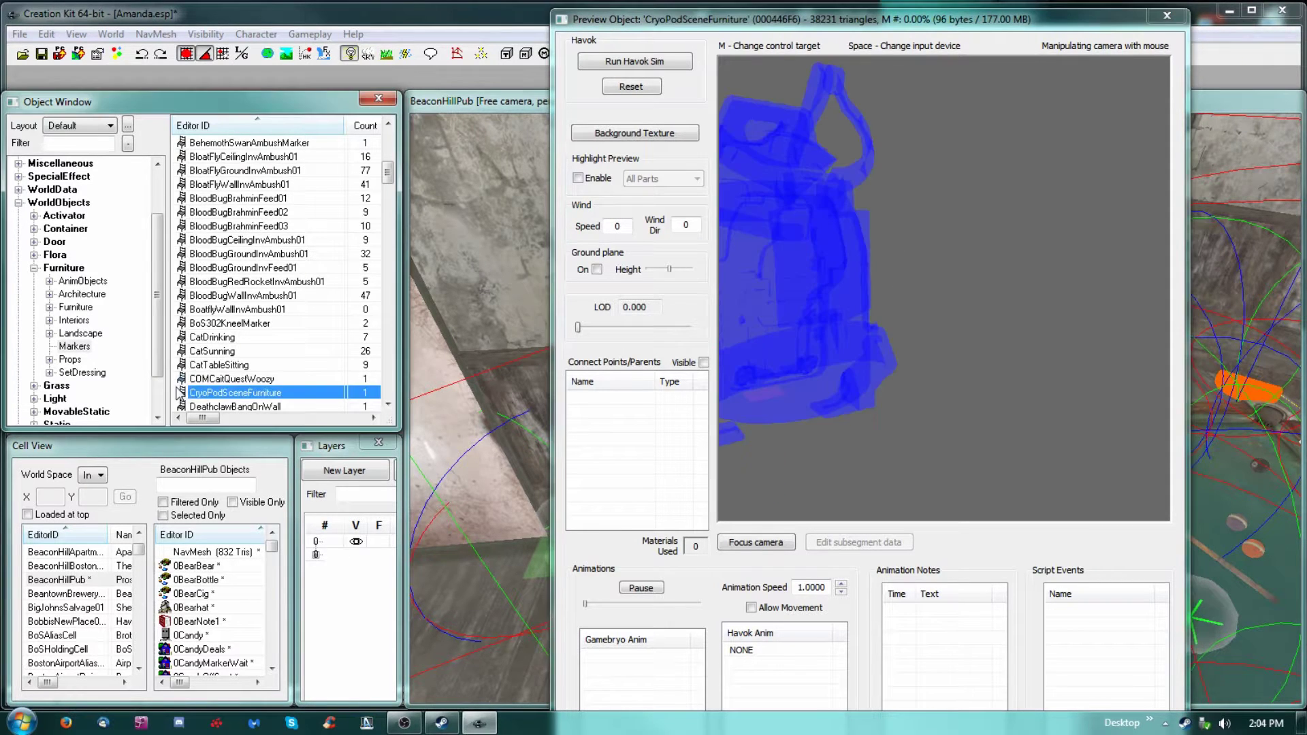
scroll(774, 251, "down", 5)
left_click(799, 231)
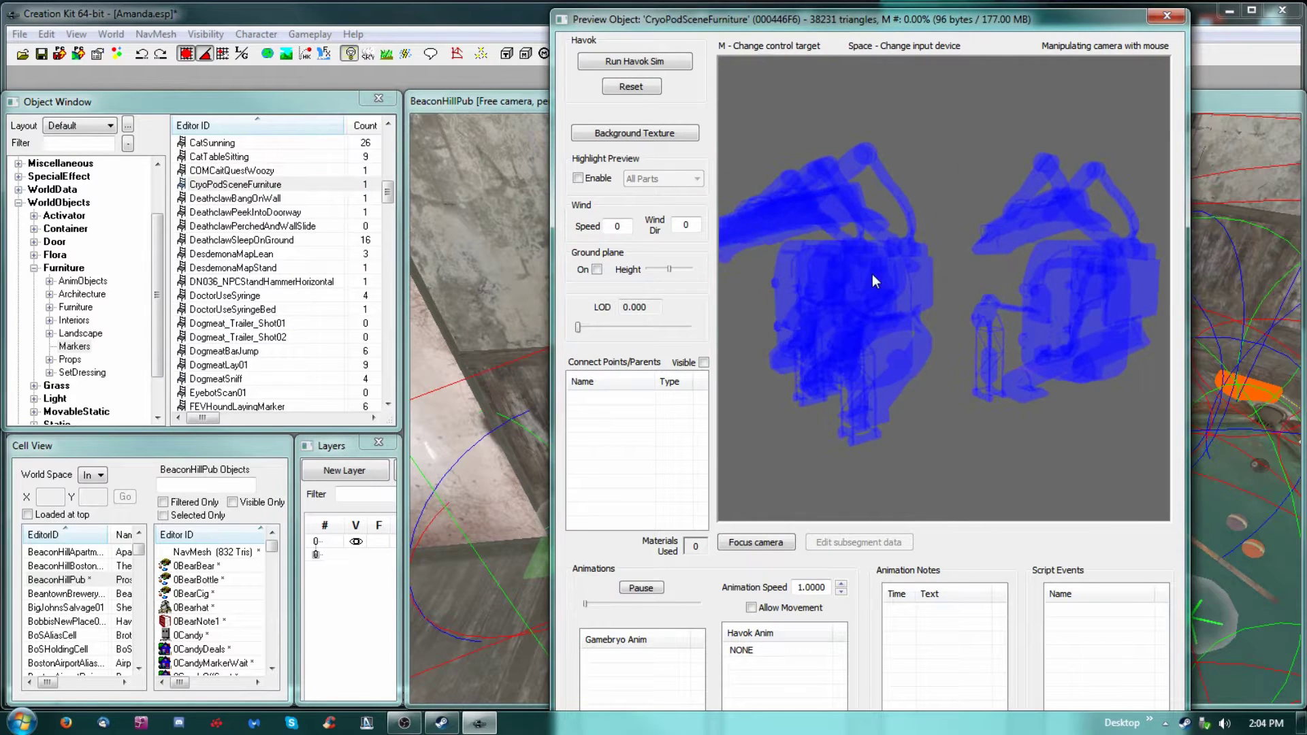
left_click(185, 186)
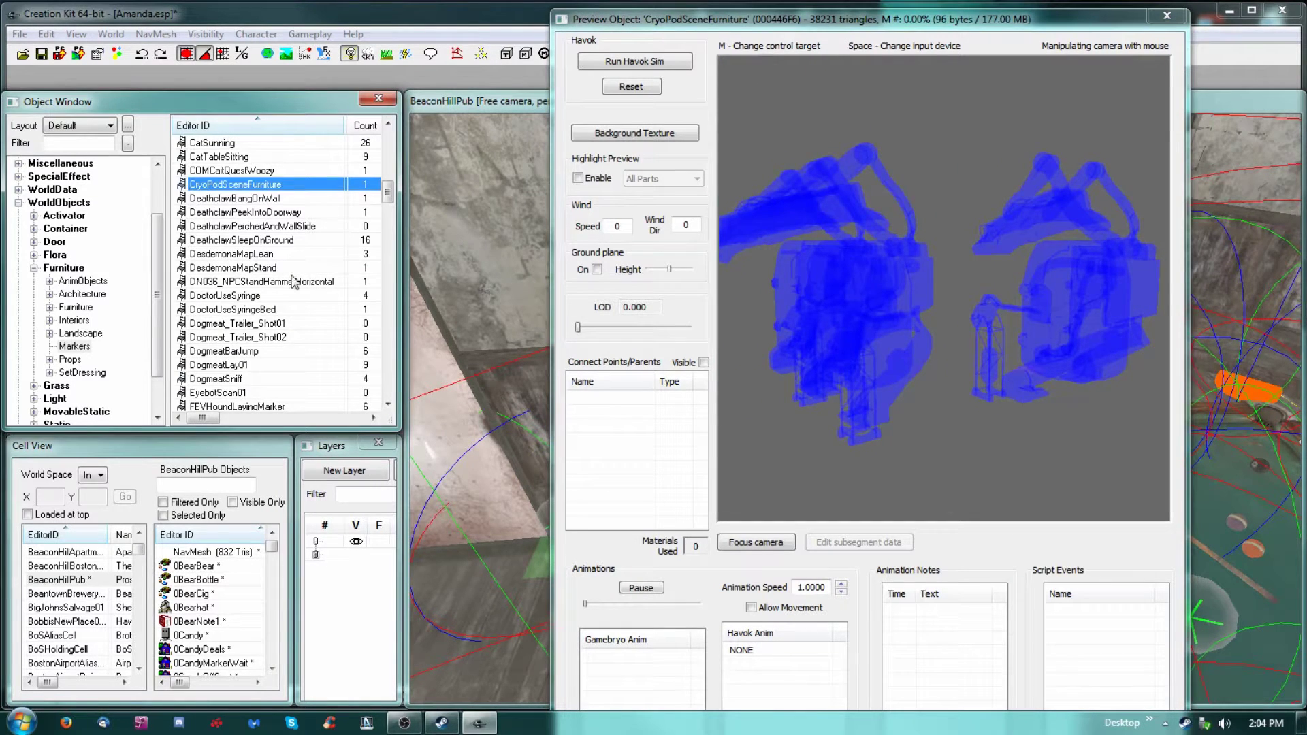
Step: Preview the markers in sequence from DeathclawBangOnWall to DN036_NPCStandHammerHorizontal
key("Down")
key("Down")
key("Down")
key("Down")
key("Down")
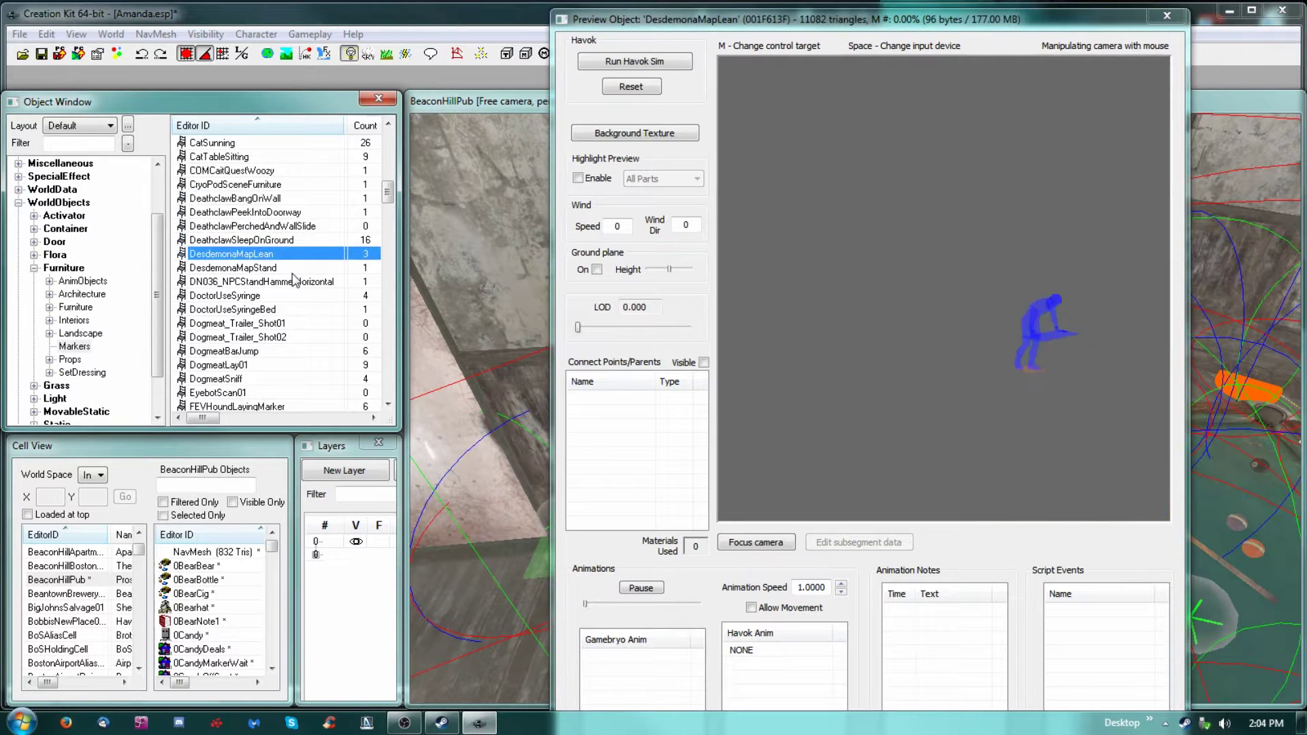
key("Down")
key("Down")
key("Down")
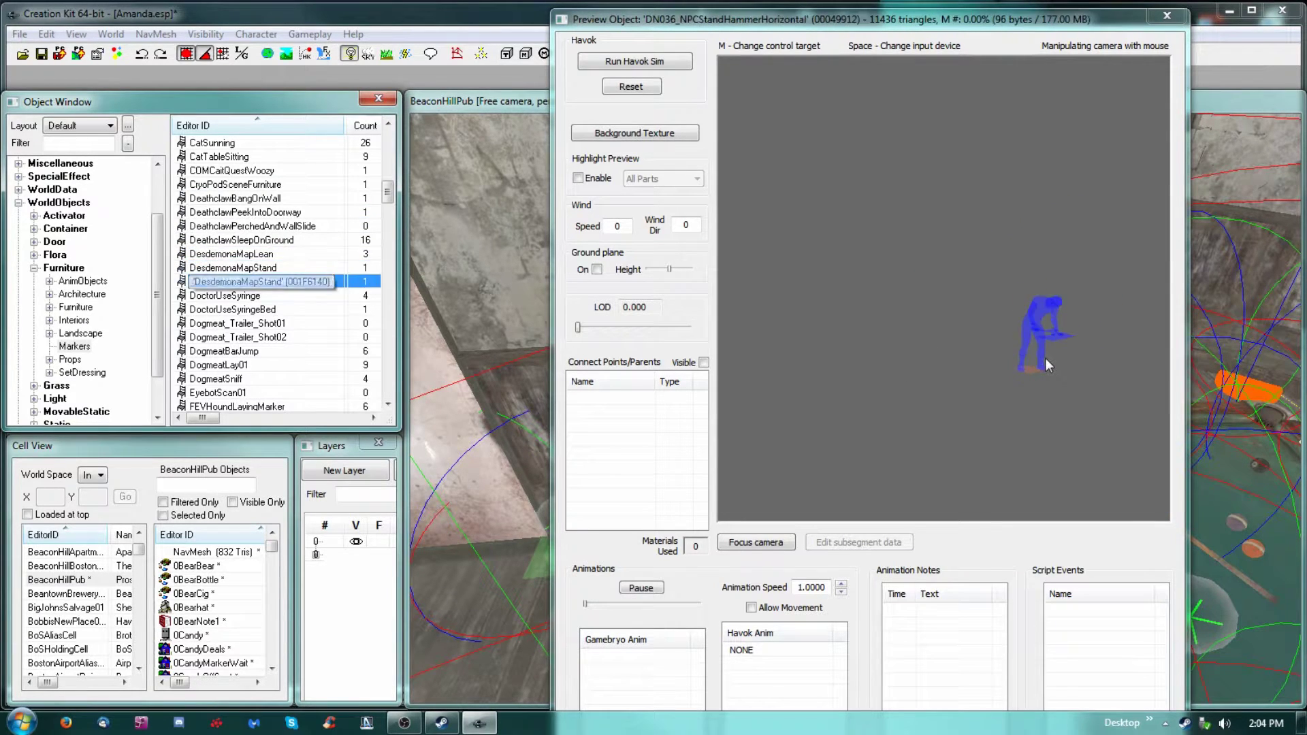
Step: Preview the doctor syringe markers and the Dogmeat trailer markers up to Dogmeat_Trailer_Shot02
key("Down")
key("Down")
key("Down")
key("Down")
key("Down")
key("Down")
key("Down")
key("Down")
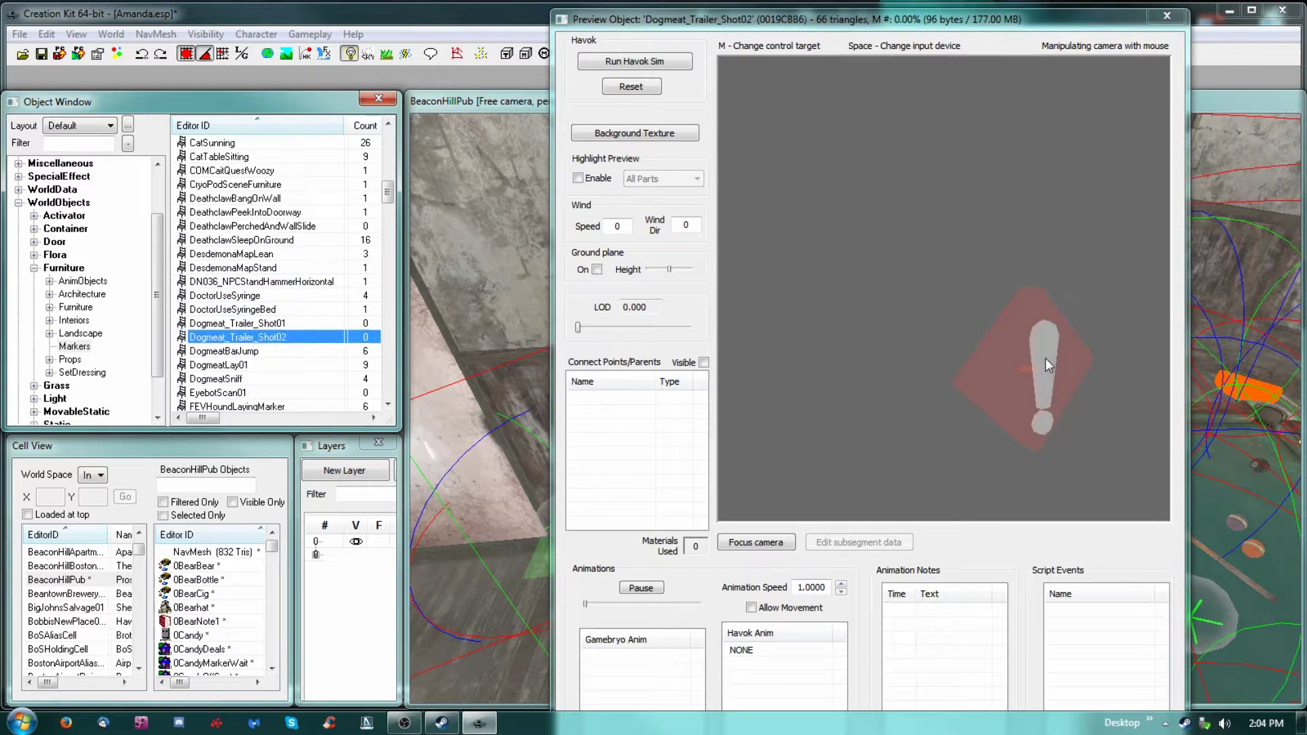
Step: Preview the markers in sequence from DogmeatBarJump to MirelurkFeeding
key("Down")
key("Down")
key("Down")
key("Down")
key("Down")
key("Down")
key("Down")
key("Down")
key("Down")
key("Down")
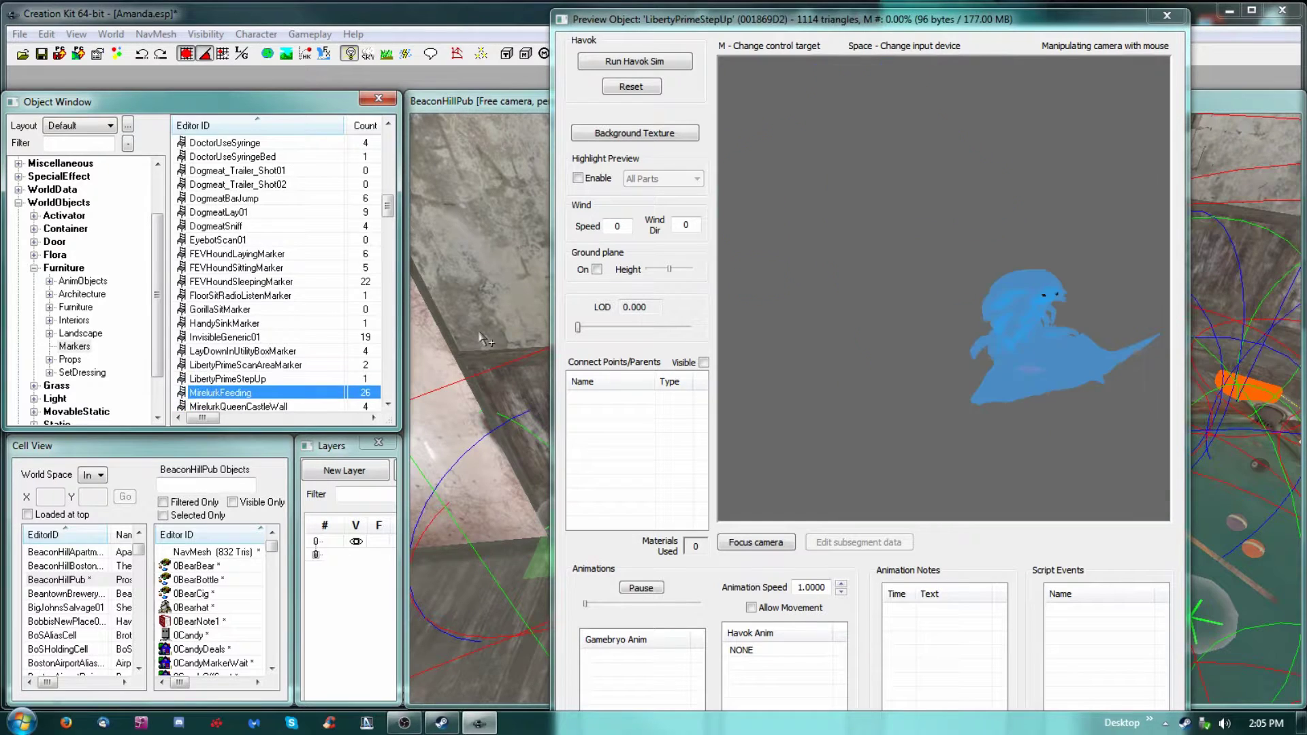
Step: Preview the markers in sequence from MirelurkQueenCastleWall to NPCBartender
key("Down")
key("Down")
key("Down")
key("Down")
key("Down")
key("Down")
key("Down")
key("Down")
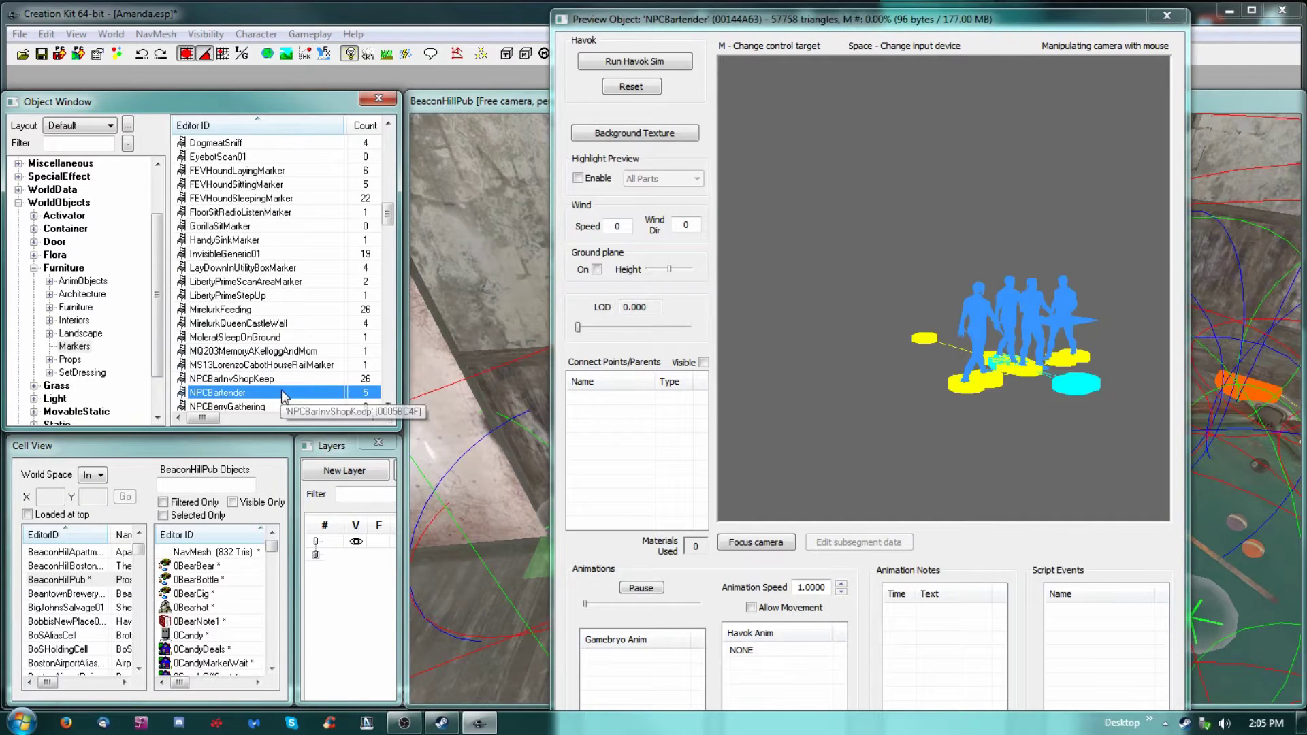
key("Up")
key("Up")
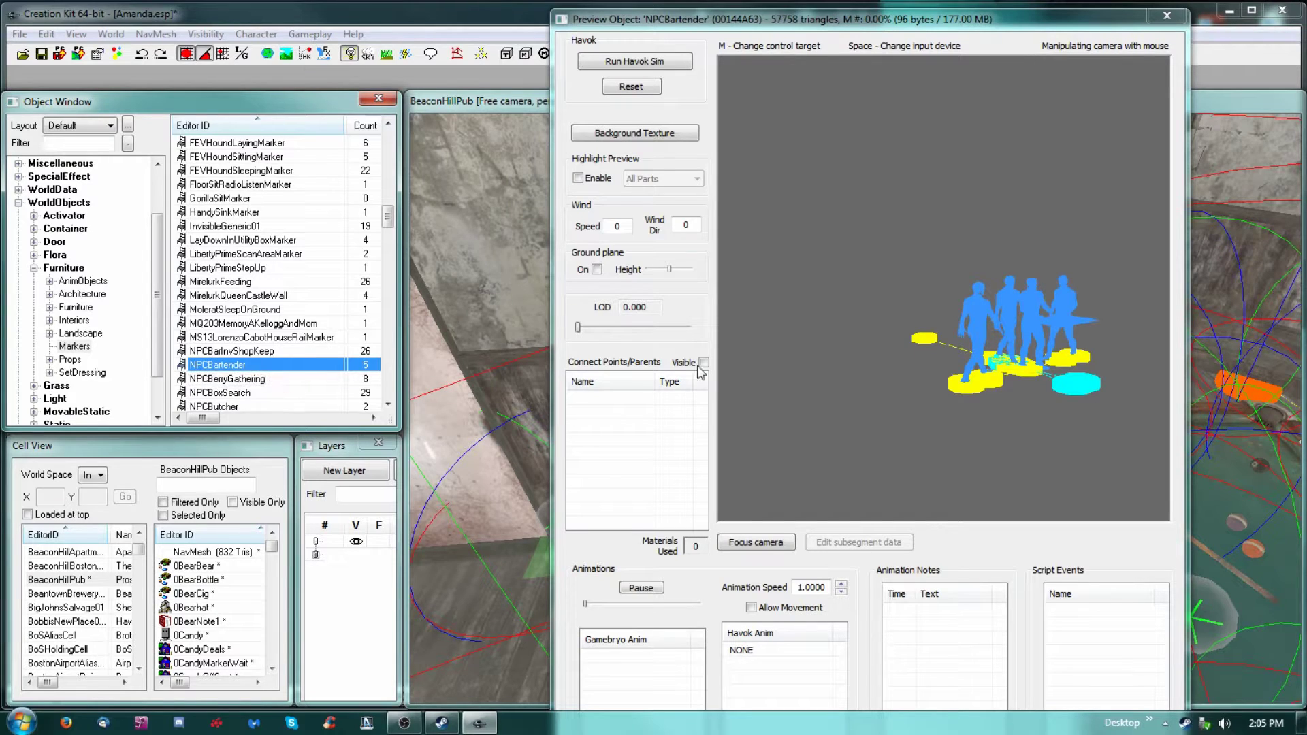
Step: Preview MoleratSleepOnGround again, followed by the NPC markers from NPCBarInvShopKeep to NPCBoxSearch
scroll(273, 368, "up", 1)
left_click(262, 351)
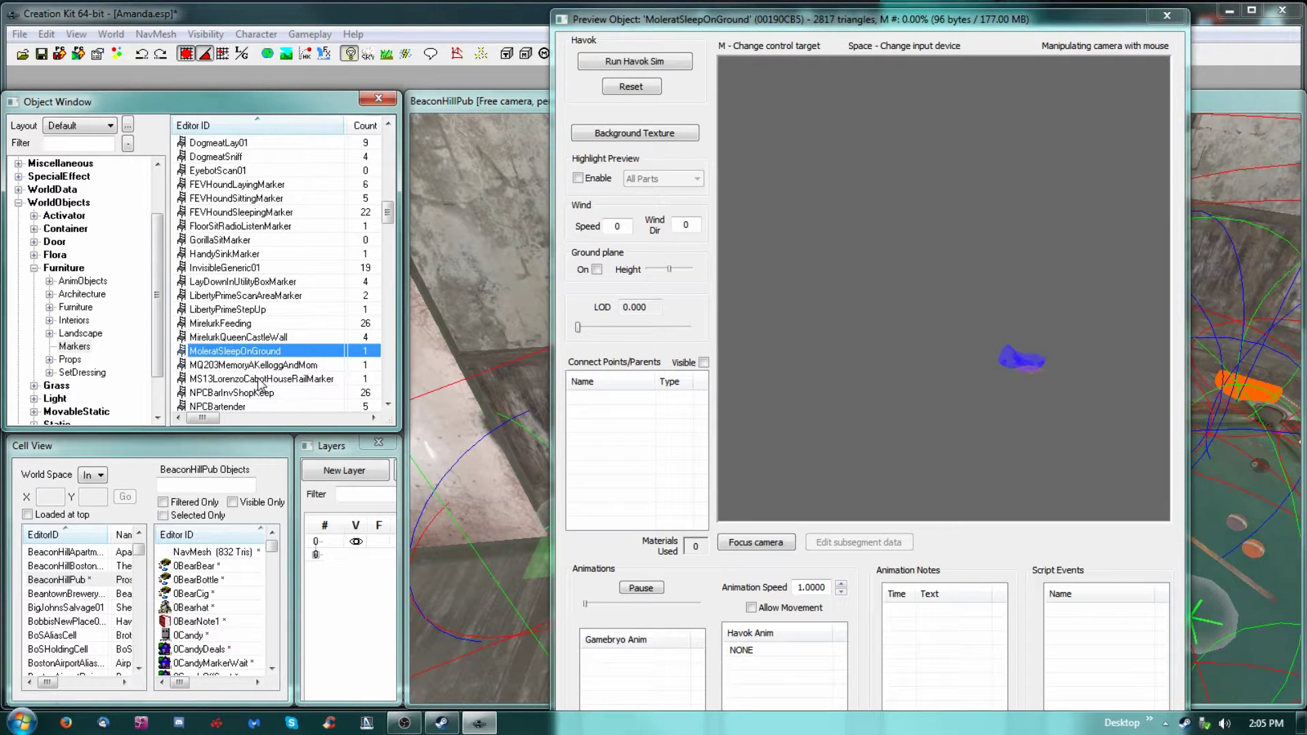
scroll(259, 361, "down", 1)
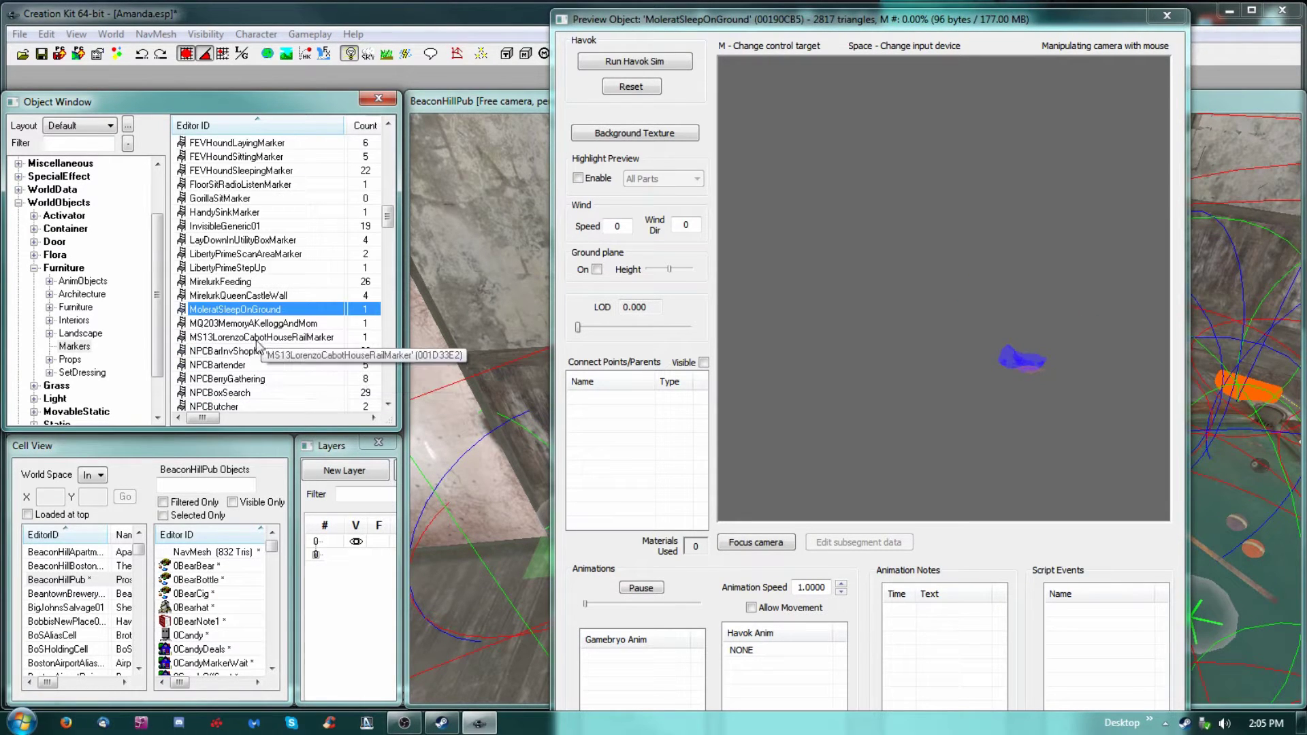
left_click(256, 353)
scroll(313, 370, "down", 1)
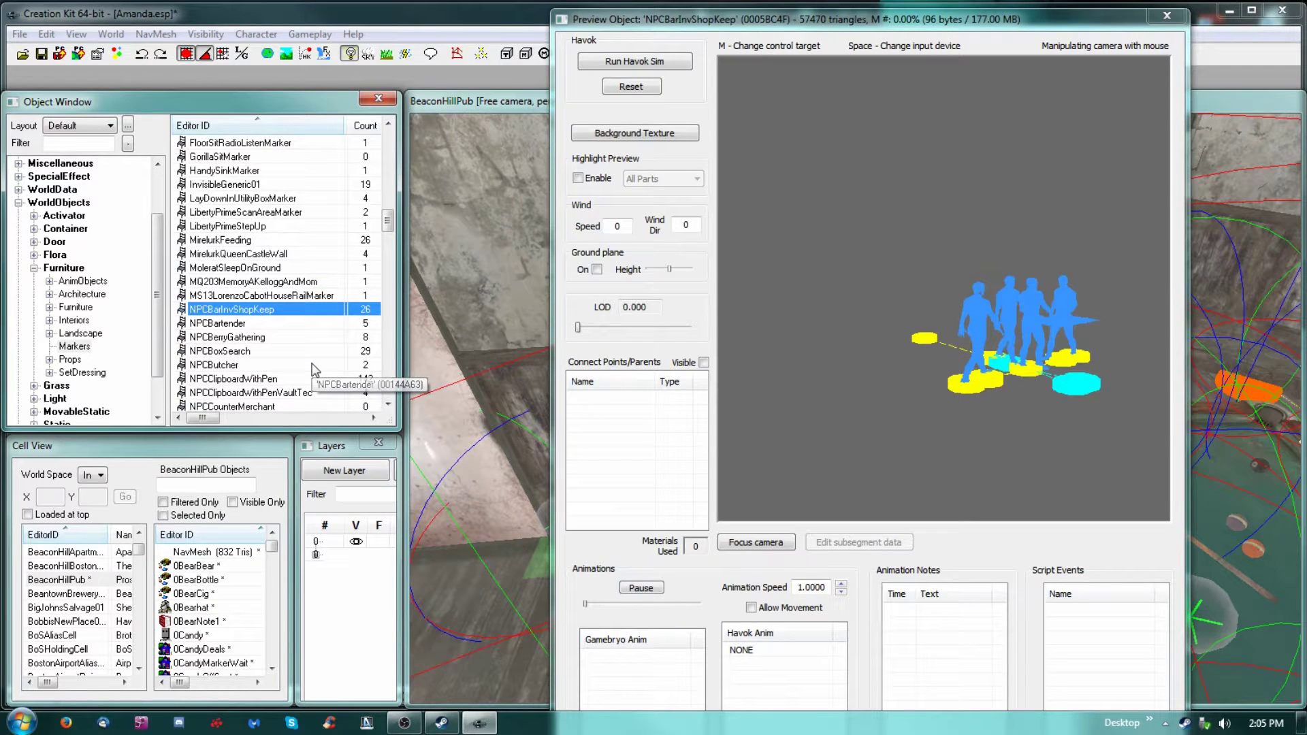
left_click(222, 324)
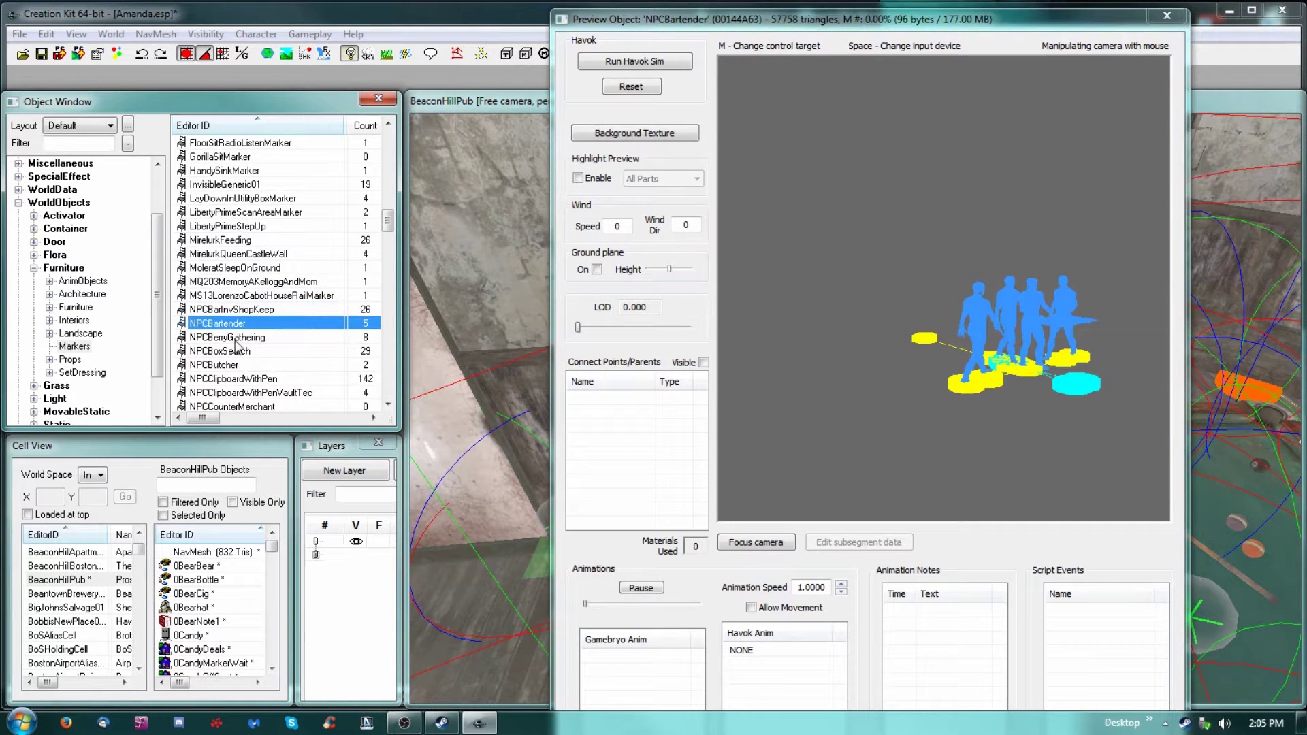
left_click(235, 340)
left_click(309, 352)
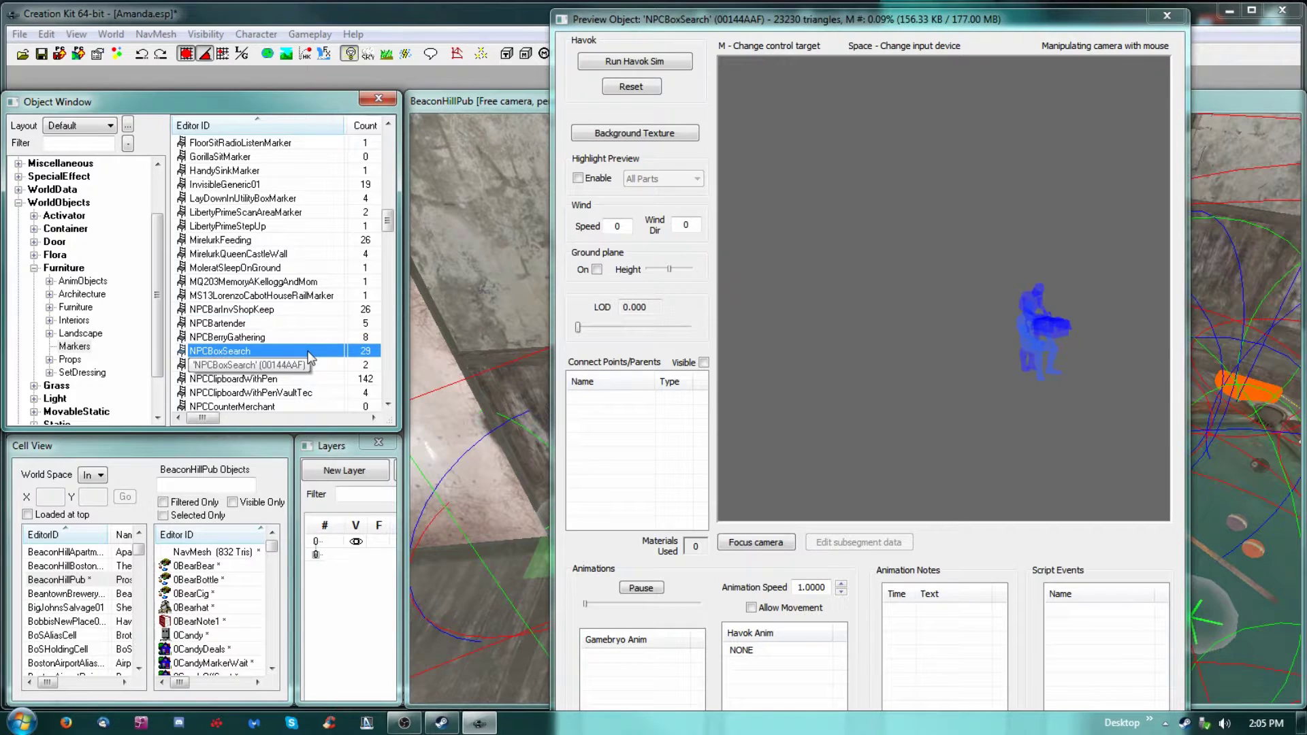
Step: Preview the NPC markers in sequence from NPCButcher to NPCDishwashFemale
key("Down")
key("Down")
key("Down")
key("Down")
key("Down")
key("Down")
key("Down")
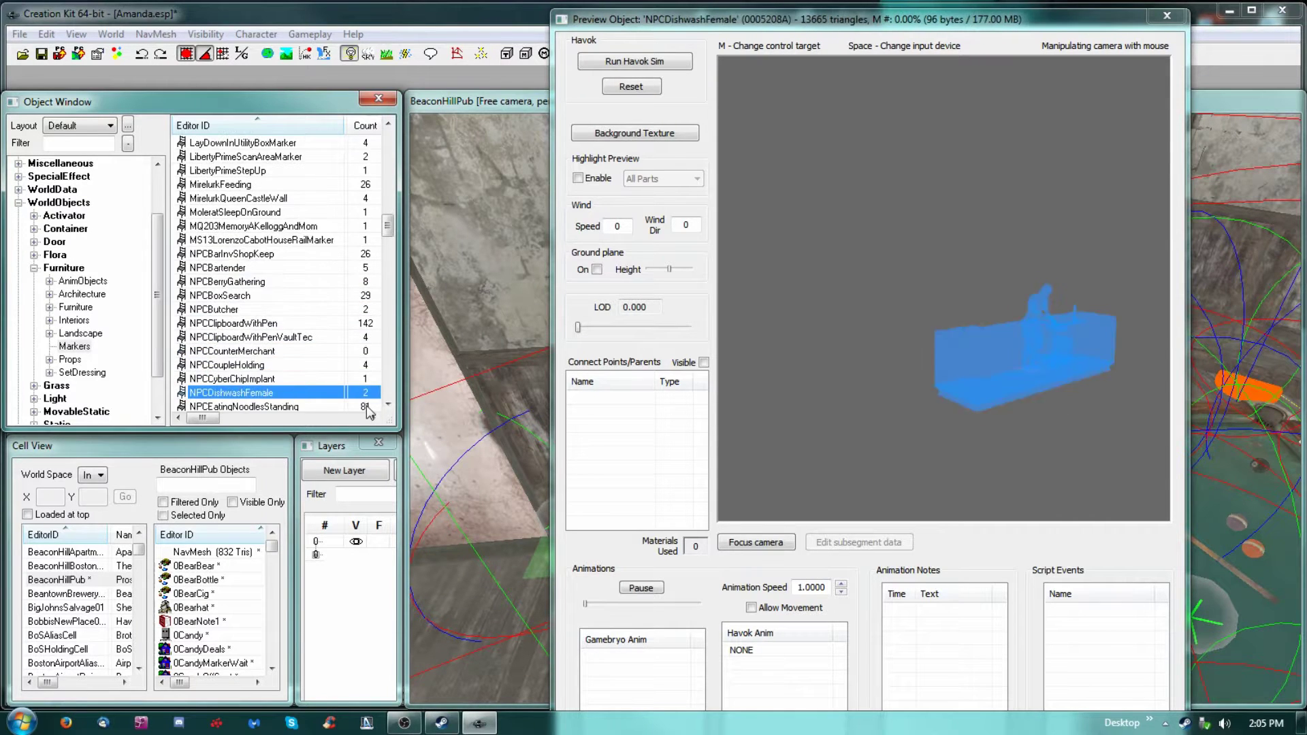
Step: Preview the NPC markers in sequence from NPCEatingNoodlesStanding to NPCHandRailCHancock
key("Down")
key("Down")
key("Down")
key("Down")
key("Down")
key("Down")
key("Down")
key("Down")
key("Down")
key("Down")
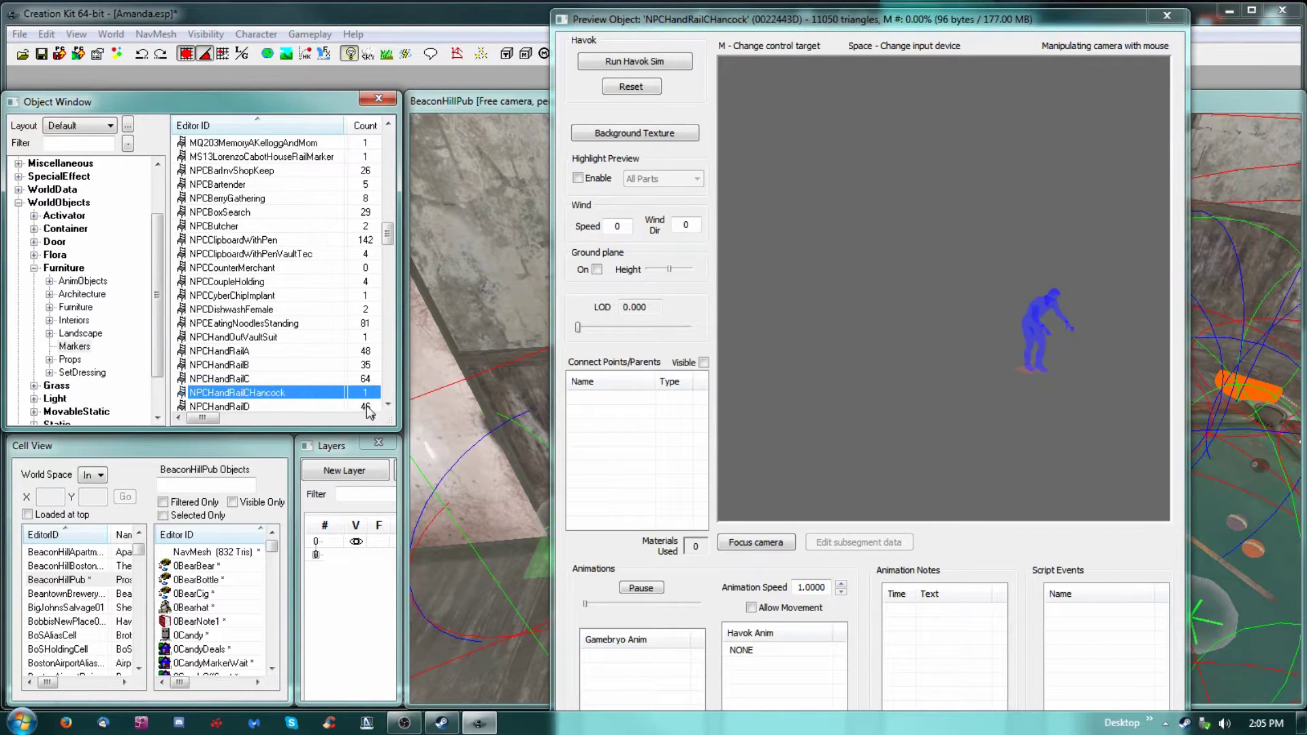
Step: Preview the NPC markers in sequence from NPCHandRailD to NPCInstituteConsoleMediumHeight
key("Down")
key("Down")
key("Down")
key("Down")
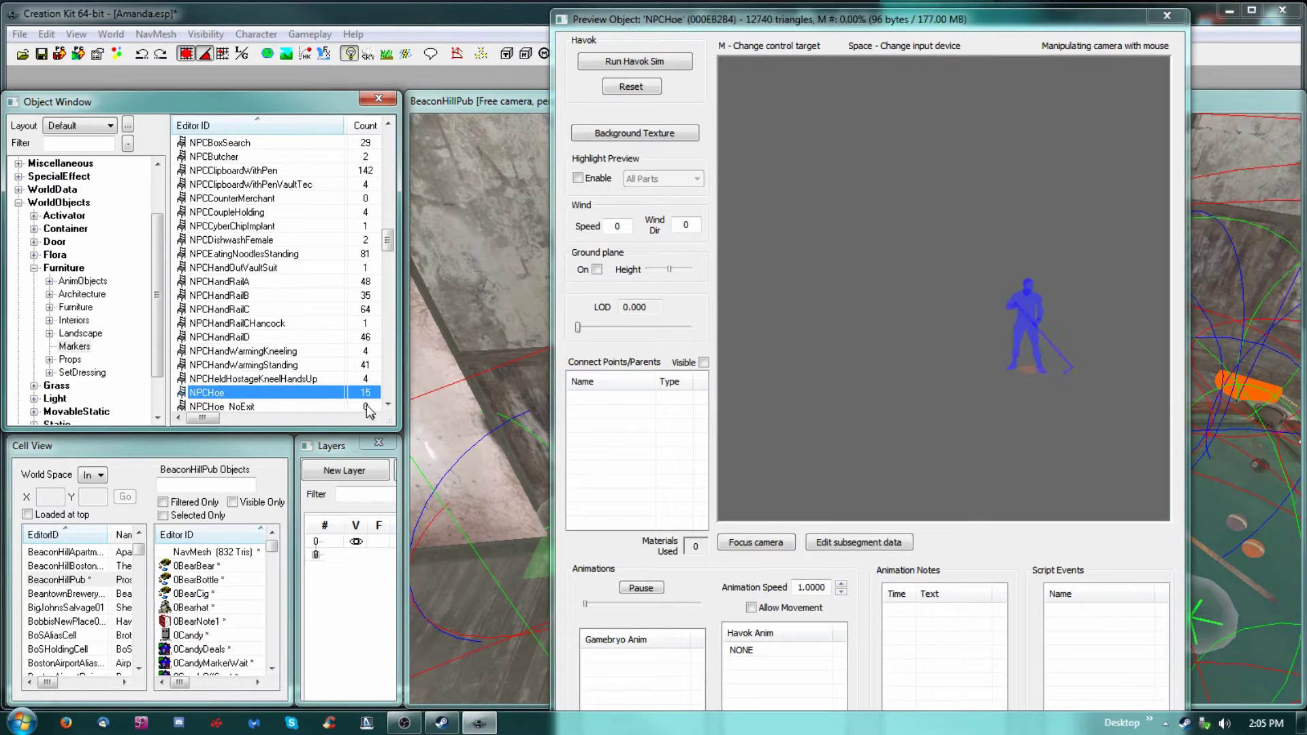
key("Down")
key("Down")
key("Down")
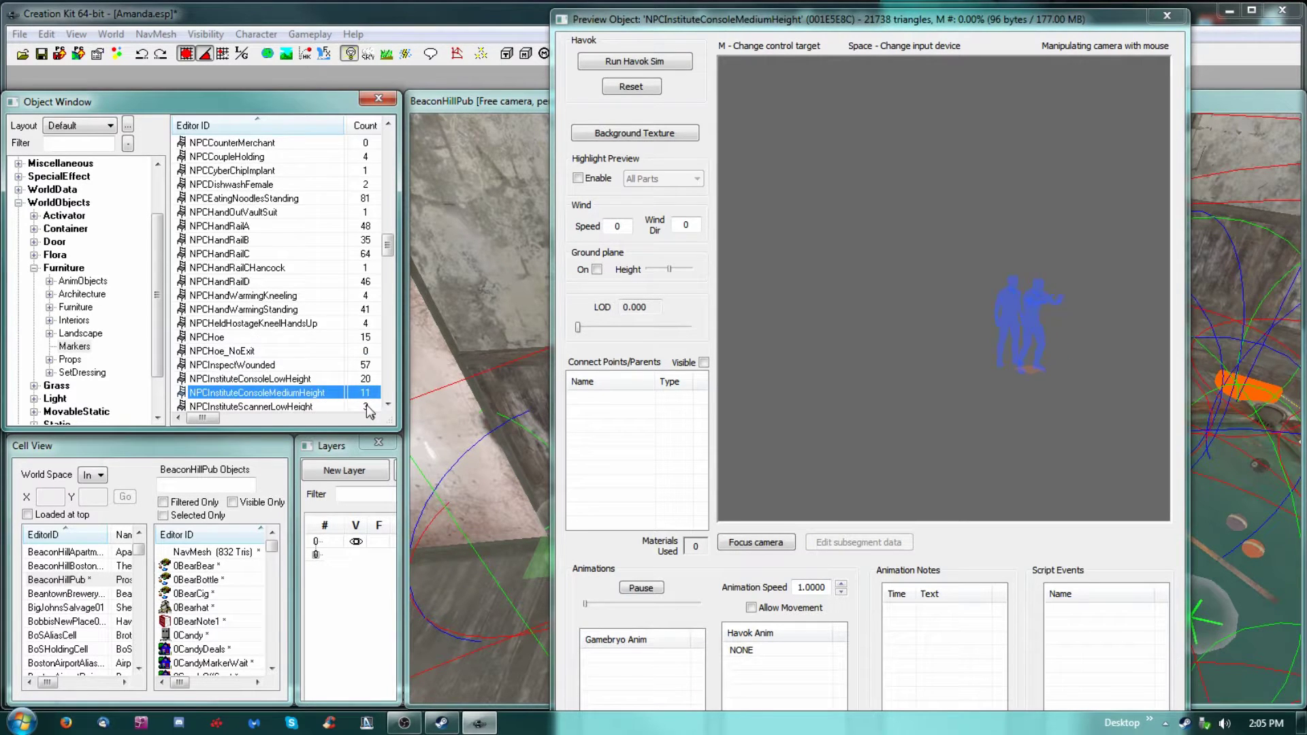
Step: Preview the NPC markers in sequence from NPCInstituteScannerLowHeight to NPCInvWallLean01
key("Down")
key("Down")
key("Down")
key("Down")
key("Down")
key("Down")
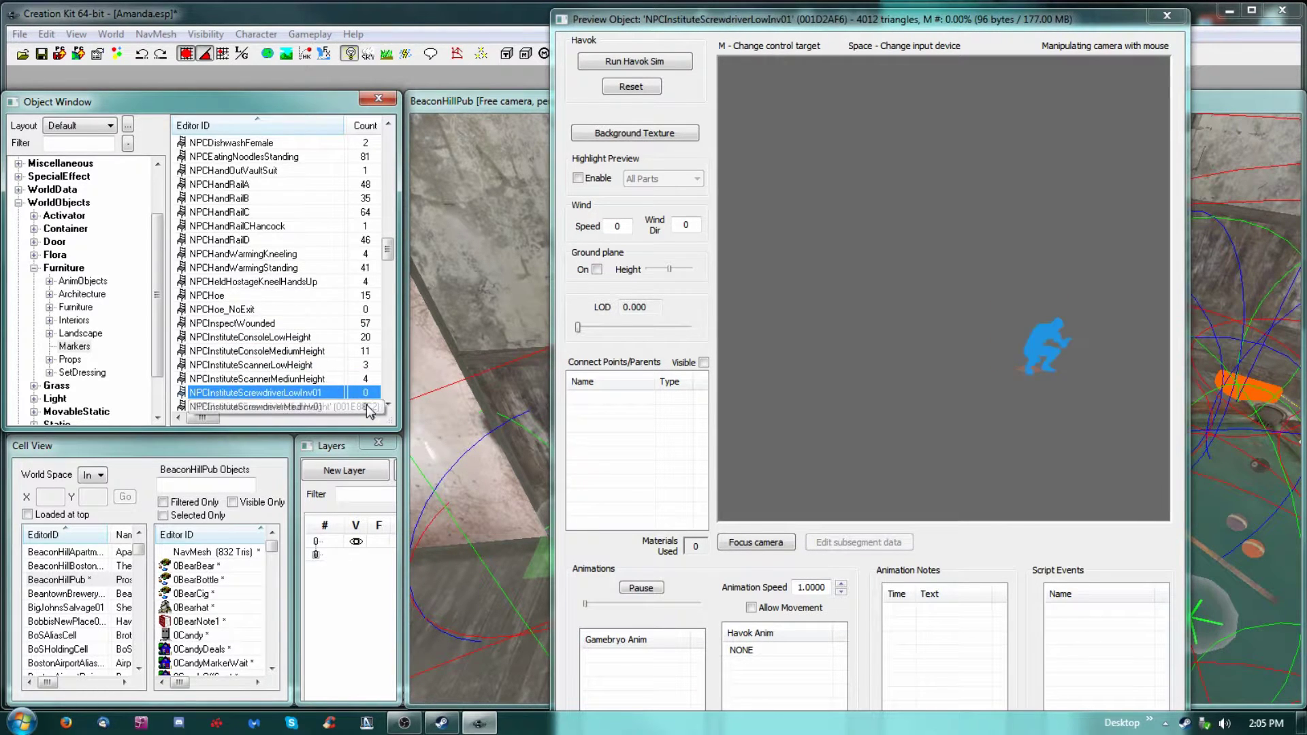
key("Down")
key("Down")
key("Down")
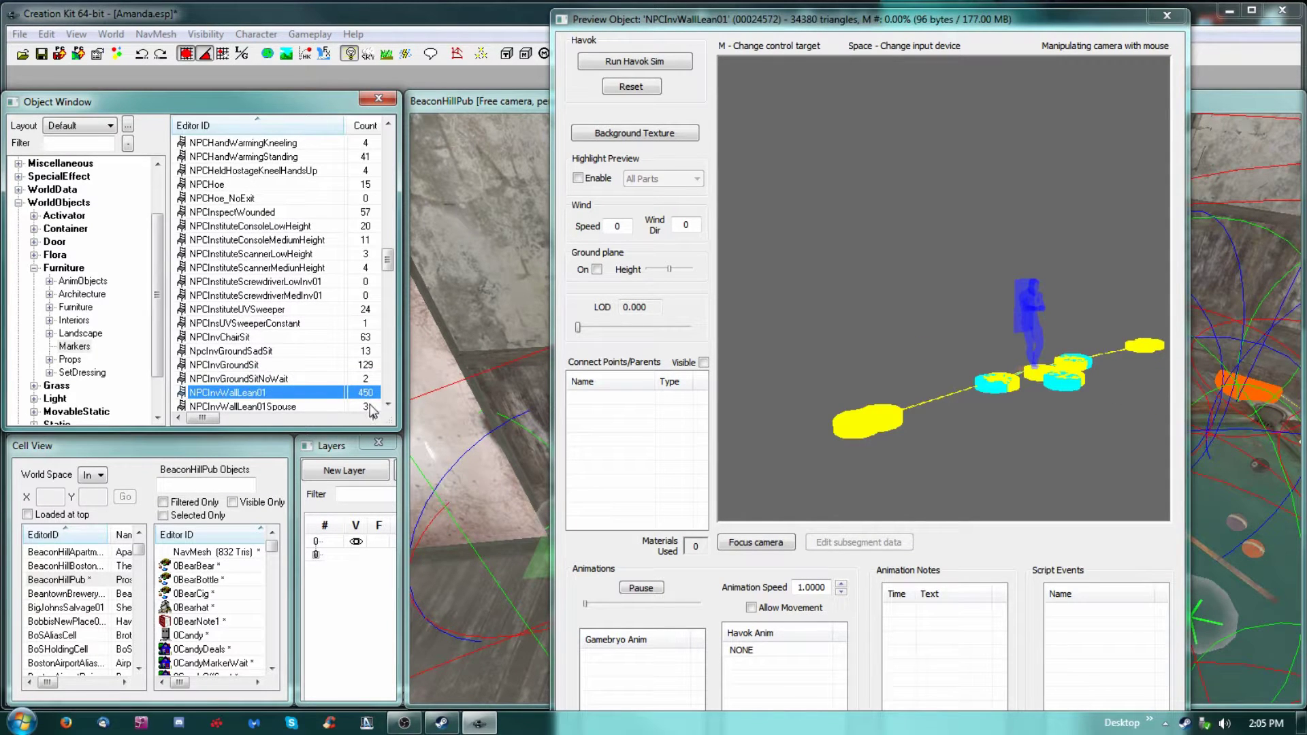
Step: Place an NPCInvWallLean01 marker in the BeaconHillPub cell and move it near the wood-panelled wall by the pool table
left_click_drag(230, 397, 510, 597)
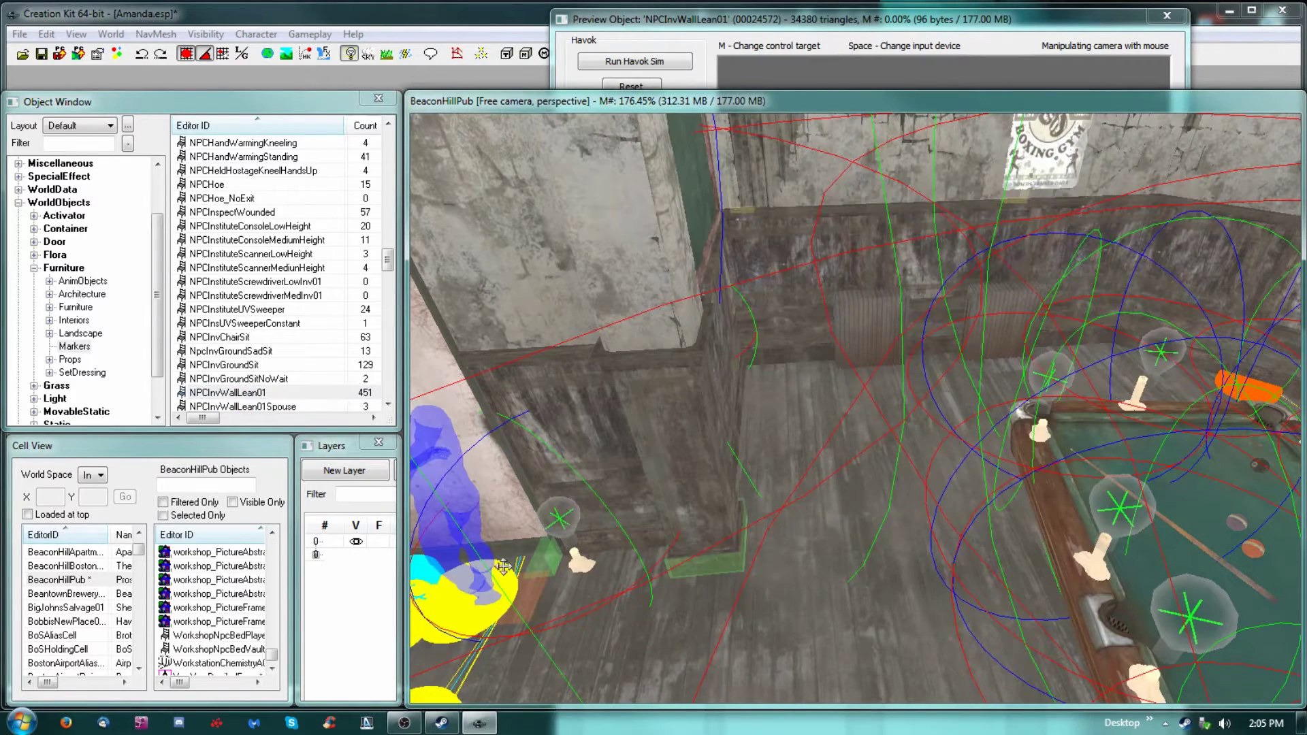
mouse_move(751, 144)
middle_mouse_down("shift")
mouse_move(744, 388)
mouse_move(726, 420)
mouse_move(677, 442)
middle_mouse_up("shift")
mouse_move(761, 452)
left_mouse_down()
mouse_move(1133, 545)
mouse_move(1111, 527)
left_mouse_up()
middle_click_drag(1156, 521, 923, 407, "shift")
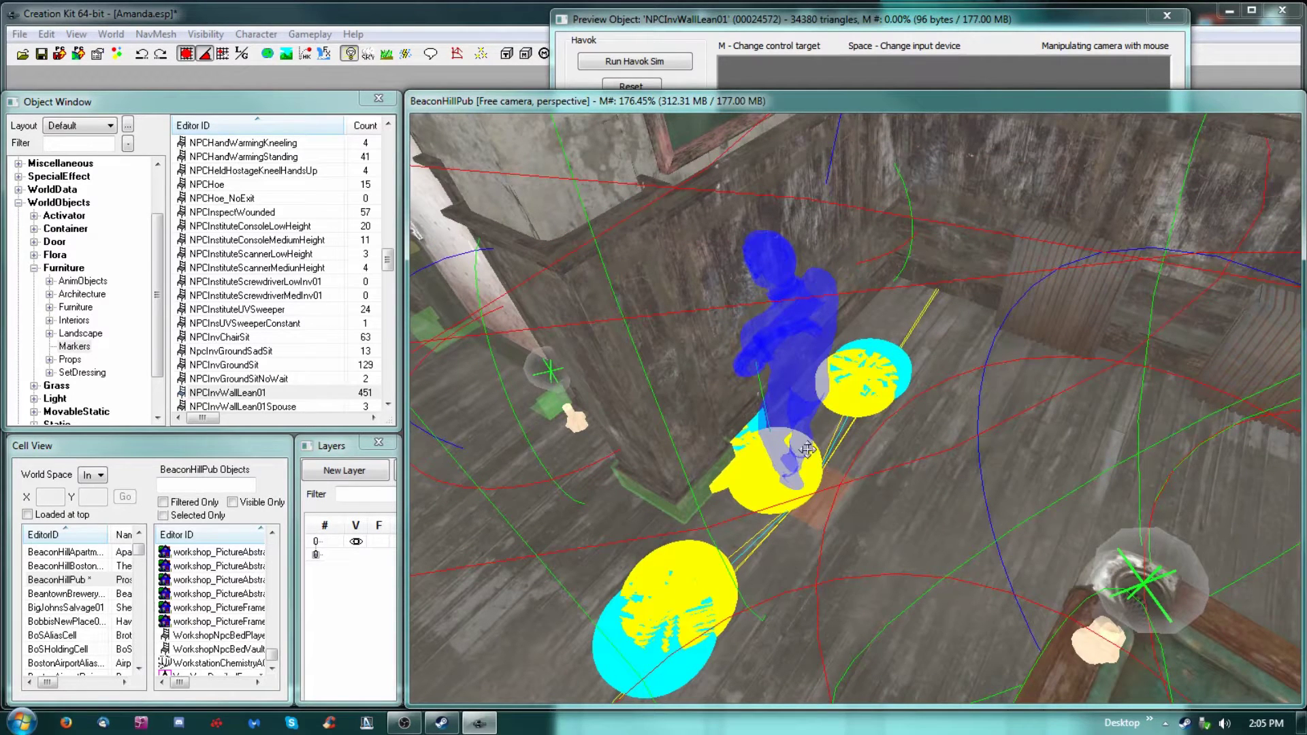
Step: Rotate the wall-lean marker about its vertical axis so its back plane faces the wood-panelled wall
key("w")
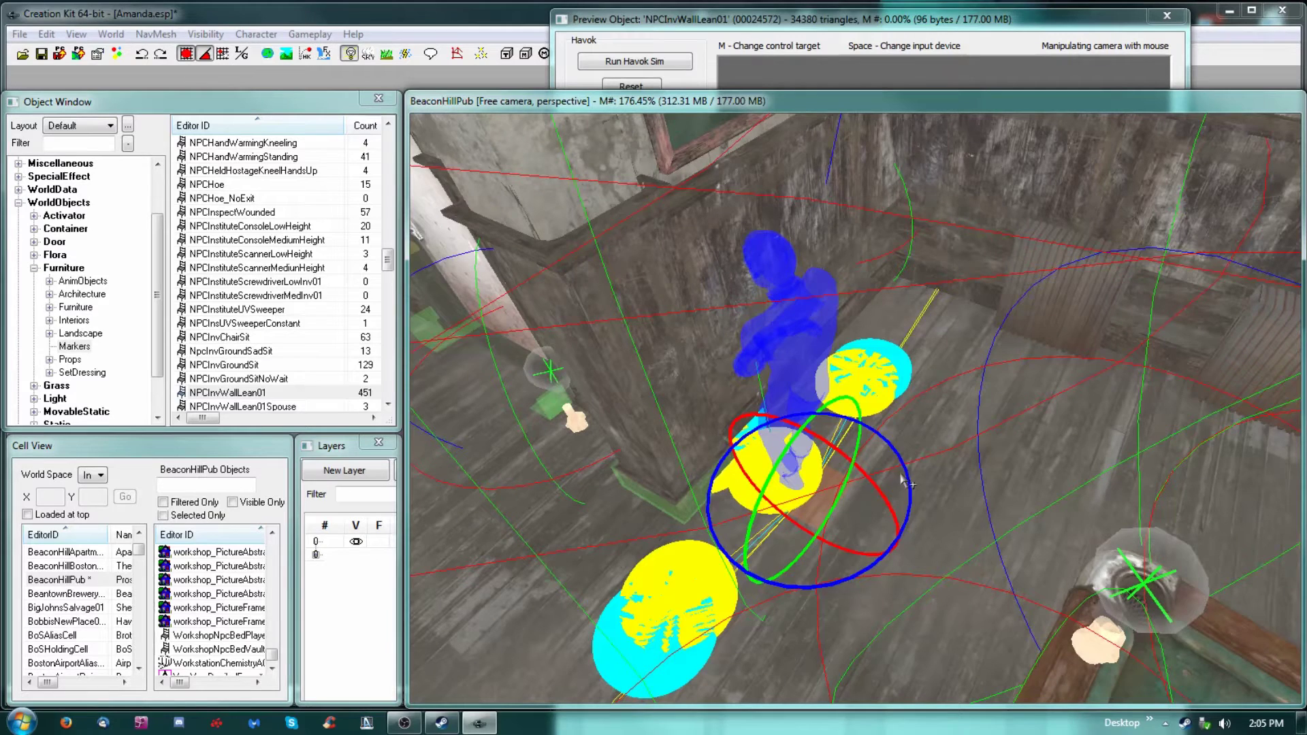
left_click_drag(806, 362, 905, 361)
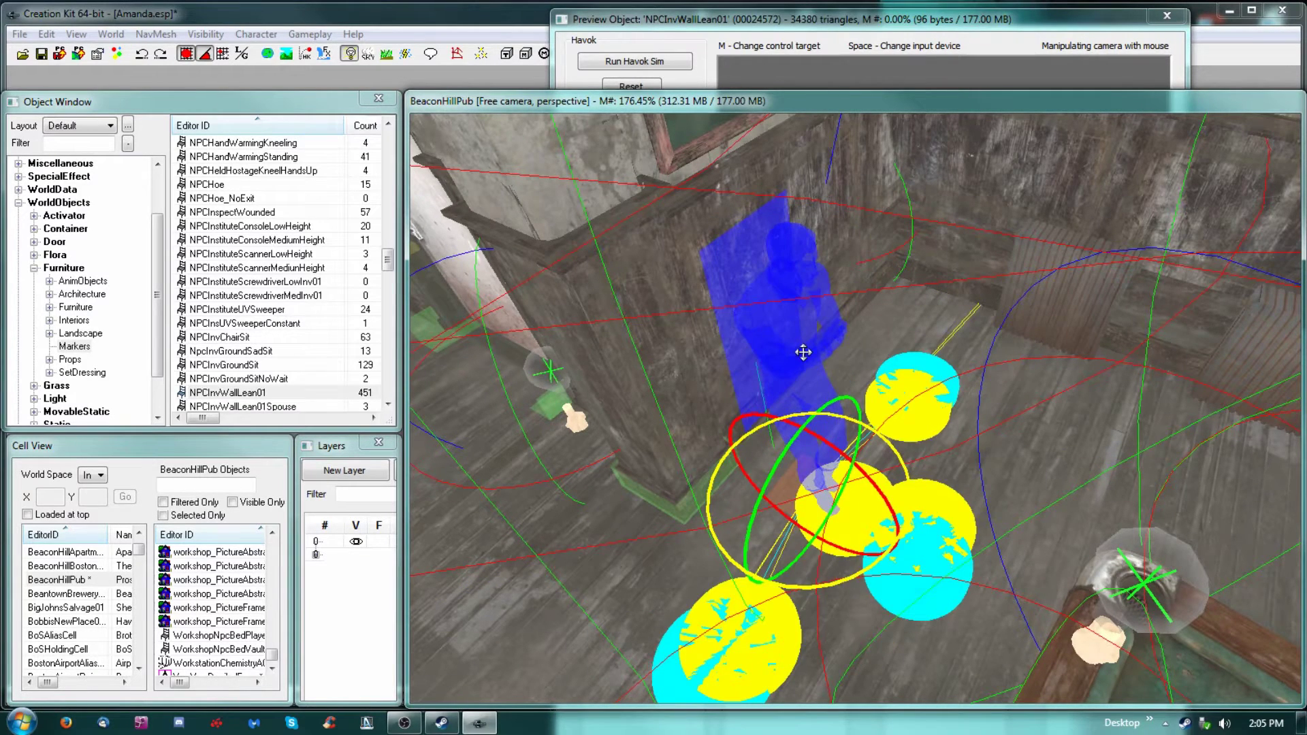
key("w")
Step: Move the wall-lean marker flush against the wall beneath the chalkboard, turning off grid snapping for the final adjustment
left_click_drag(795, 350, 749, 331)
mouse_move(731, 308)
middle_mouse_down("shift")
mouse_move(778, 314)
mouse_move(704, 320)
middle_mouse_up("shift")
left_click_drag(613, 408, 668, 384)
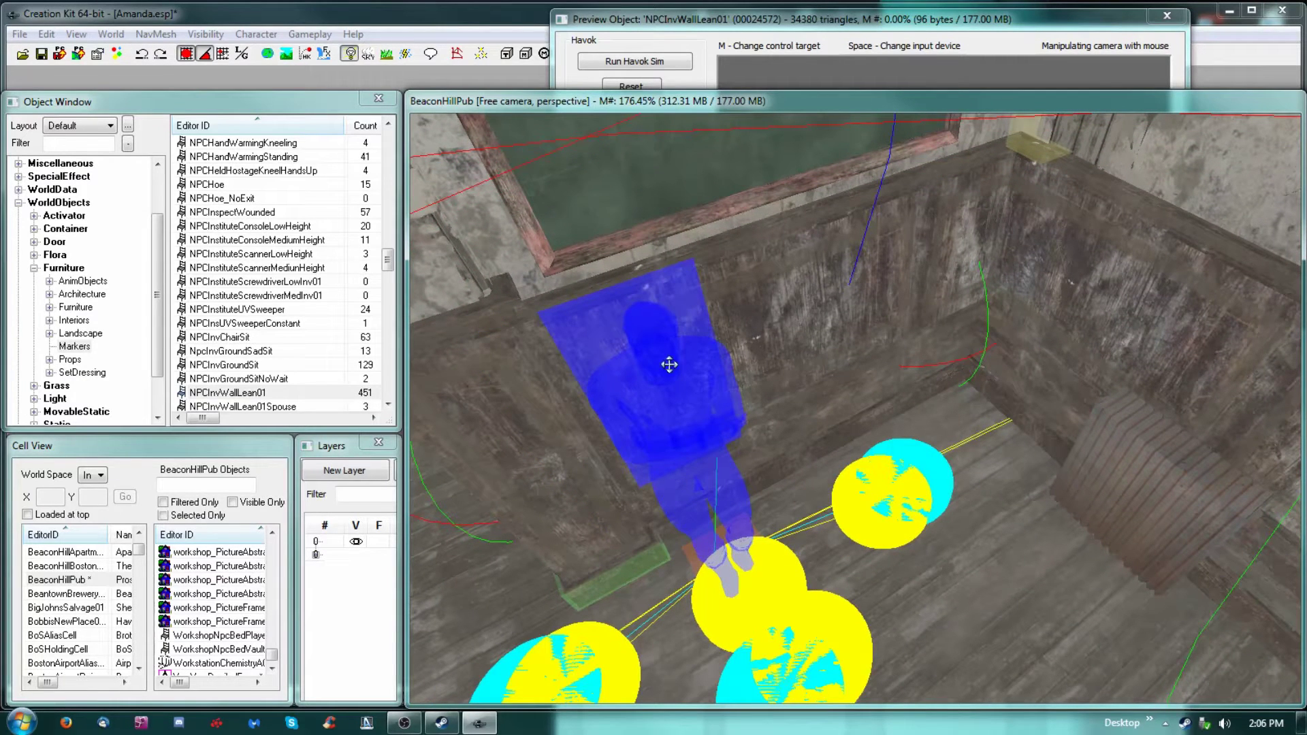
left_click(185, 53)
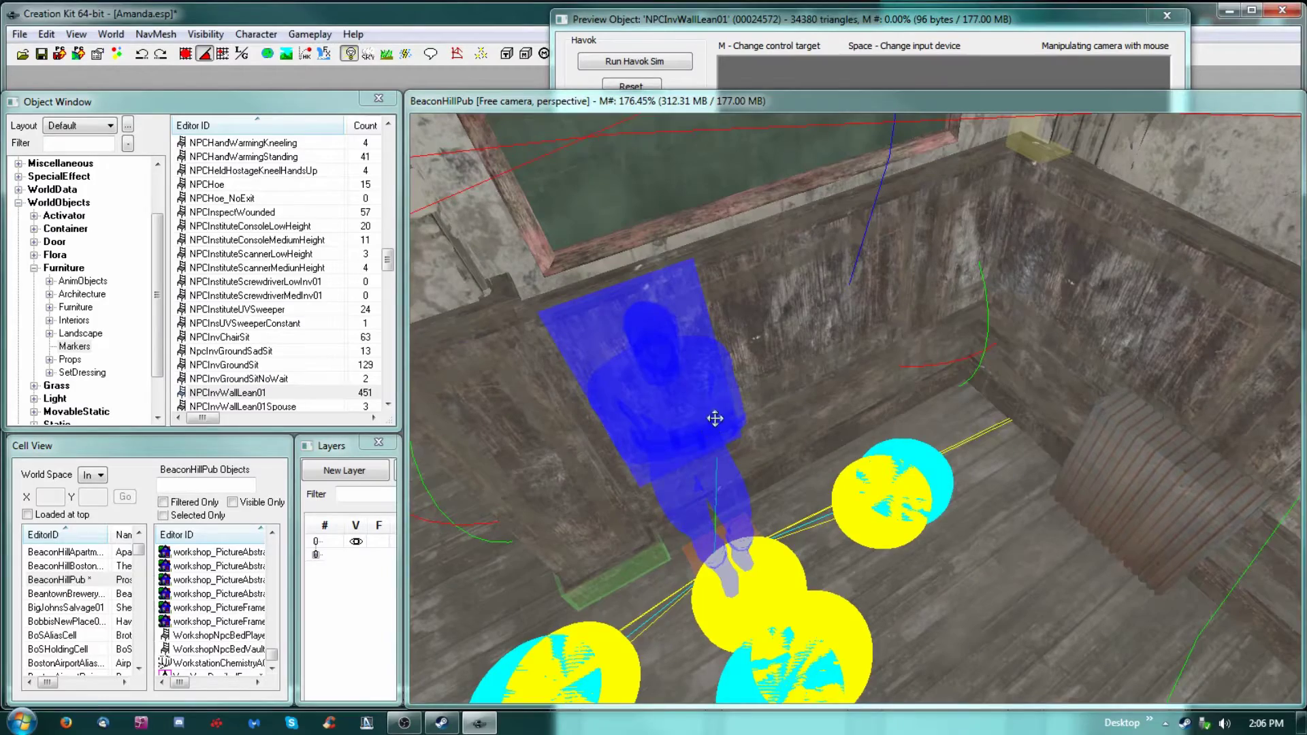
left_click_drag(693, 418, 687, 411)
mouse_move(687, 411)
middle_mouse_down("shift")
mouse_move(718, 388)
mouse_move(679, 405)
middle_mouse_up("shift")
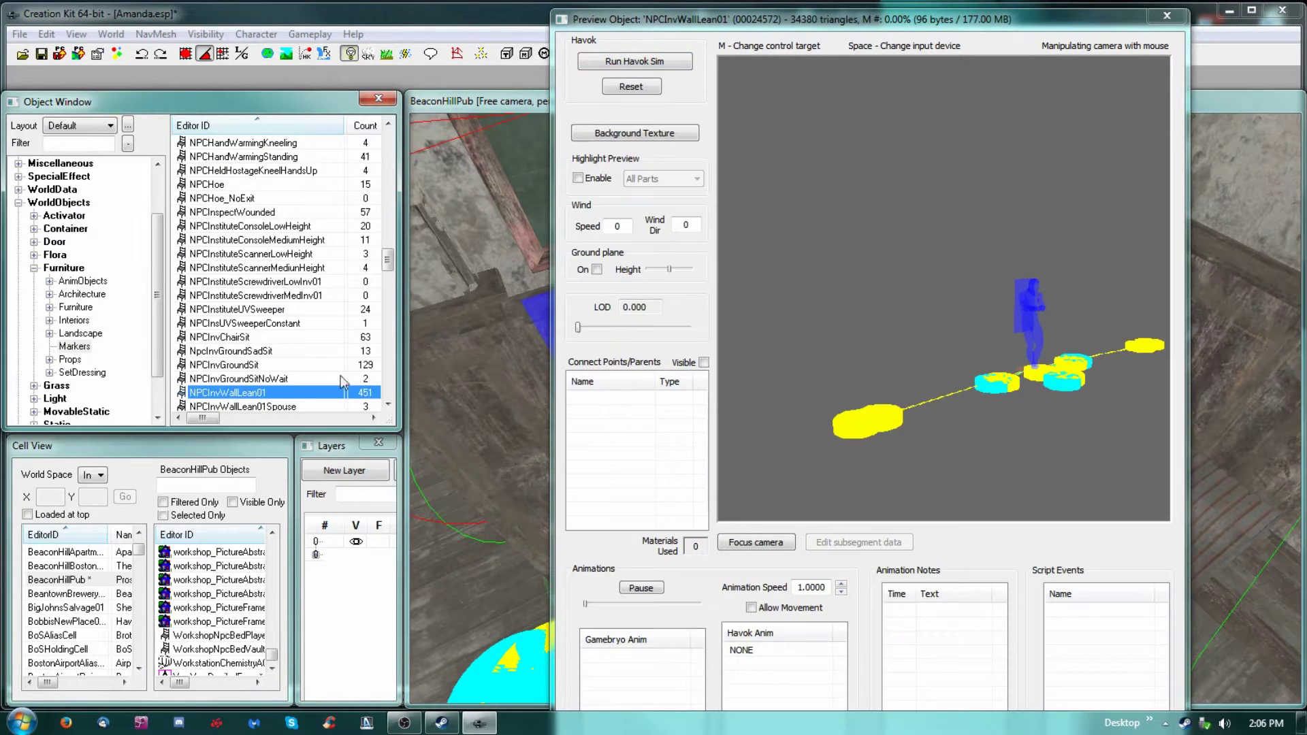
Step: Preview NPCInvGroundSitNoWait and NPCInvWallLean01, and examine the markers around the pool table in the cell
key("Up")
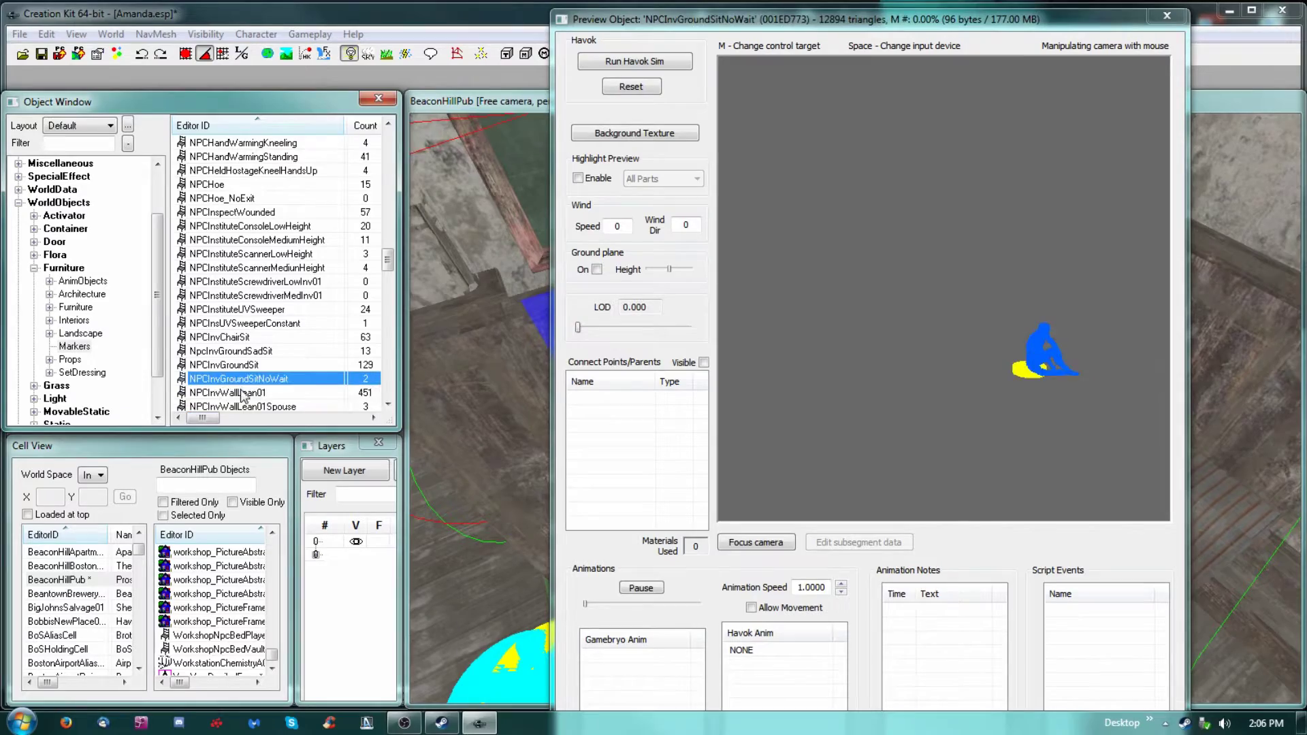
left_click(224, 391)
left_click(437, 99)
scroll(697, 320, "down", 3)
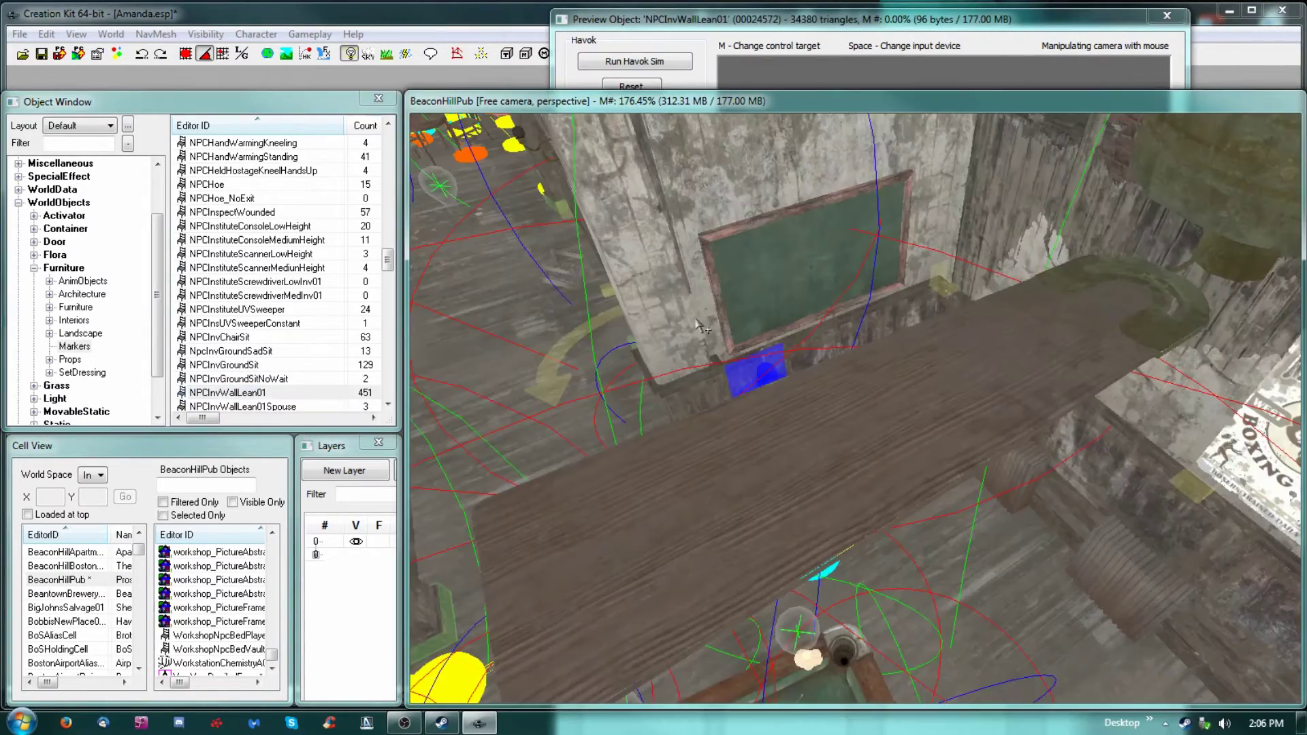
middle_click_drag(602, 377, 684, 418, "shift")
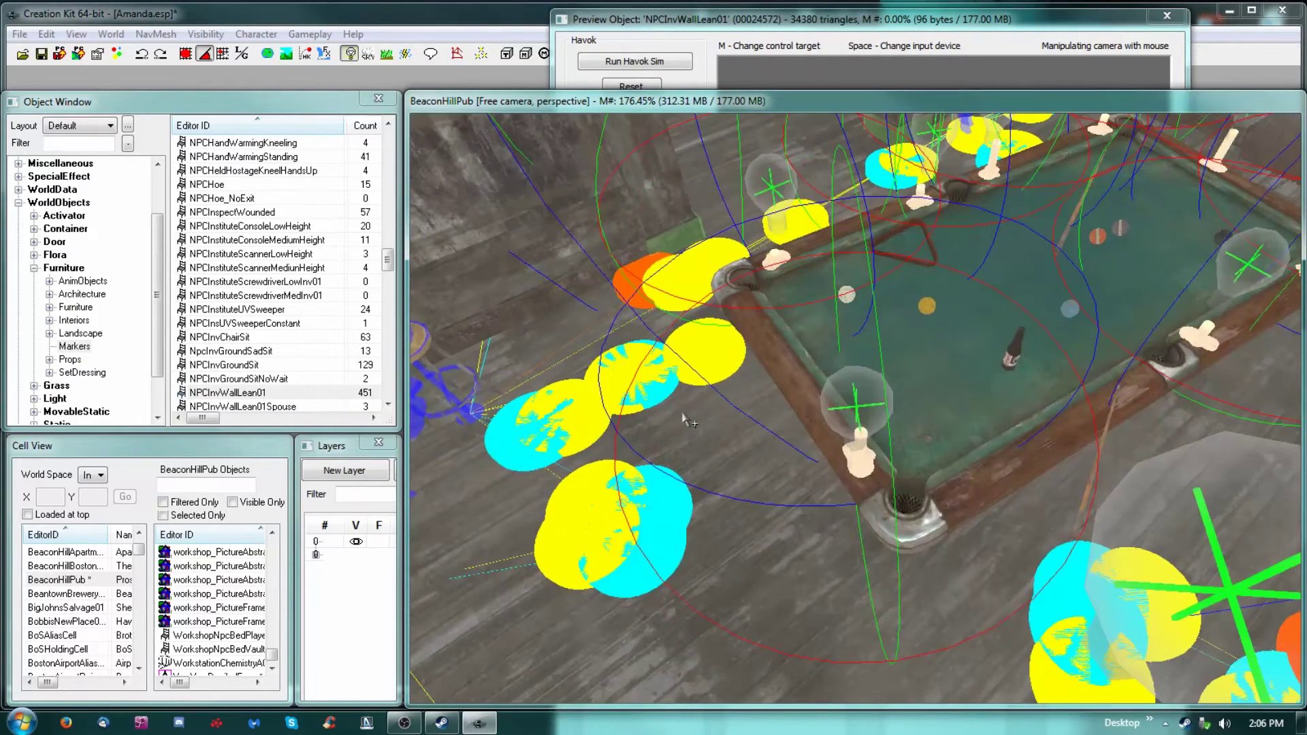
Step: Compare the previews of the ground-sit markers, including NpcInvGroundSadSit, with the NPCInvChairSit marker
left_click_drag(185, 395, 294, 398)
key("Up")
key("Up")
key("Up")
key("Up")
key("Up")
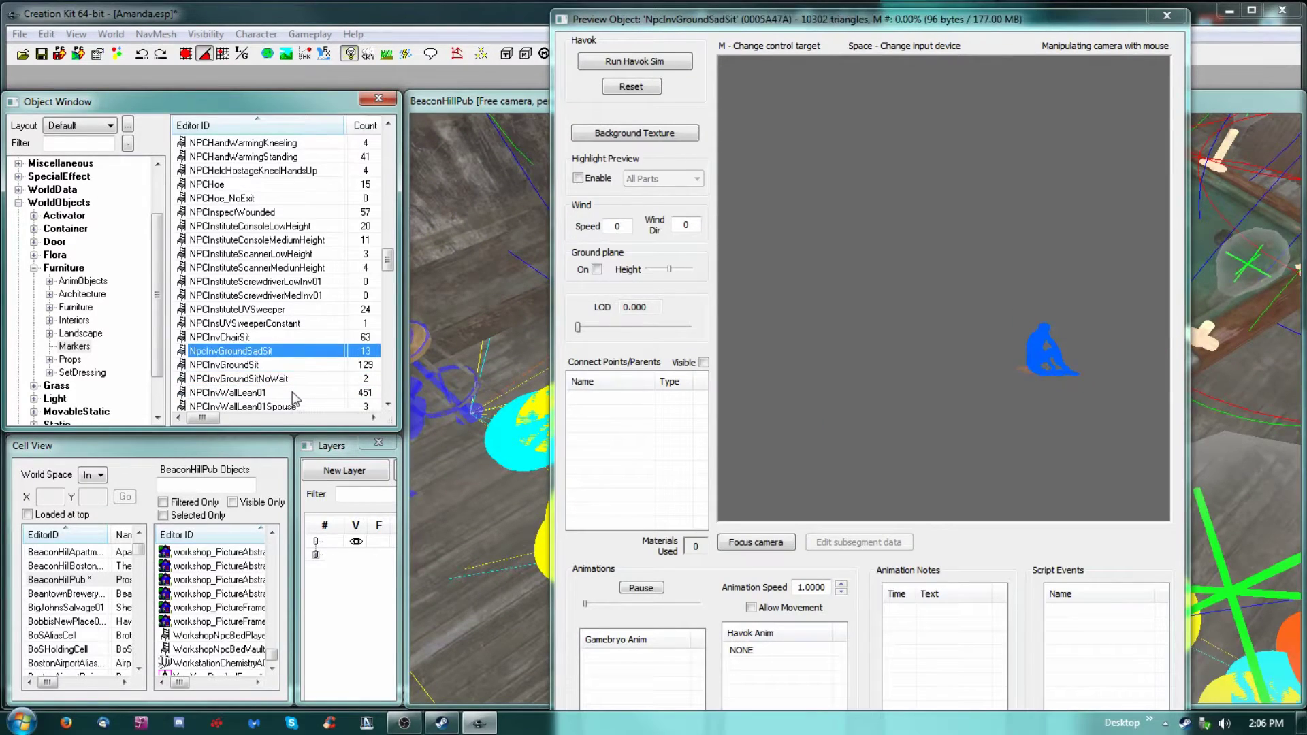
key("Down")
key("Down")
key("Up")
key("Up")
key("Up")
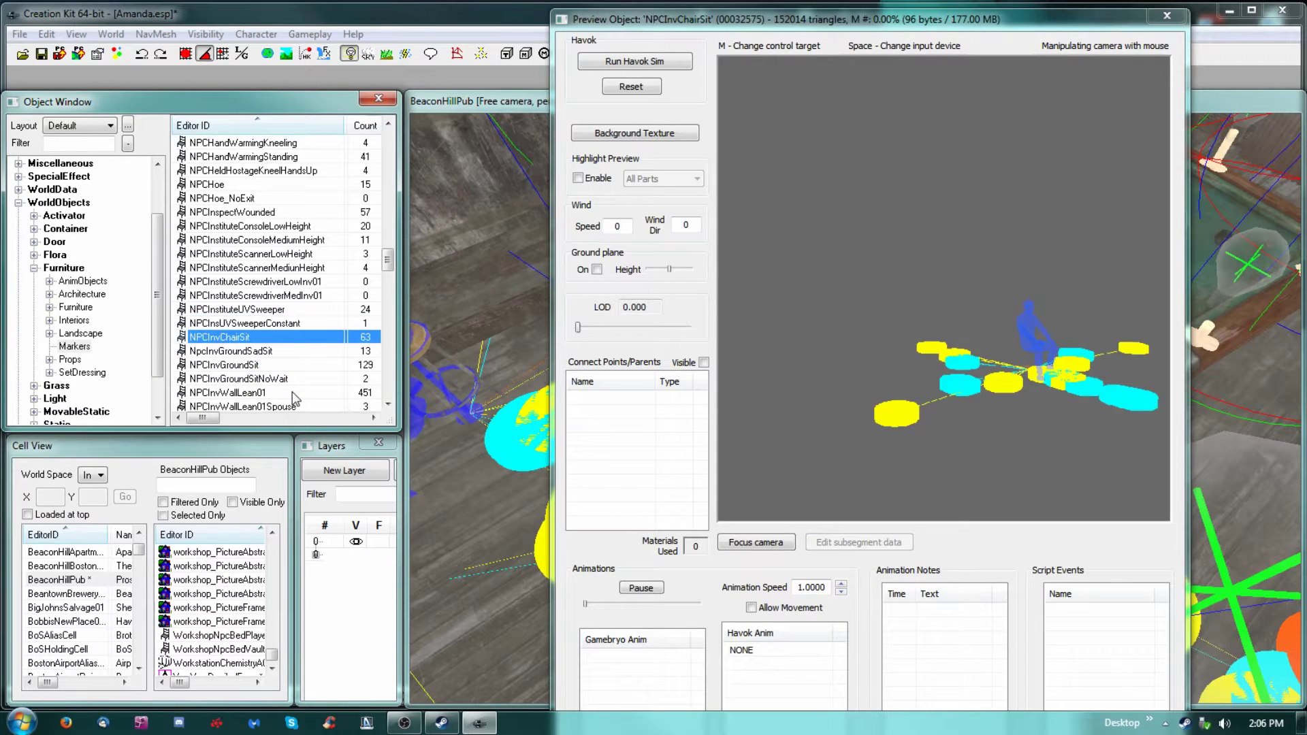
Step: Preview the markers back up the list through the Institute screwdriver, scanner and console markers to NPCInspectWounded
key("Up")
key("Up")
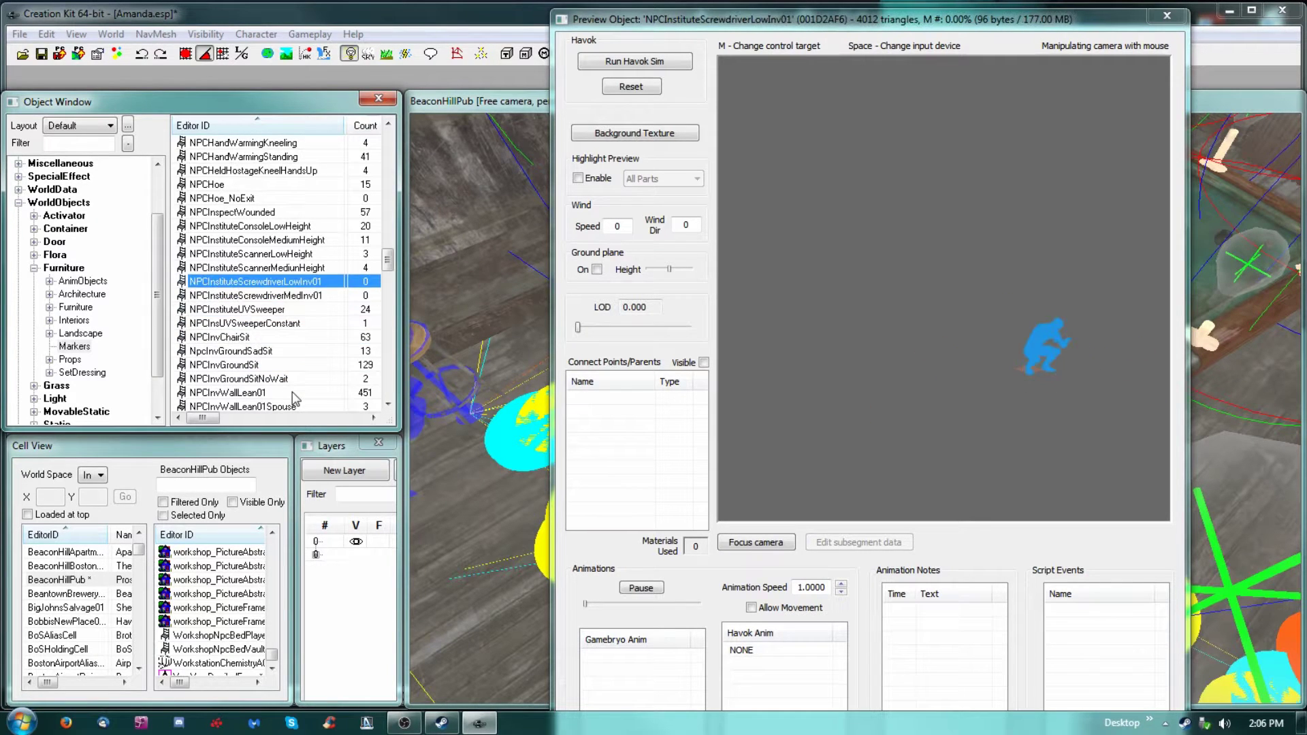
key("Down")
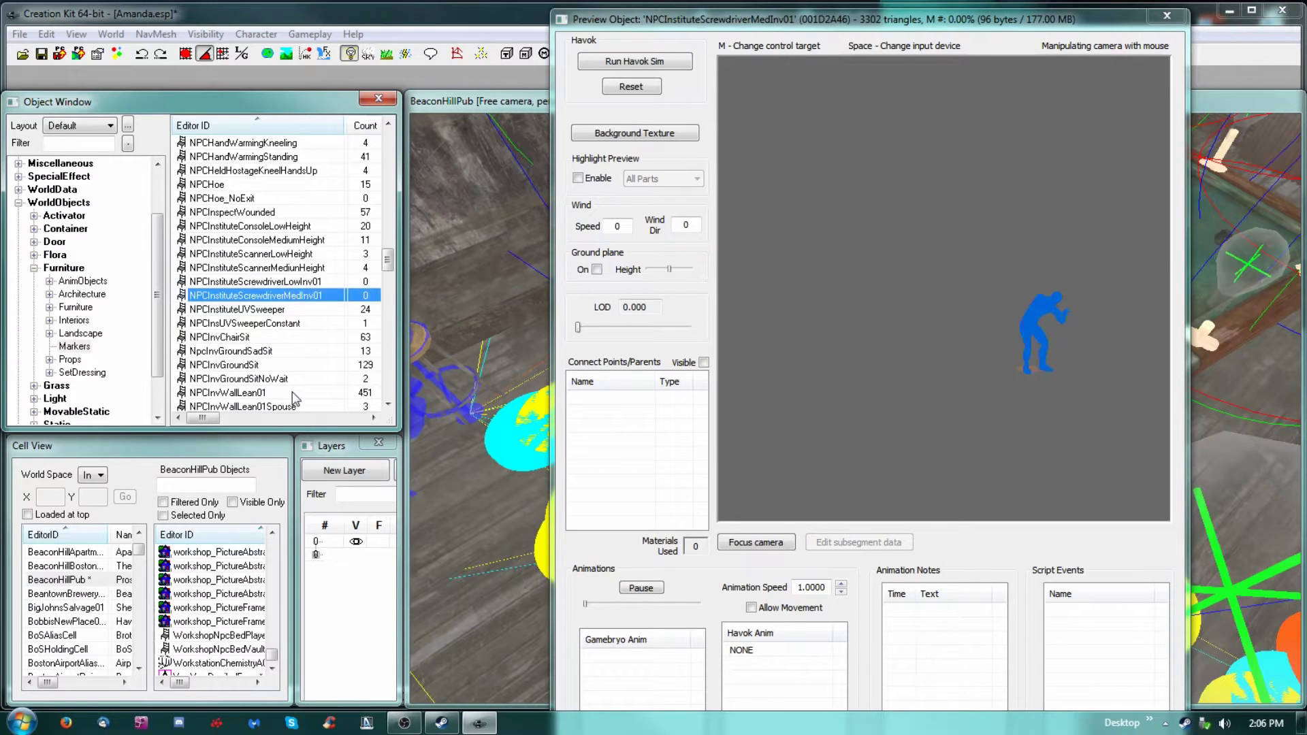
key("Up")
key("Up")
key("Up")
key("Up")
key("Down")
key("Up")
key("Up")
key("Up")
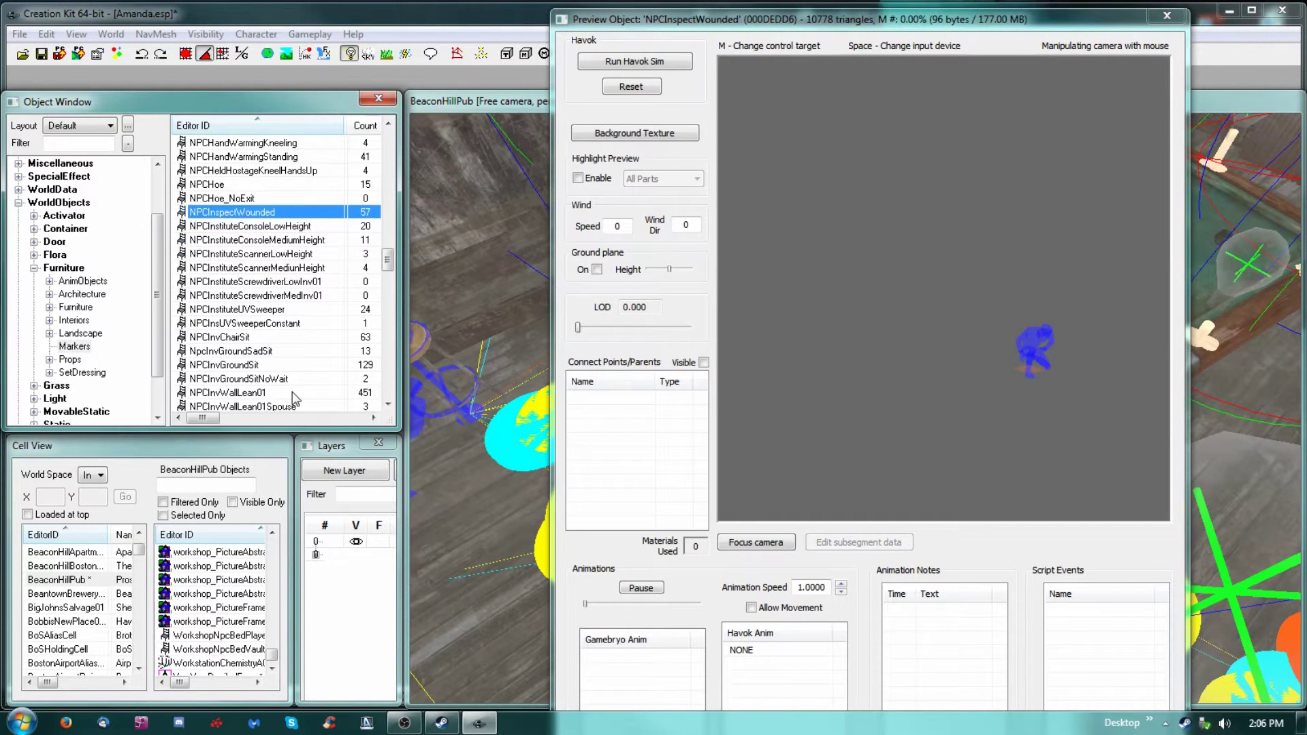
Step: Preview the markers above NPCInspectWounded, through the hoe, kneeling hostage and hand-warming markers up to NPCHandWarmingKneeling
key("Down")
key("Up")
key("Up")
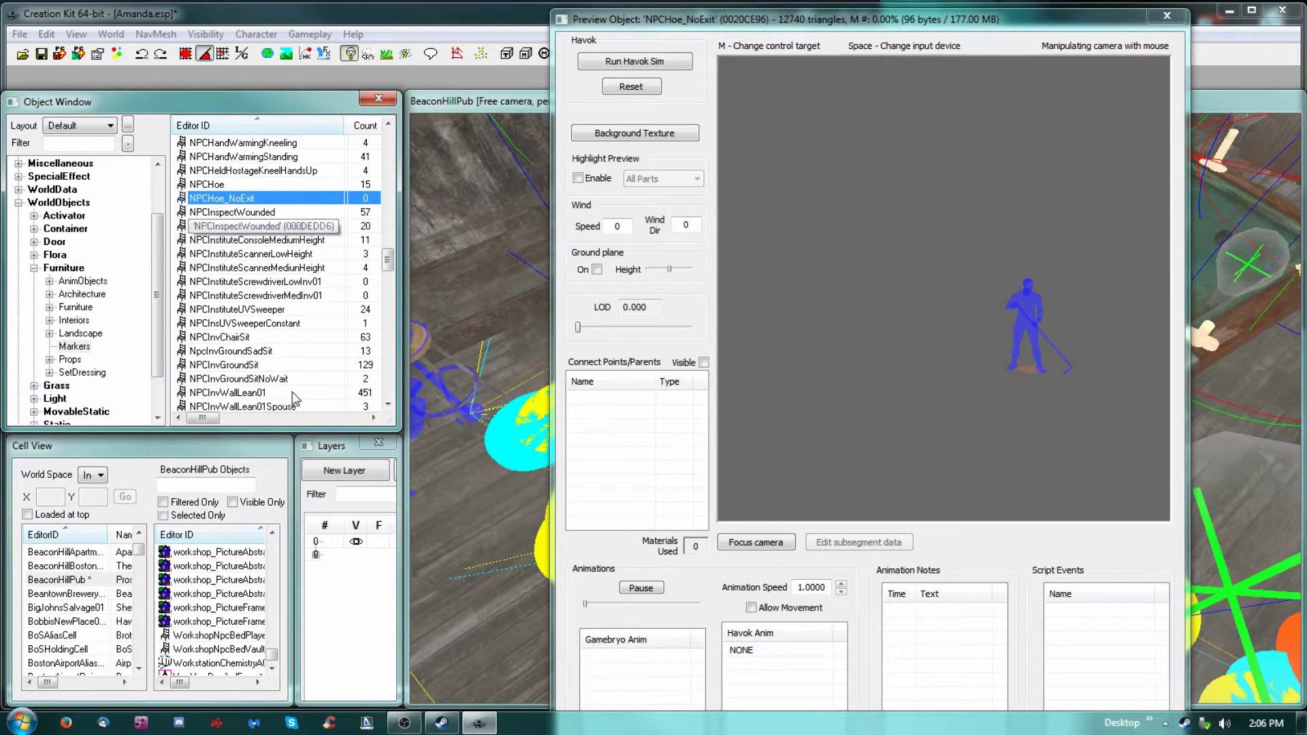
key("Up")
key("Up")
key("Up")
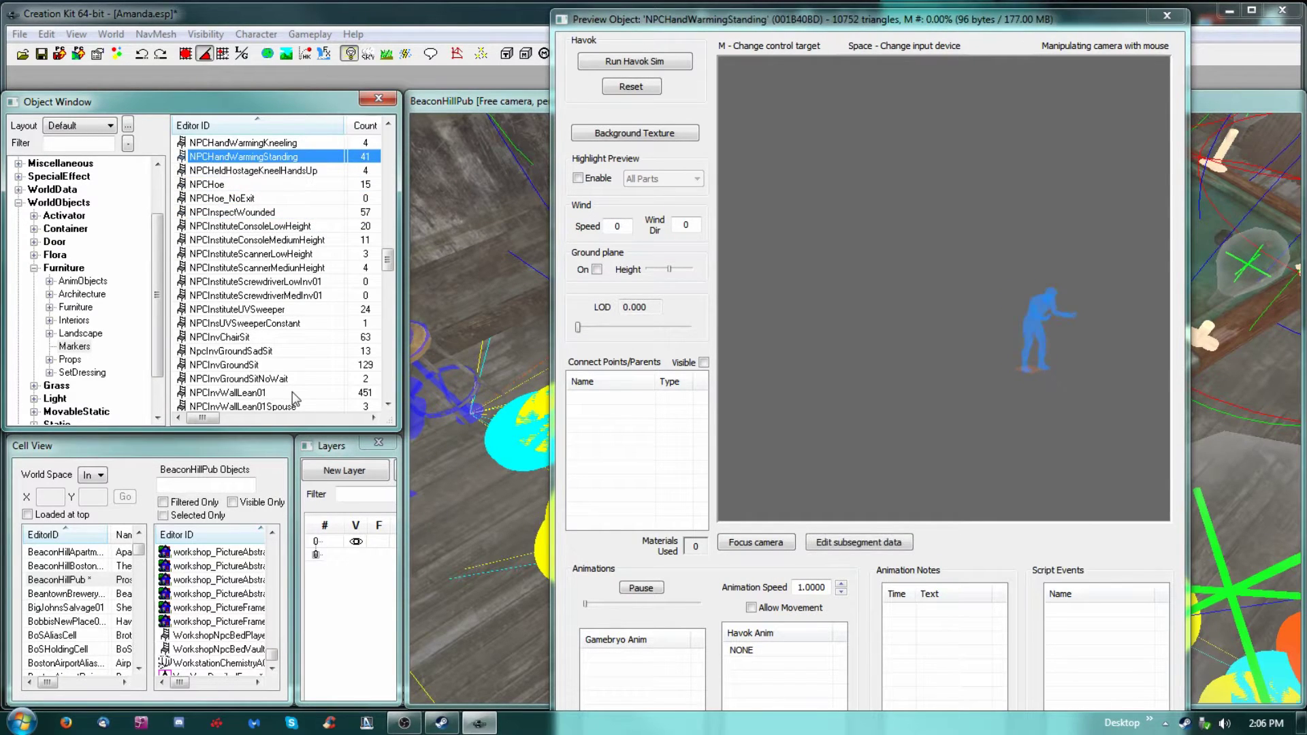
key("Up")
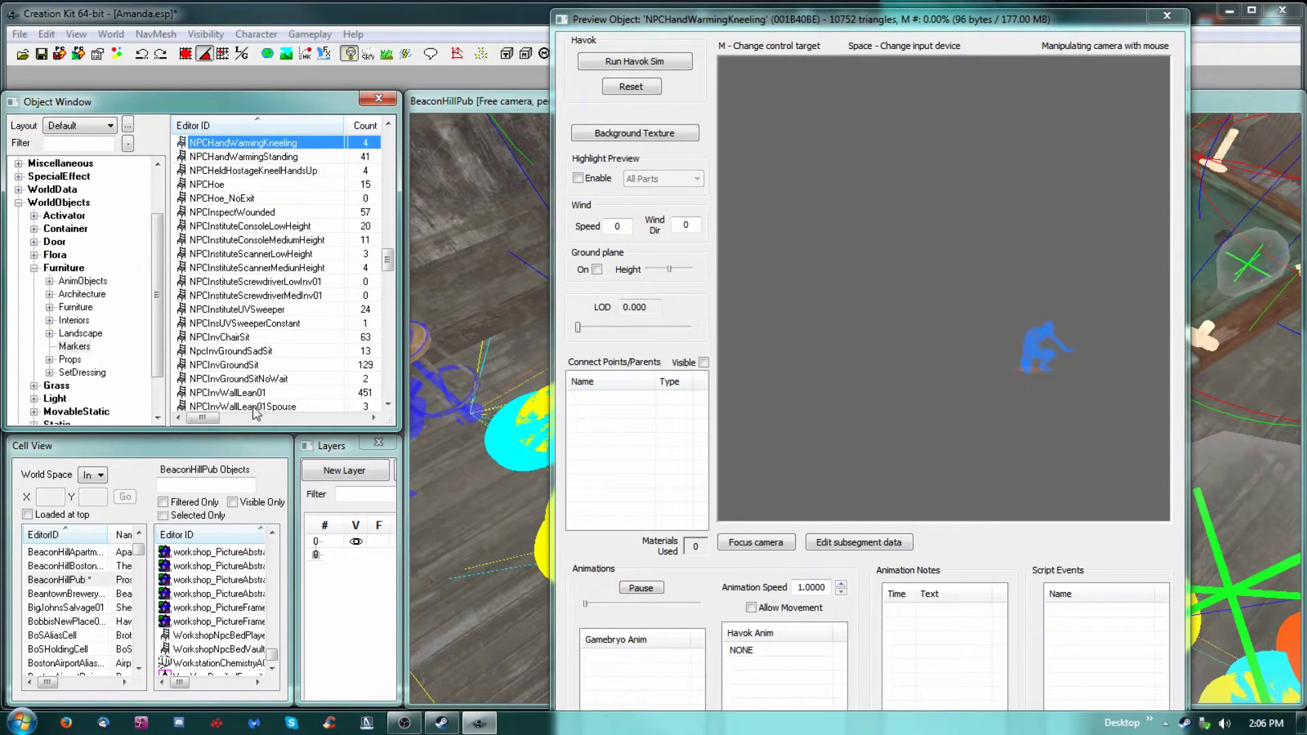
Step: Preview the hand-rail markers NPCHandRailD, NPCHandRailCHancock and NPCHandRailC, comparing them with NPCHandWarmingKneeling
scroll(256, 408, "up", 3)
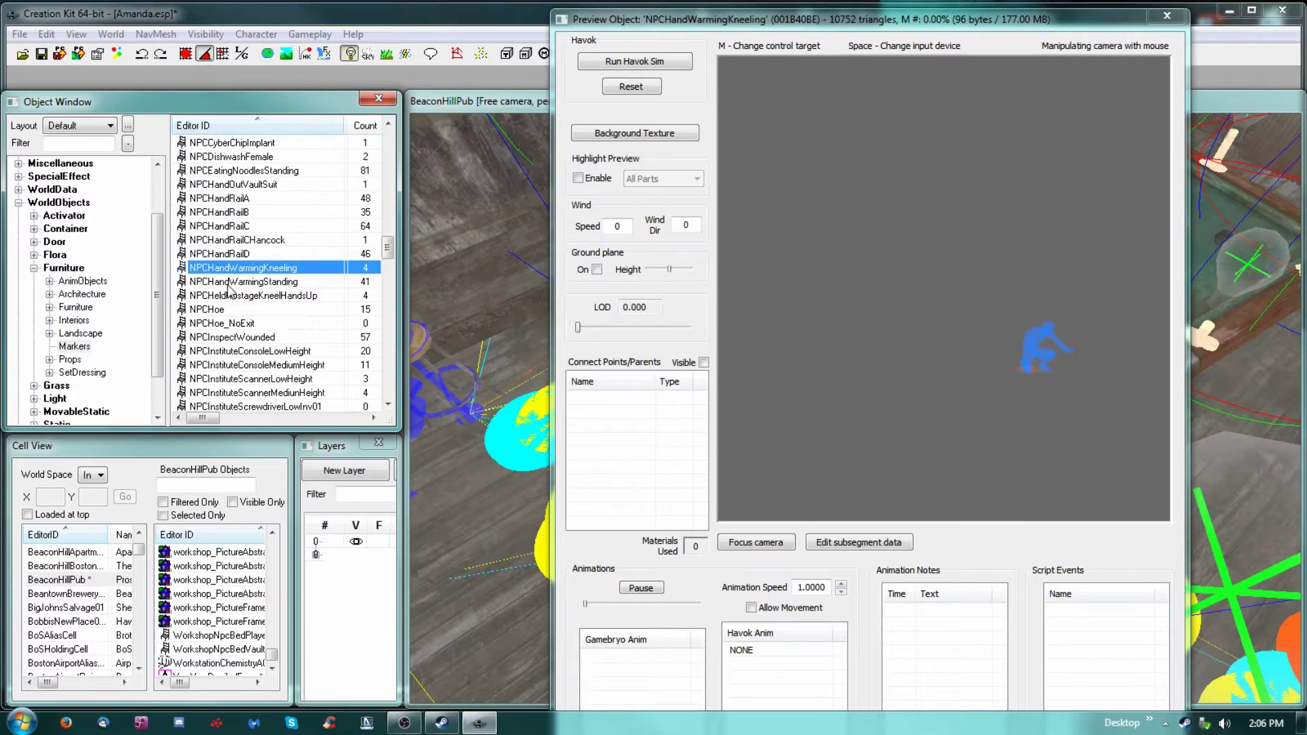
key("Up")
key("Up")
key("Down")
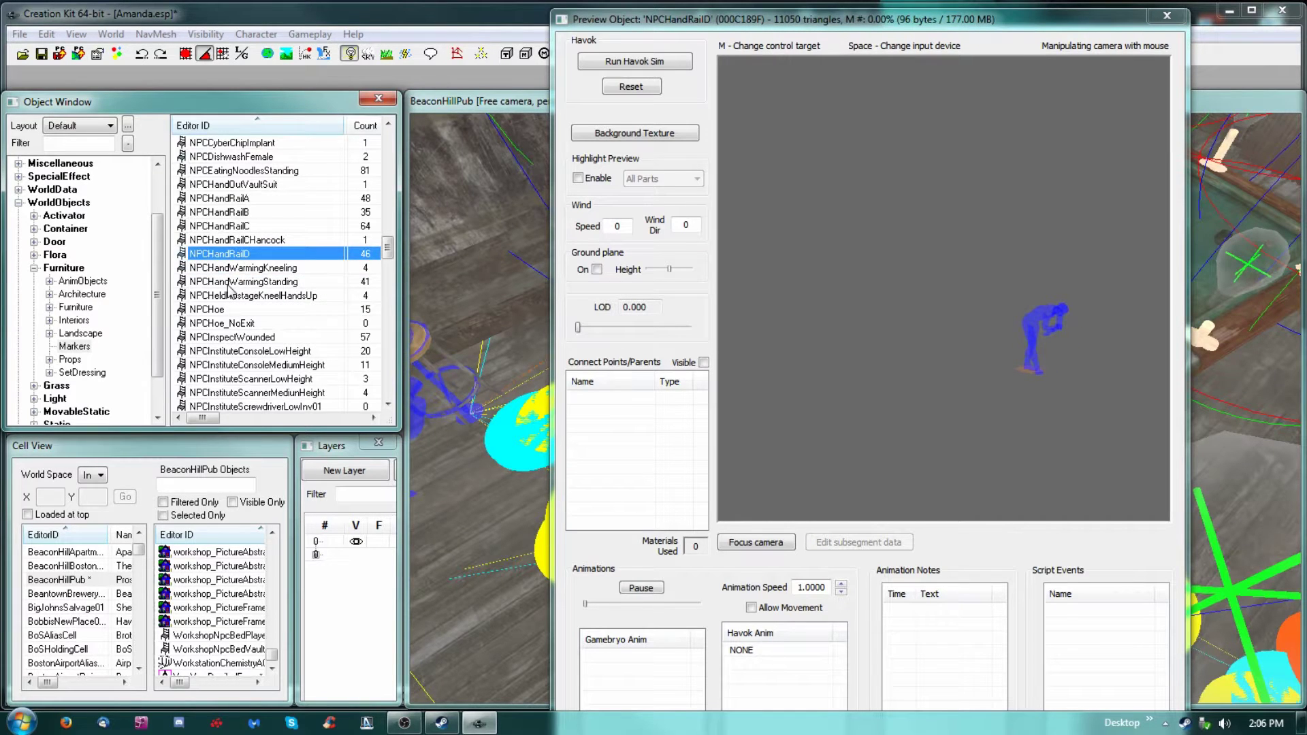
key("Down")
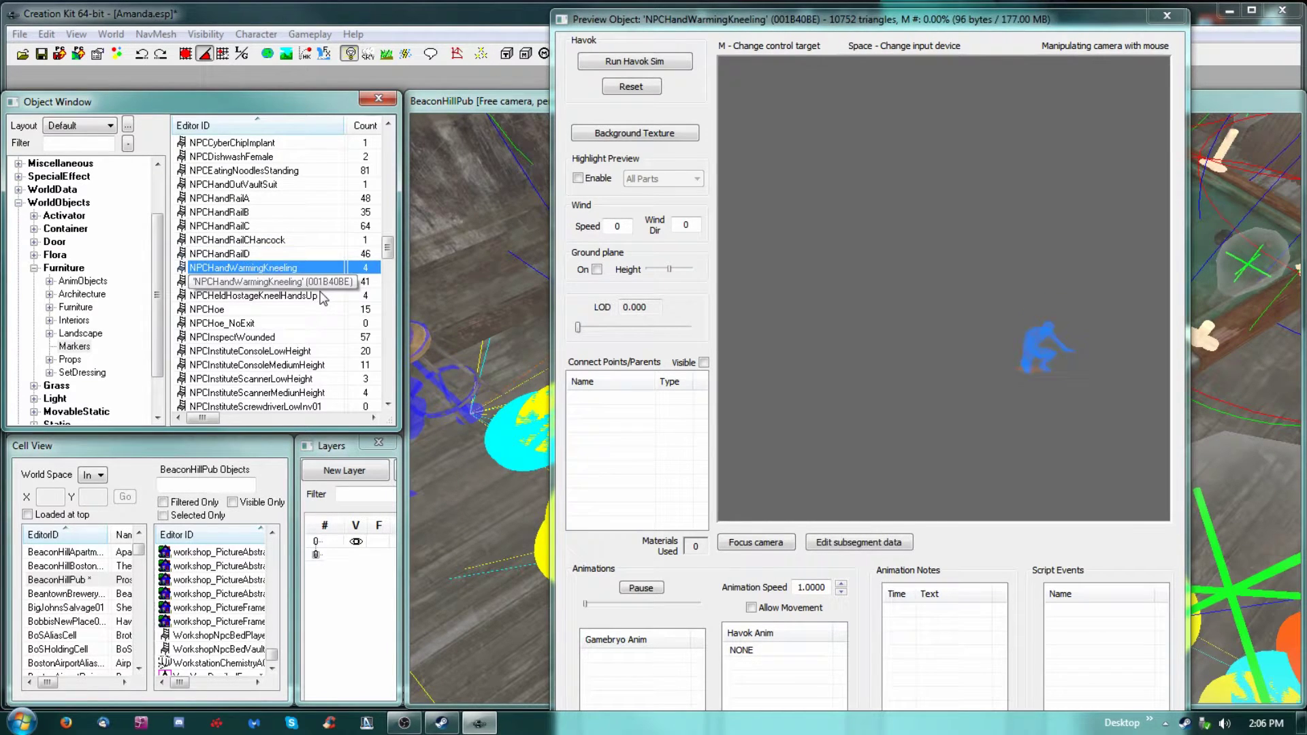
key("Up")
key("Up")
key("Up")
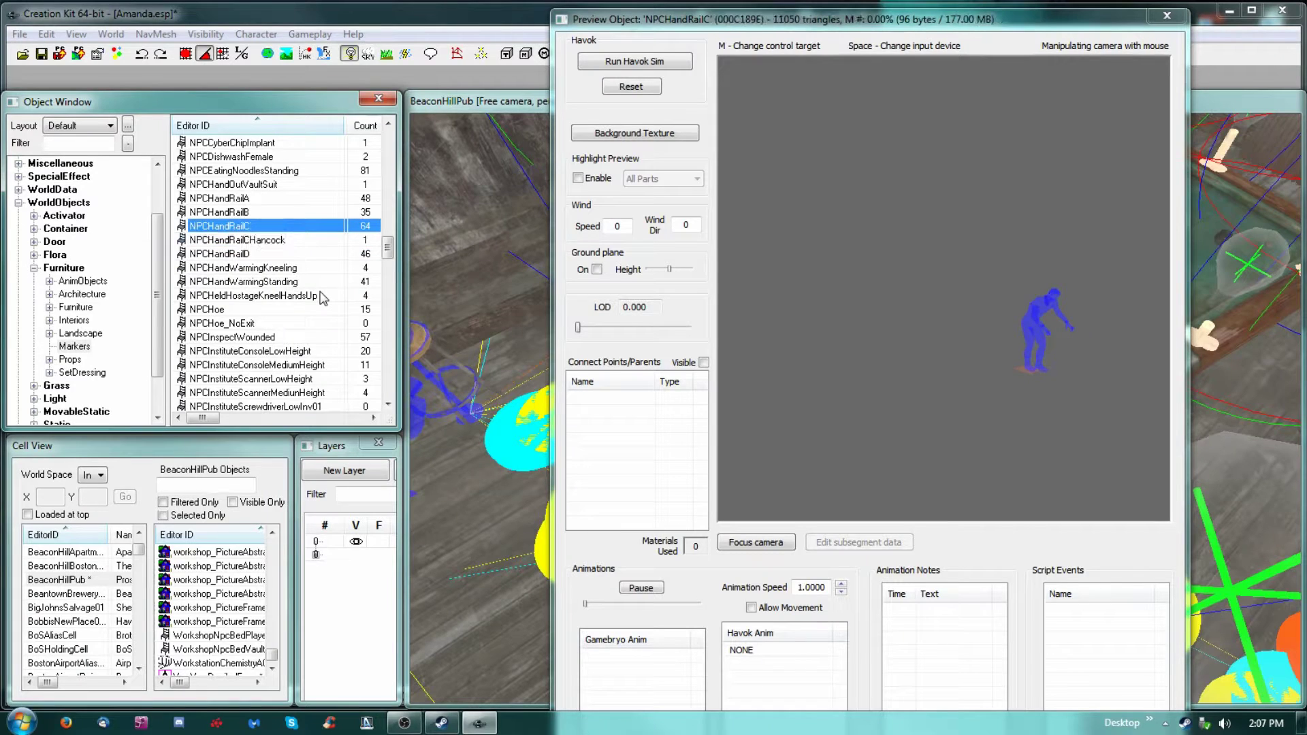
key("Up")
key("Down")
Step: Place an NPCHandRailC marker in the cell beside the pool table's long edge, with its hands reaching toward the rail
left_click_drag(228, 228, 499, 519)
left_click_drag(455, 468, 1169, 532)
middle_click_drag(1170, 532, 1228, 530, "shift")
scroll(1090, 477, "up", 5)
middle_click_drag(1039, 409, 1028, 403, "shift")
scroll(1028, 404, "down", 5)
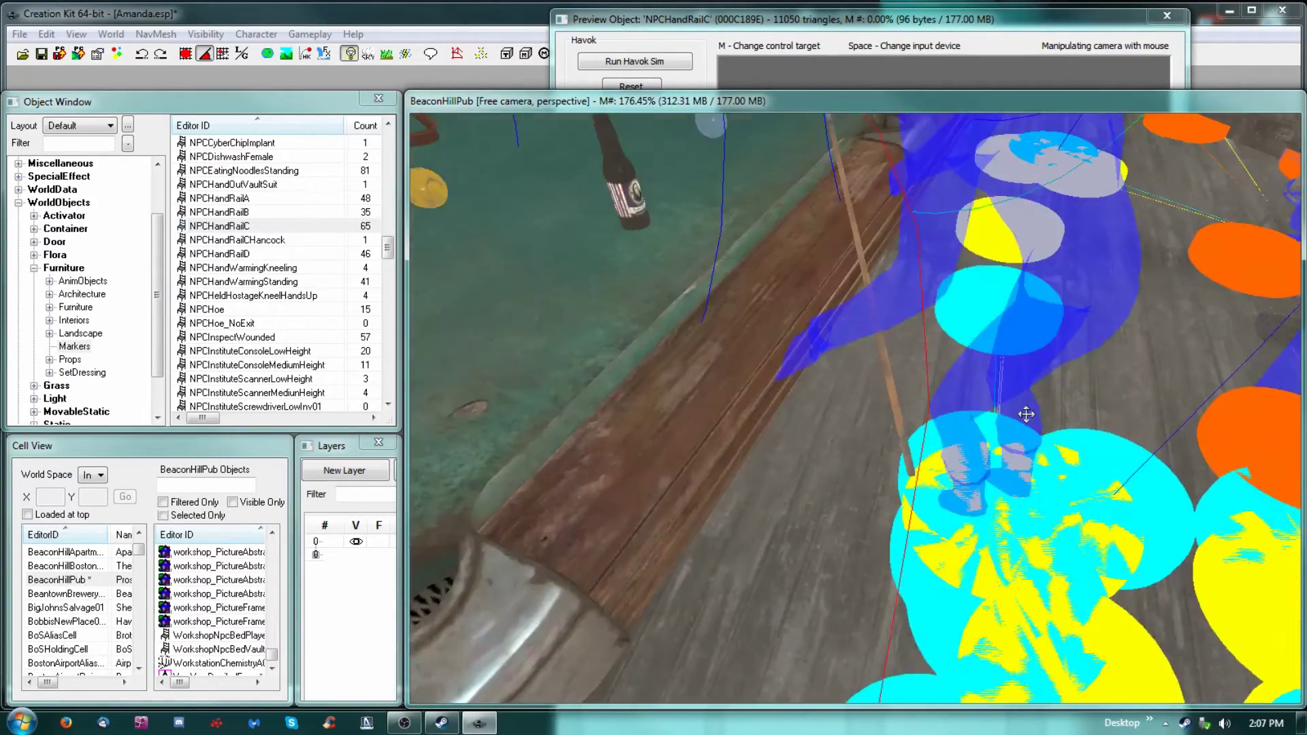
middle_click_drag(1044, 461, 1016, 467, "shift")
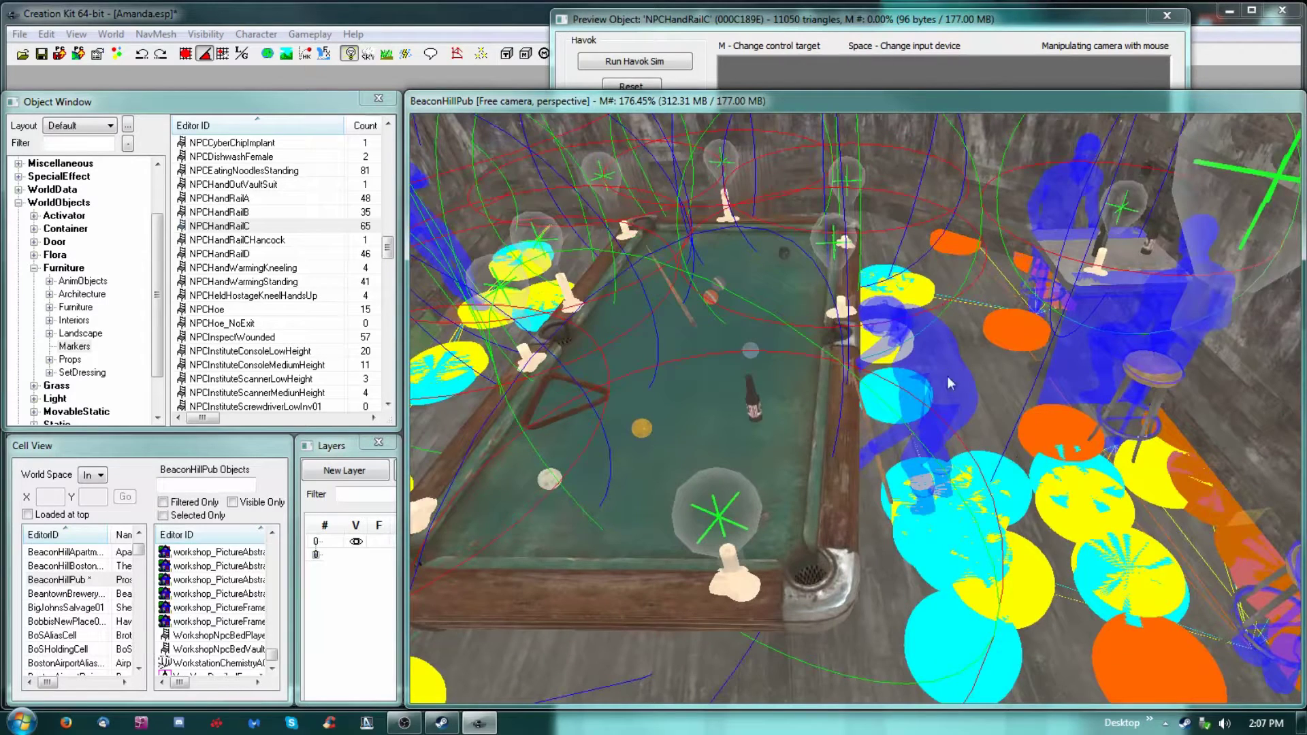
Step: Move the hand-rail marker along the pool table toward its near corner and rotate it with angle snapping off
mouse_move(930, 366)
left_mouse_down()
mouse_move(948, 406)
mouse_move(878, 395)
left_mouse_up()
mouse_move(877, 396)
middle_mouse_down()
mouse_move(826, 369)
mouse_move(845, 405)
middle_mouse_up()
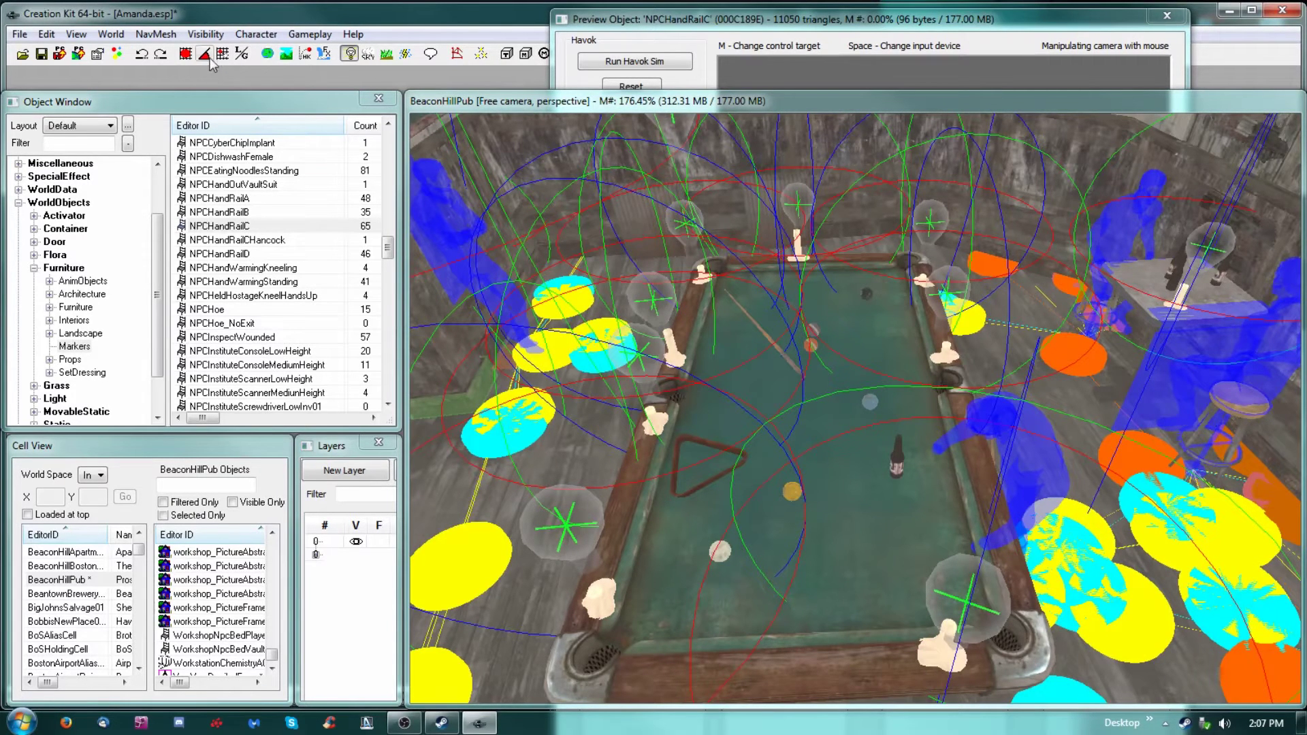
left_click(1027, 450)
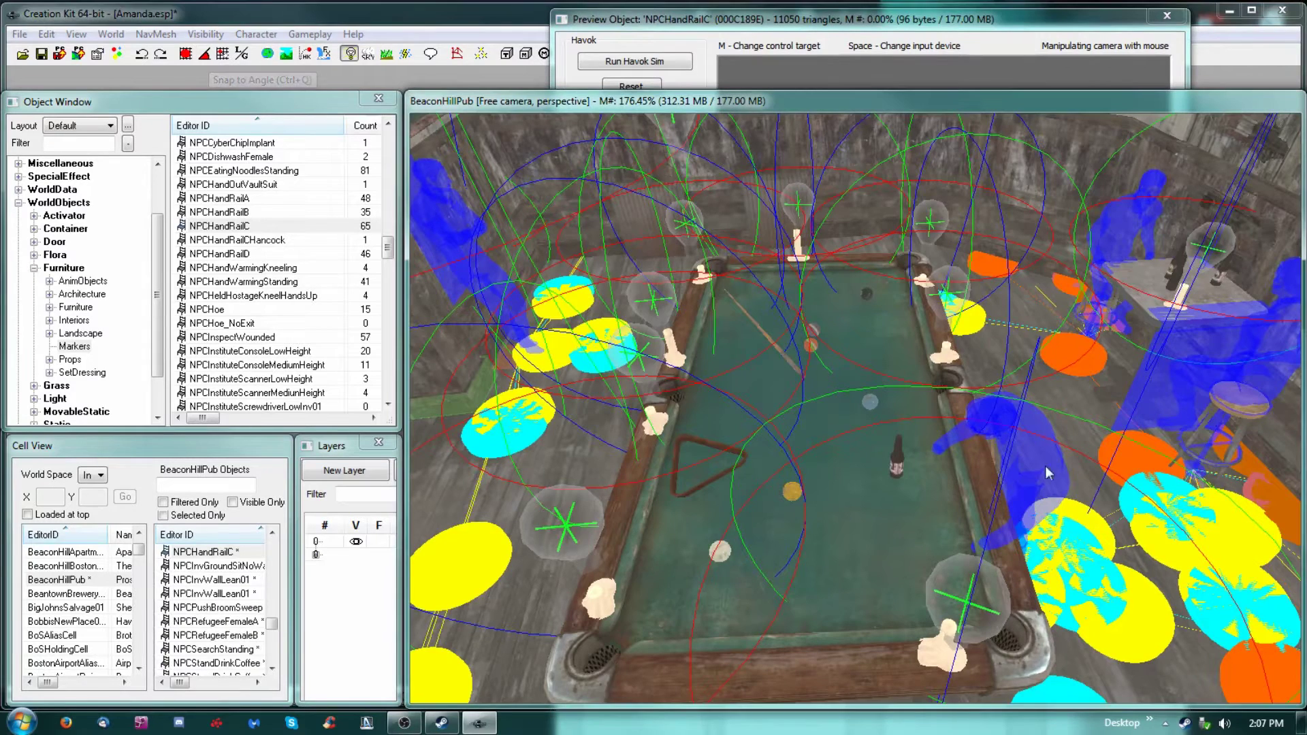
left_click(1046, 490)
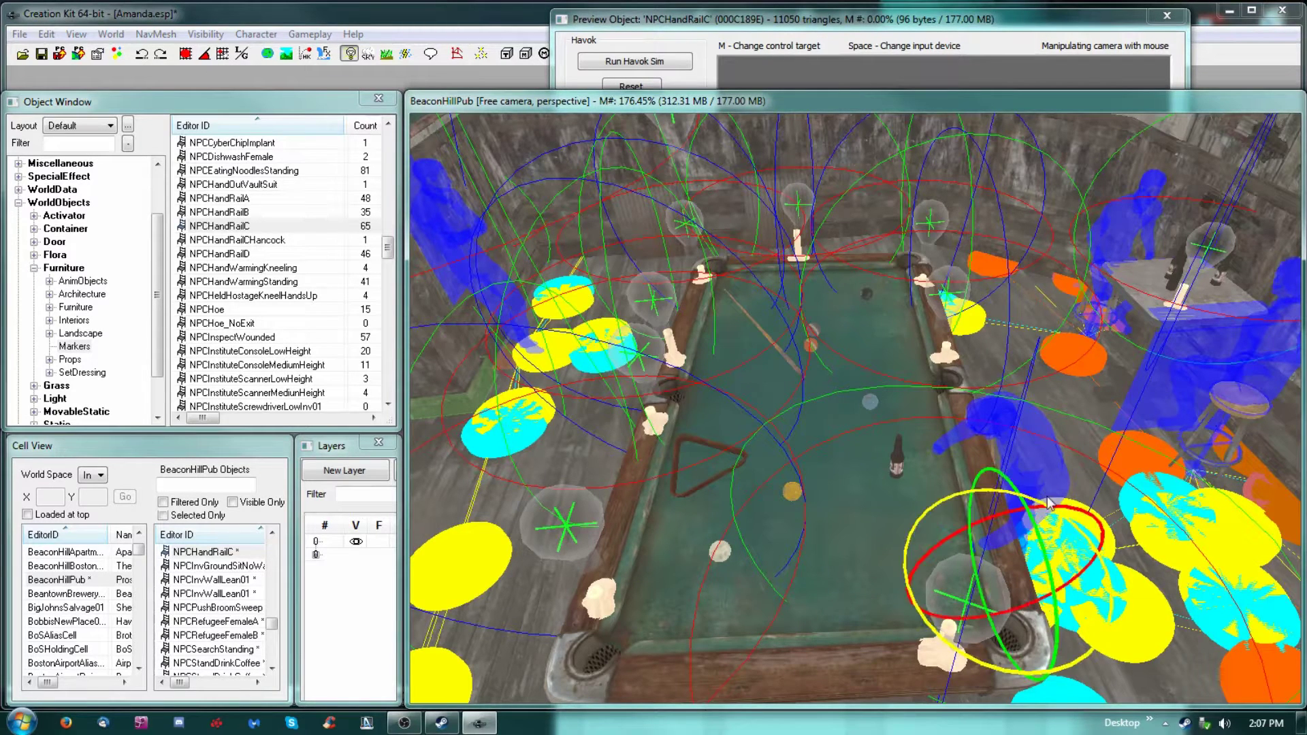
right_click_drag(1042, 472, 1062, 472)
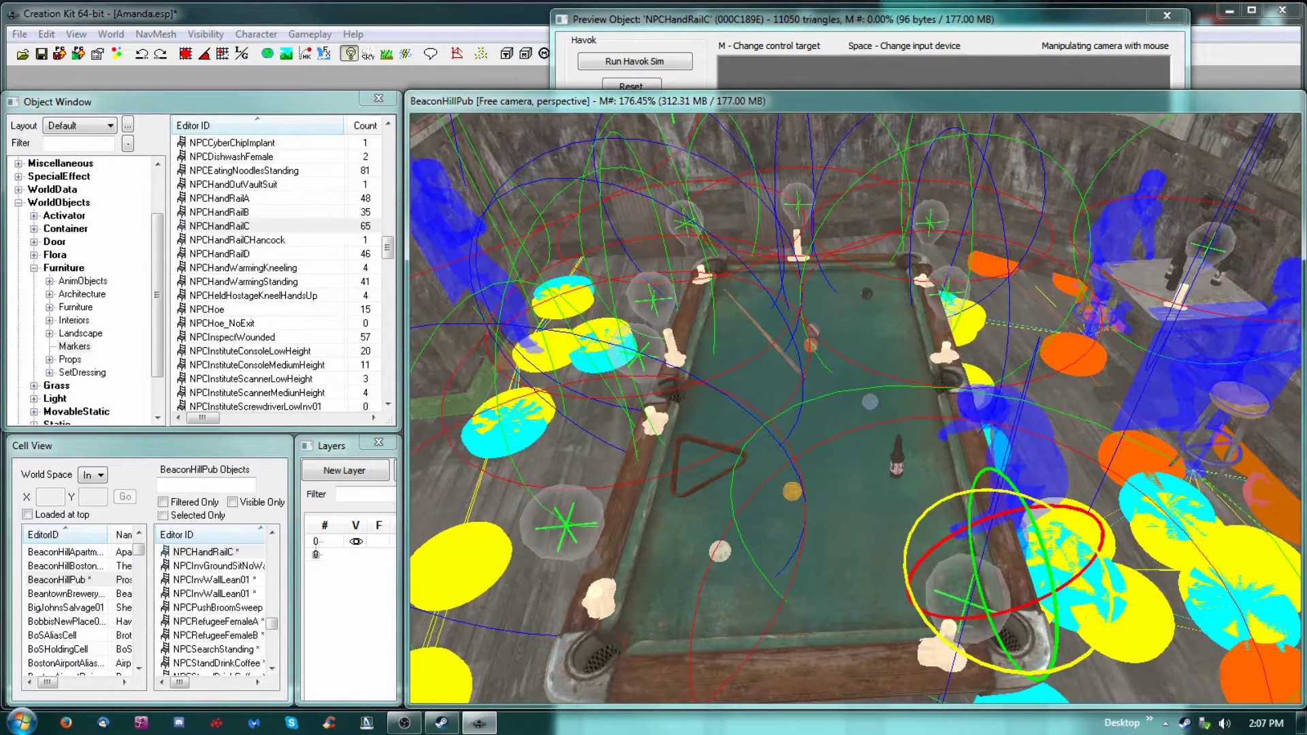
Step: Examine the furniture markers around the pool table, the pub's tables and the wall near the red door
mouse_move(1044, 466)
middle_mouse_down("shift")
mouse_move(1090, 434)
mouse_move(1027, 436)
middle_mouse_up("shift")
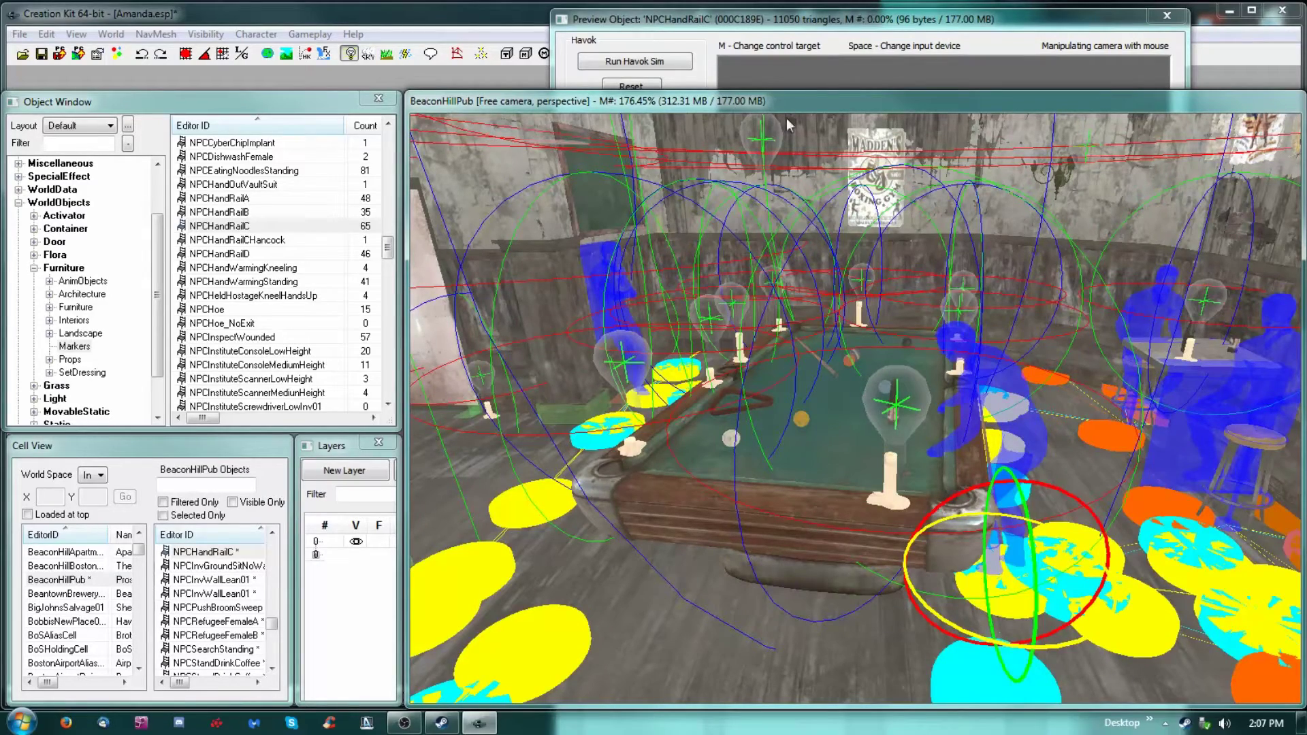
scroll(843, 358, "down", 3)
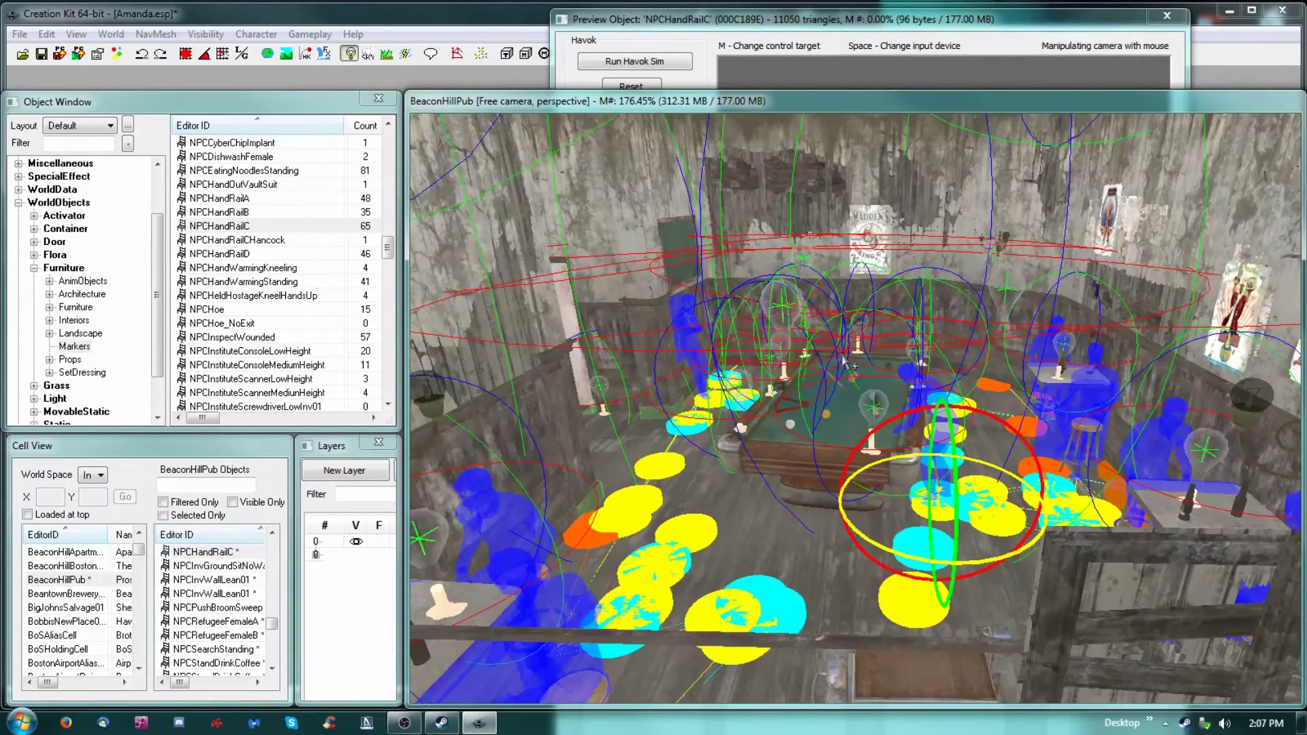
mouse_move(843, 356)
middle_mouse_down("shift")
mouse_move(842, 425)
mouse_move(886, 386)
mouse_move(854, 401)
mouse_move(847, 429)
mouse_move(803, 374)
mouse_move(851, 333)
mouse_move(888, 324)
mouse_move(870, 343)
mouse_move(912, 337)
mouse_move(864, 359)
middle_mouse_up("shift")
scroll(765, 344, "up", 3)
scroll(887, 324, "down", 3)
scroll(808, 326, "up", 2)
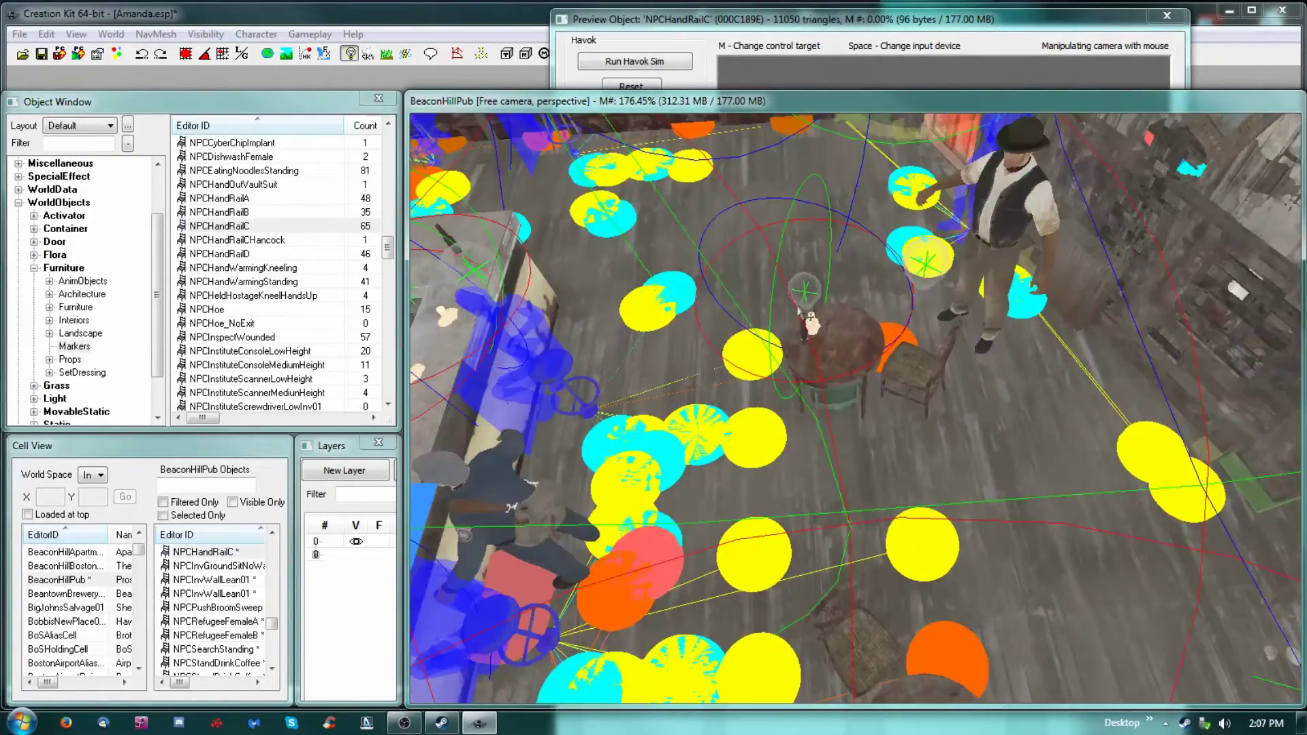
mouse_move(810, 316)
middle_mouse_down("shift")
mouse_move(790, 277)
mouse_move(789, 303)
middle_mouse_up("shift")
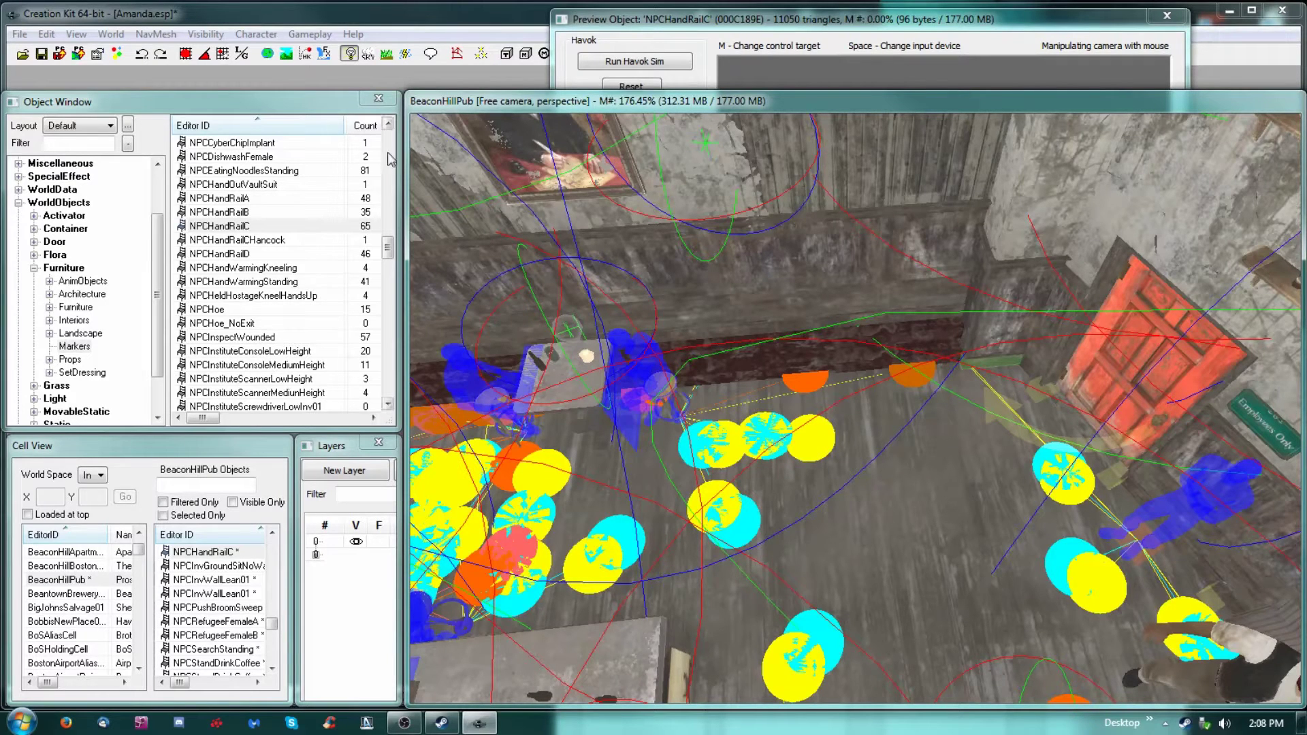
Step: Display the IdleMarker objects from the Miscellaneous category in the Object Window
left_click(17, 203)
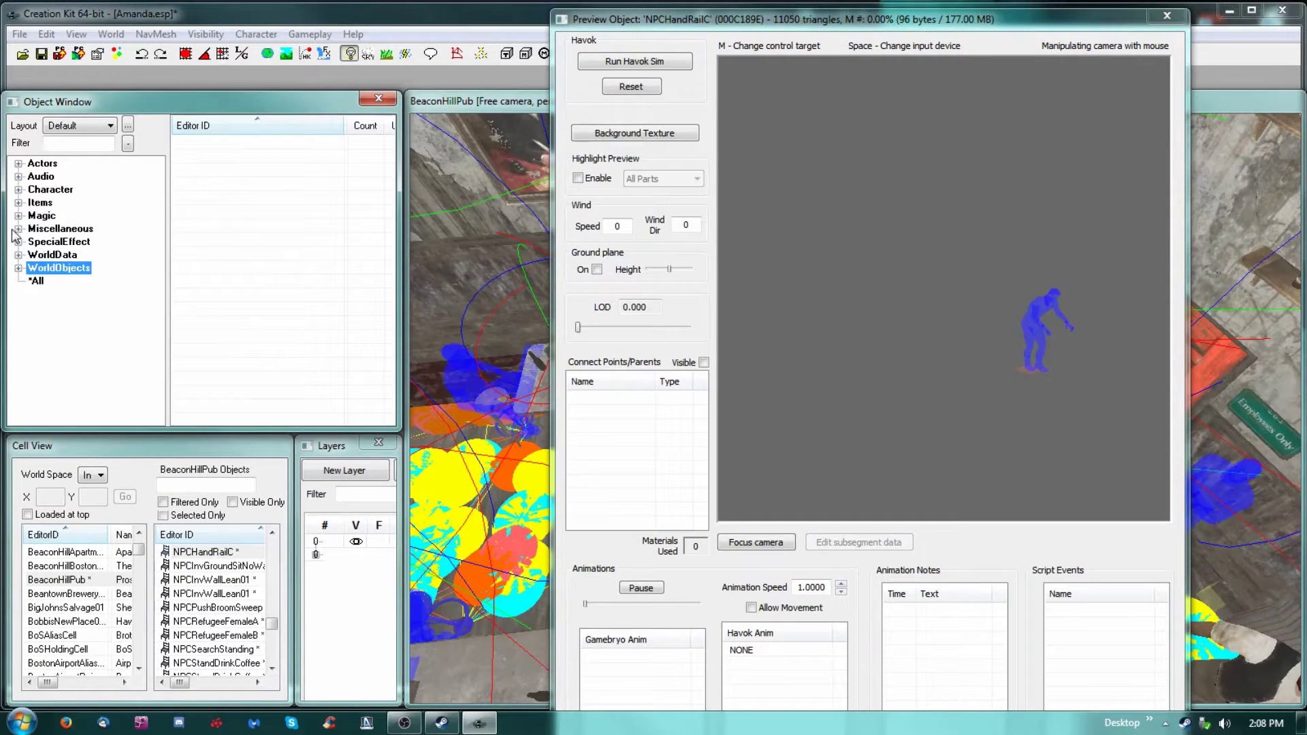
left_click(19, 230)
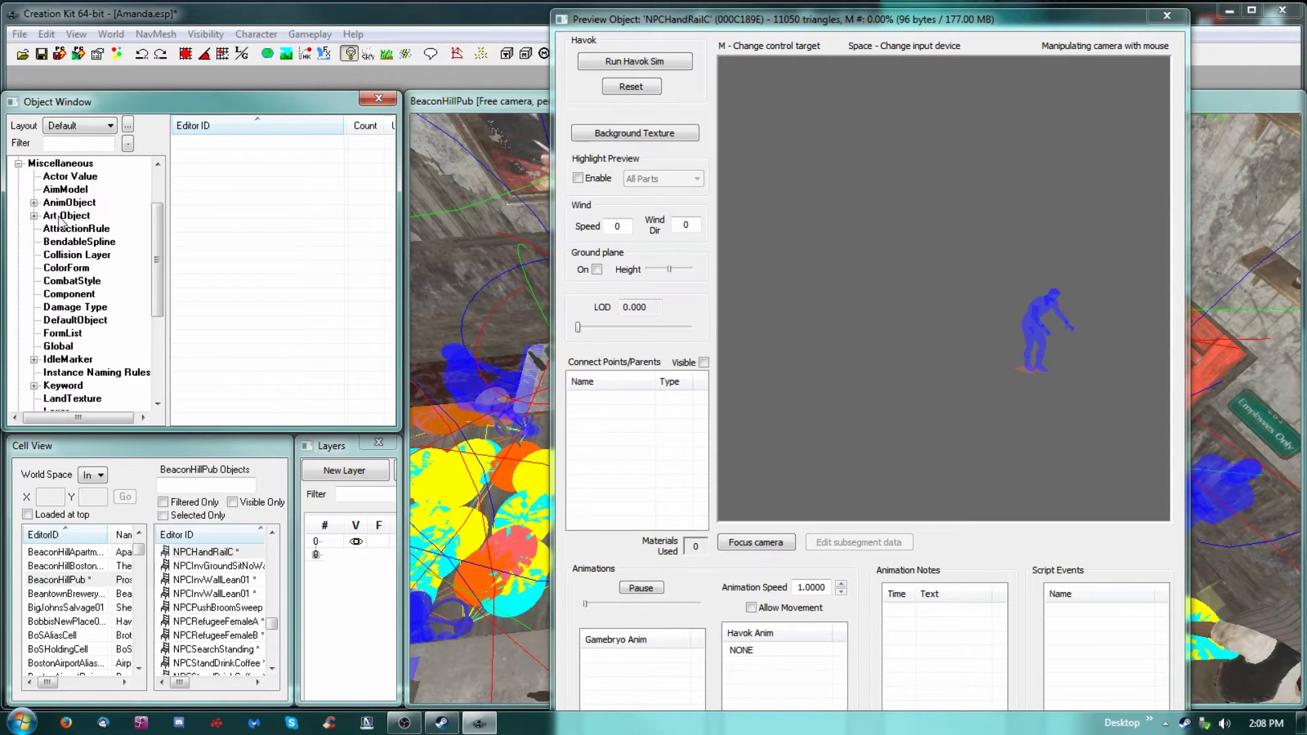
left_click(47, 166)
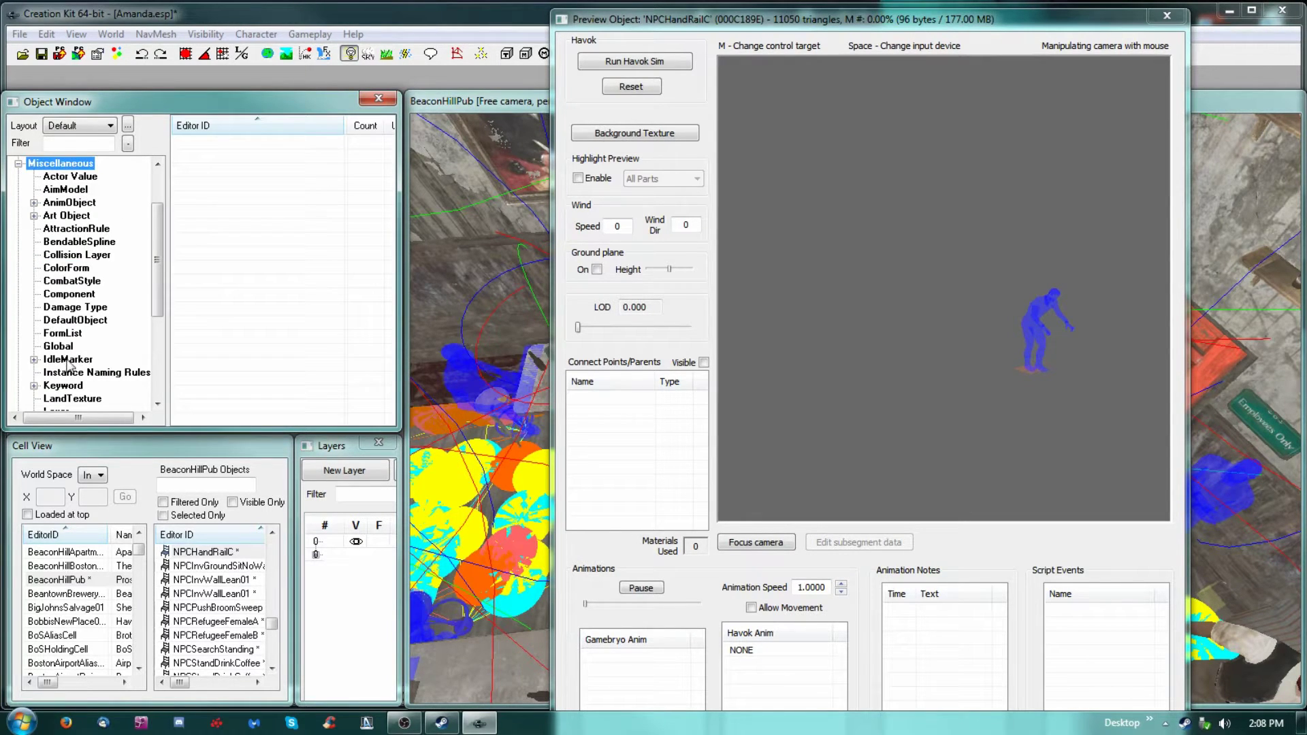
scroll(151, 247, "up", 2)
scroll(151, 246, "down", 3)
left_click(67, 307)
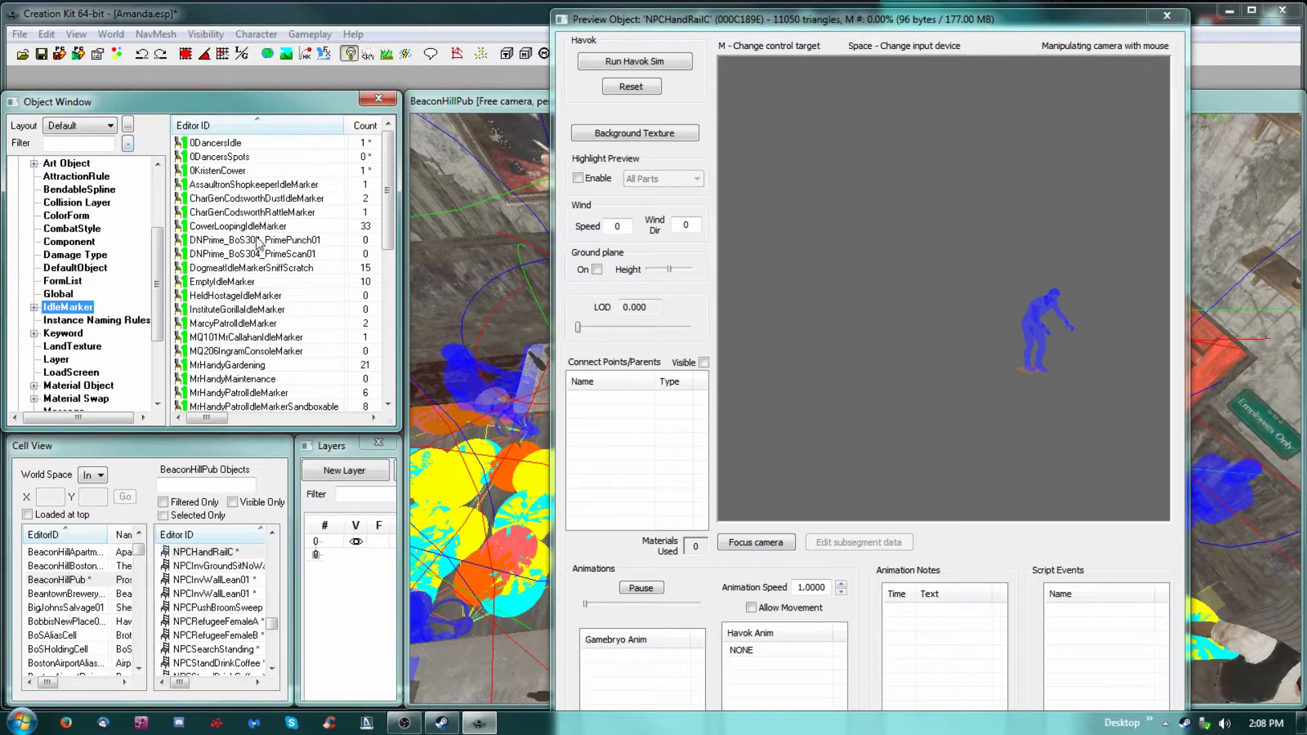
Step: Duplicate the EmptyIdleMarker object
left_click(228, 282)
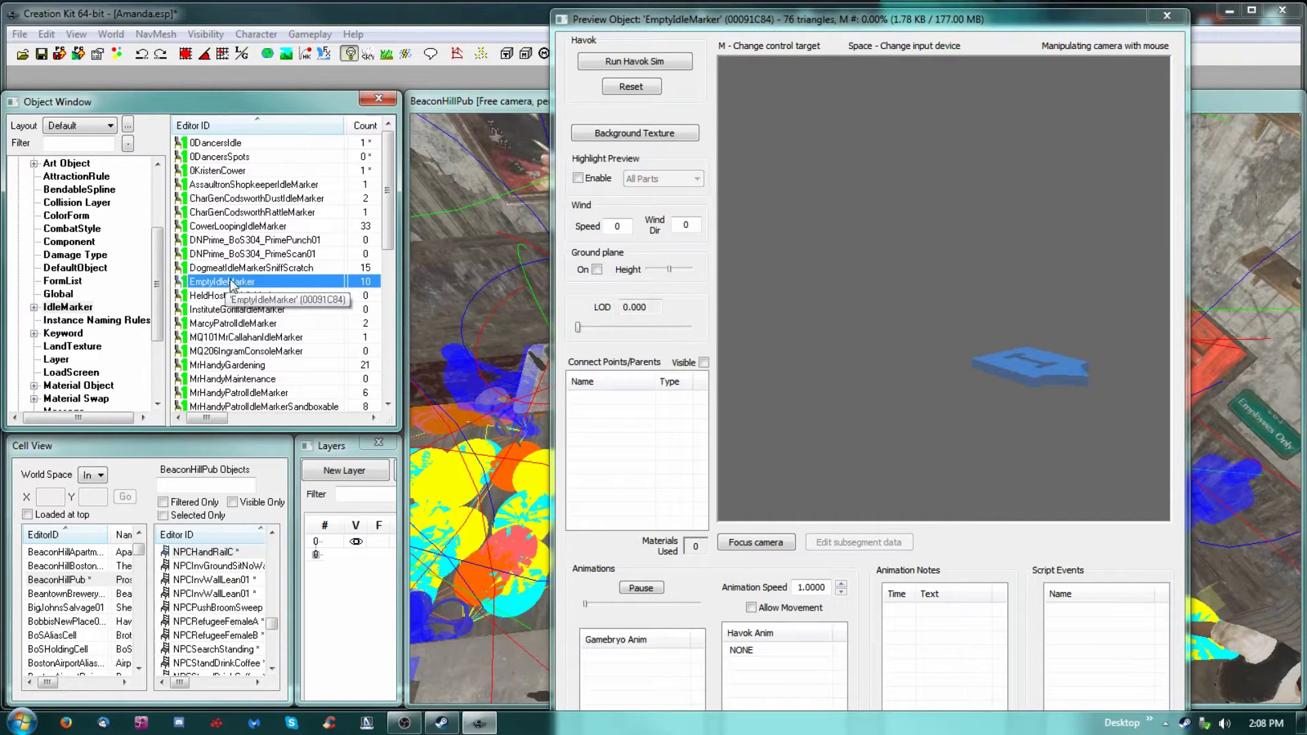
right_click(231, 283)
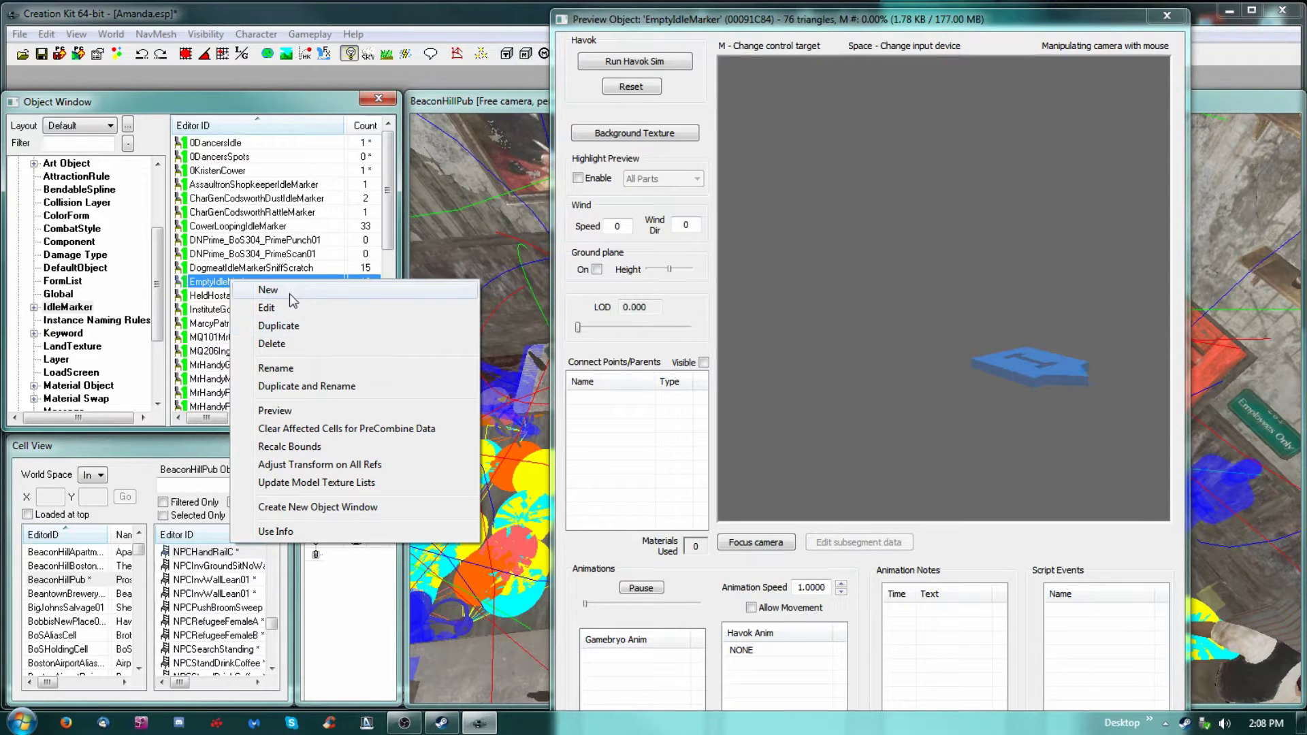
left_click(286, 326)
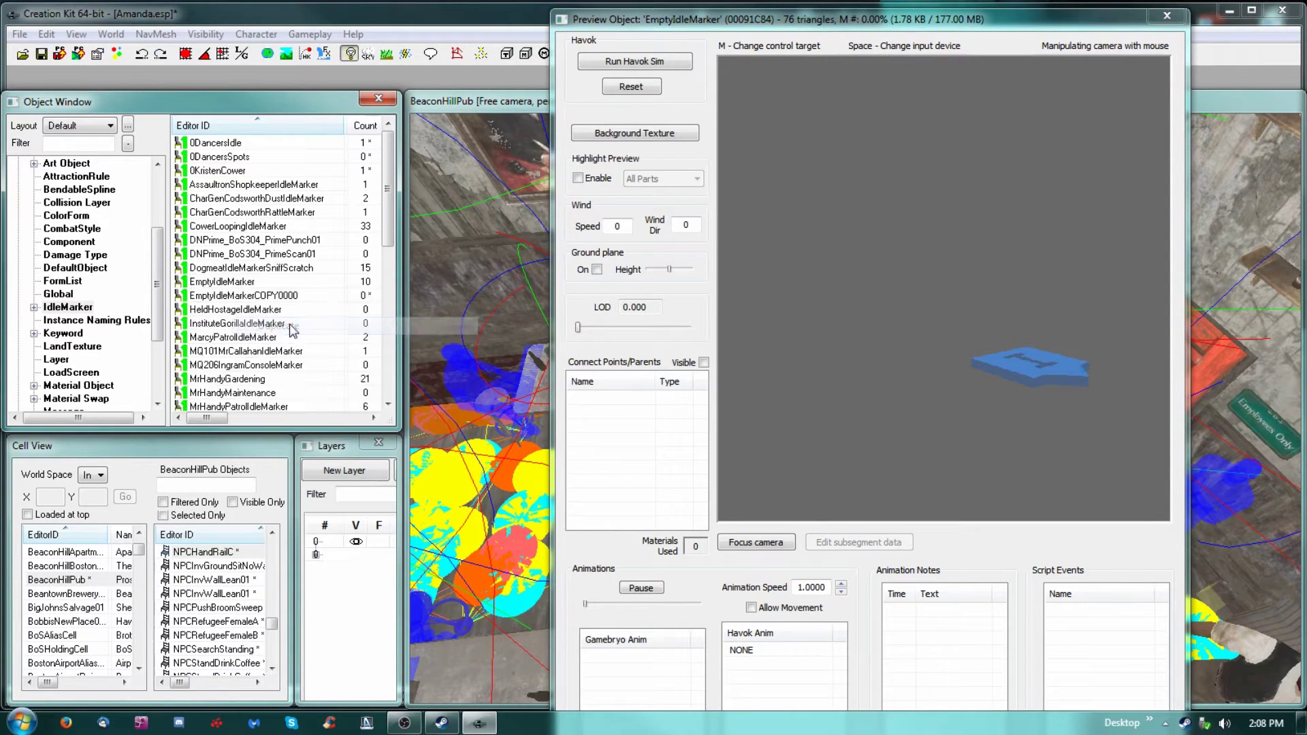
Step: Rename the duplicated idle marker as CliffIdleMarker without creating a new object
left_click(263, 297)
left_click(240, 297)
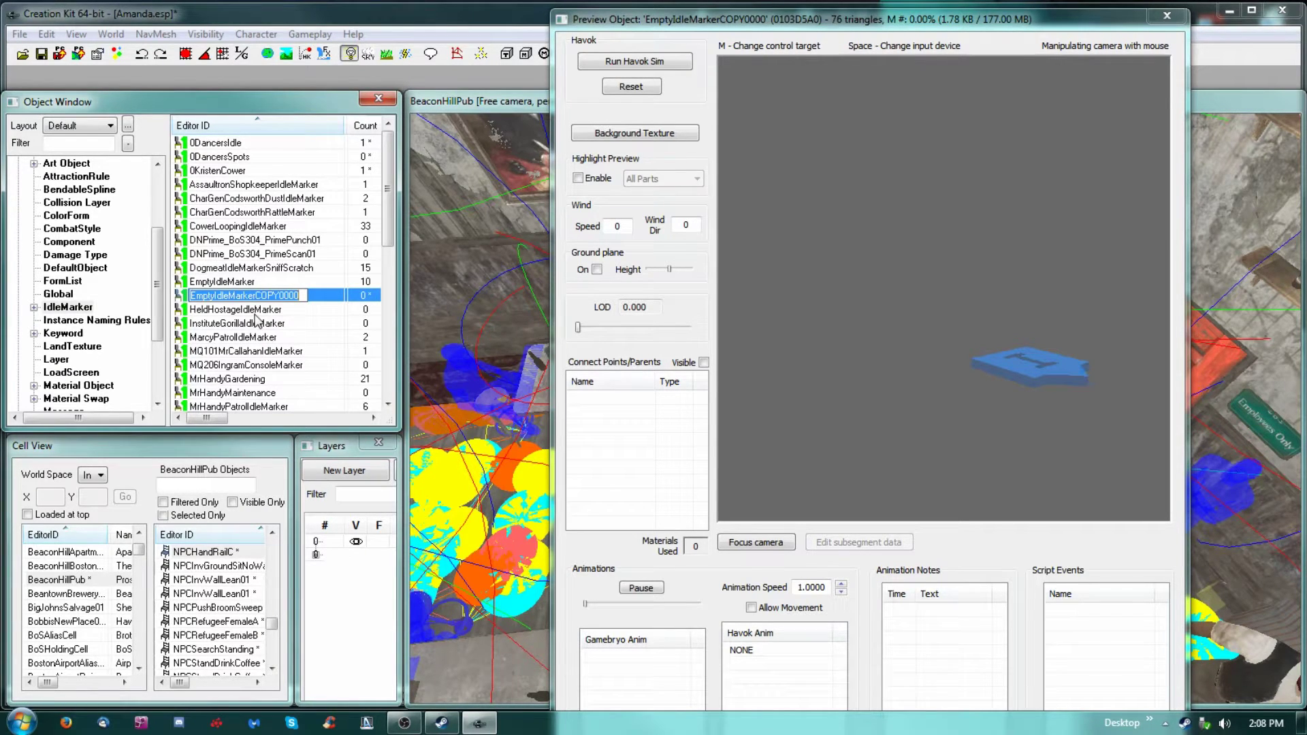
left_click_drag(298, 296, 274, 287)
key("BackSpace")
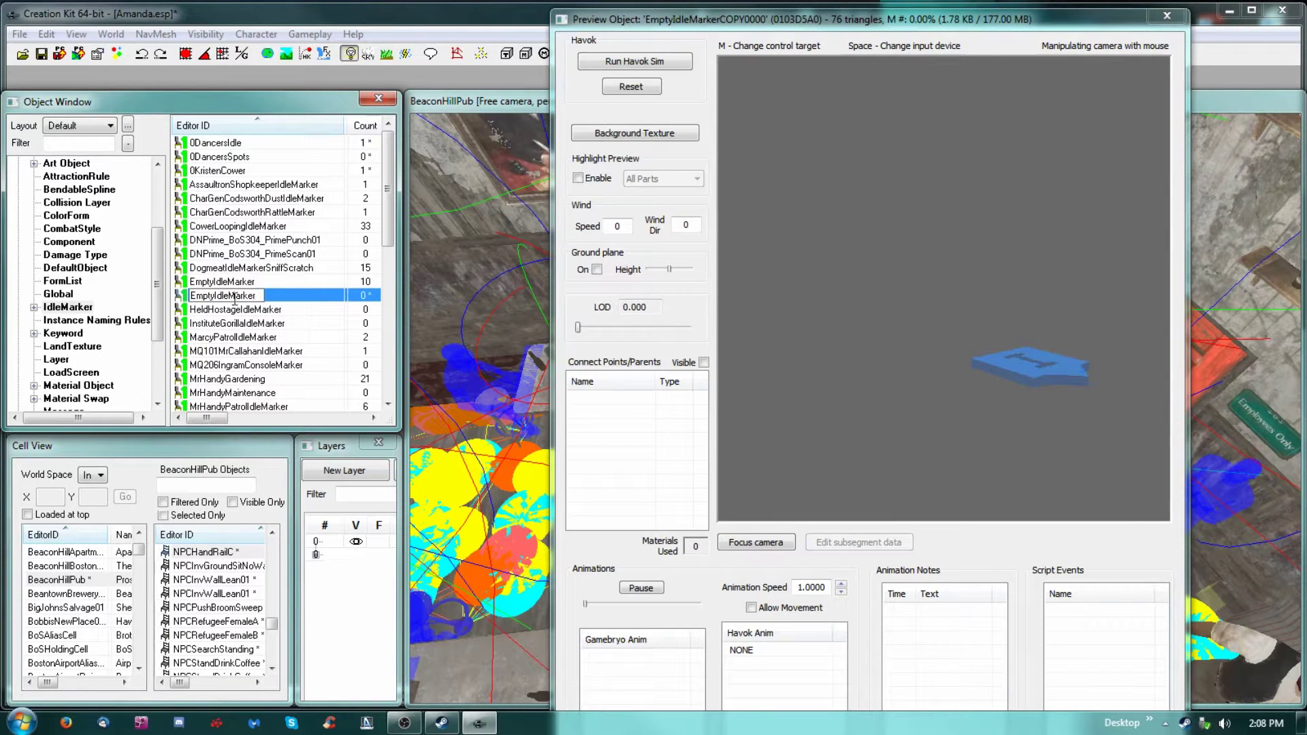
left_click_drag(213, 295, 47, 274)
type("Cliff")
key("Return")
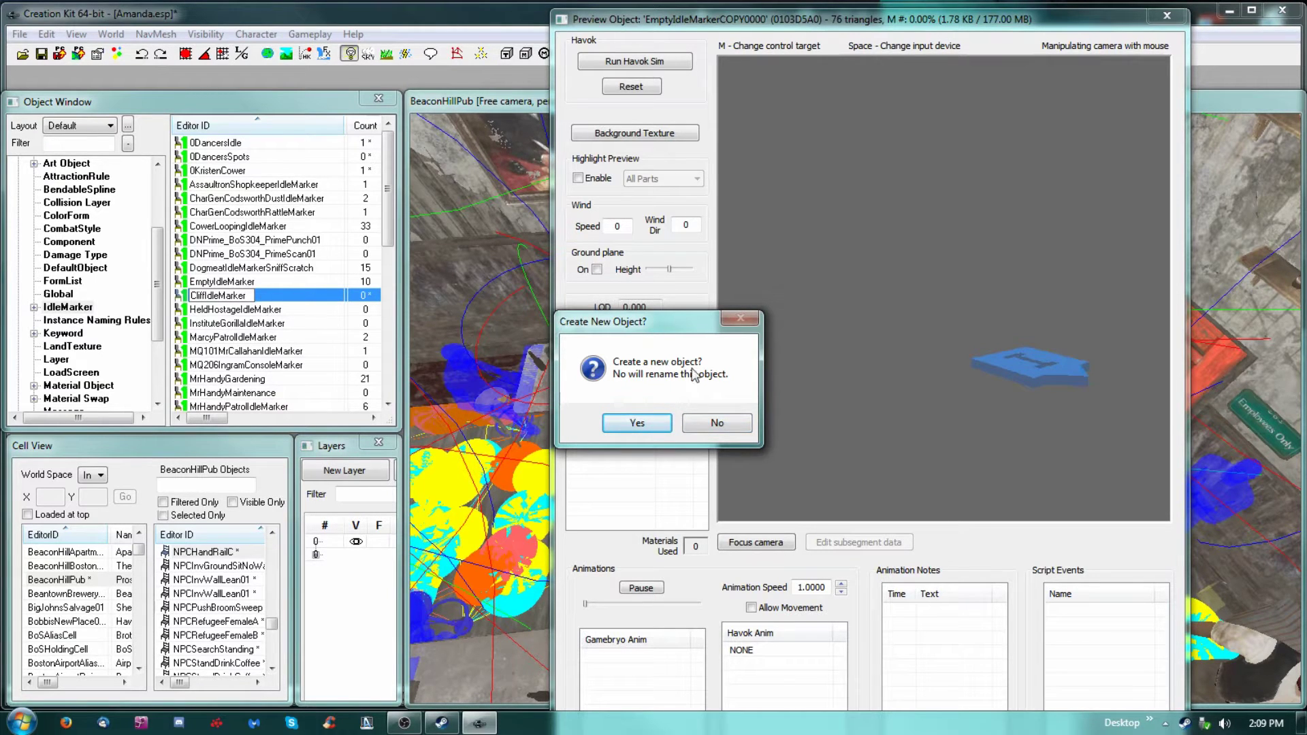
left_click(724, 429)
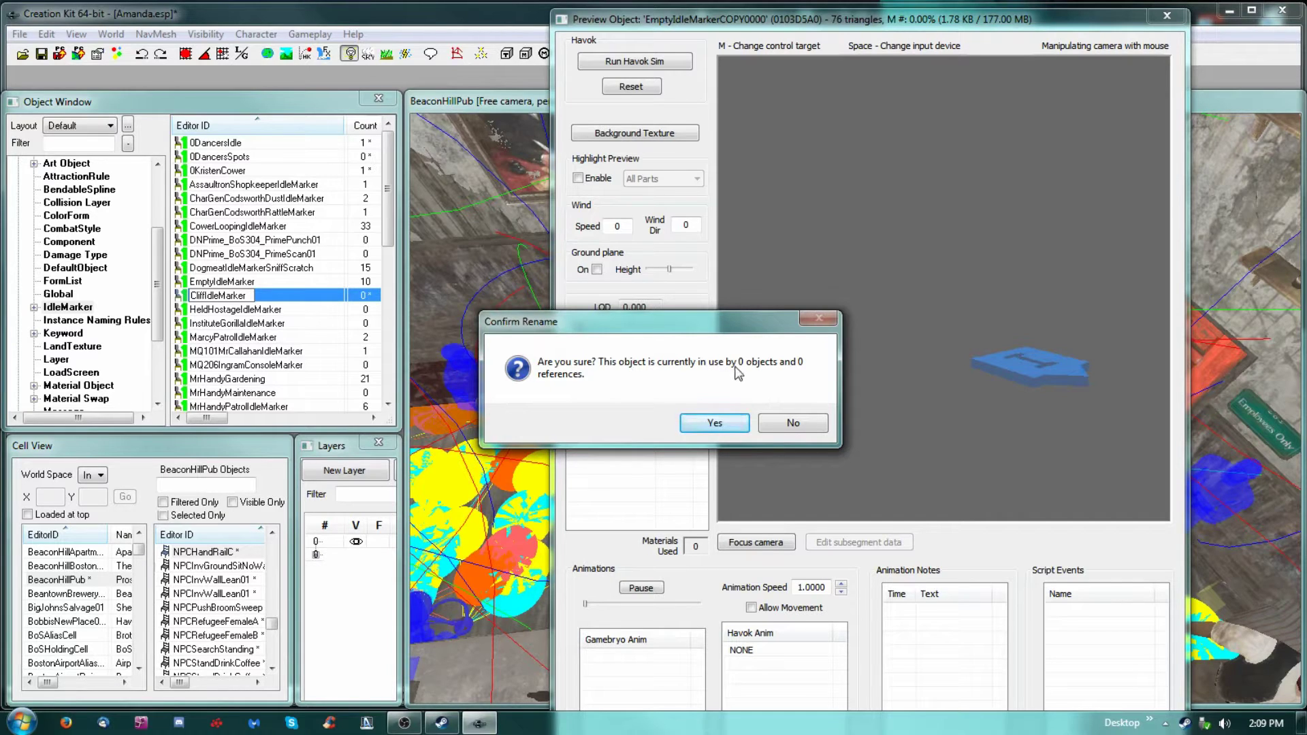
left_click(715, 424)
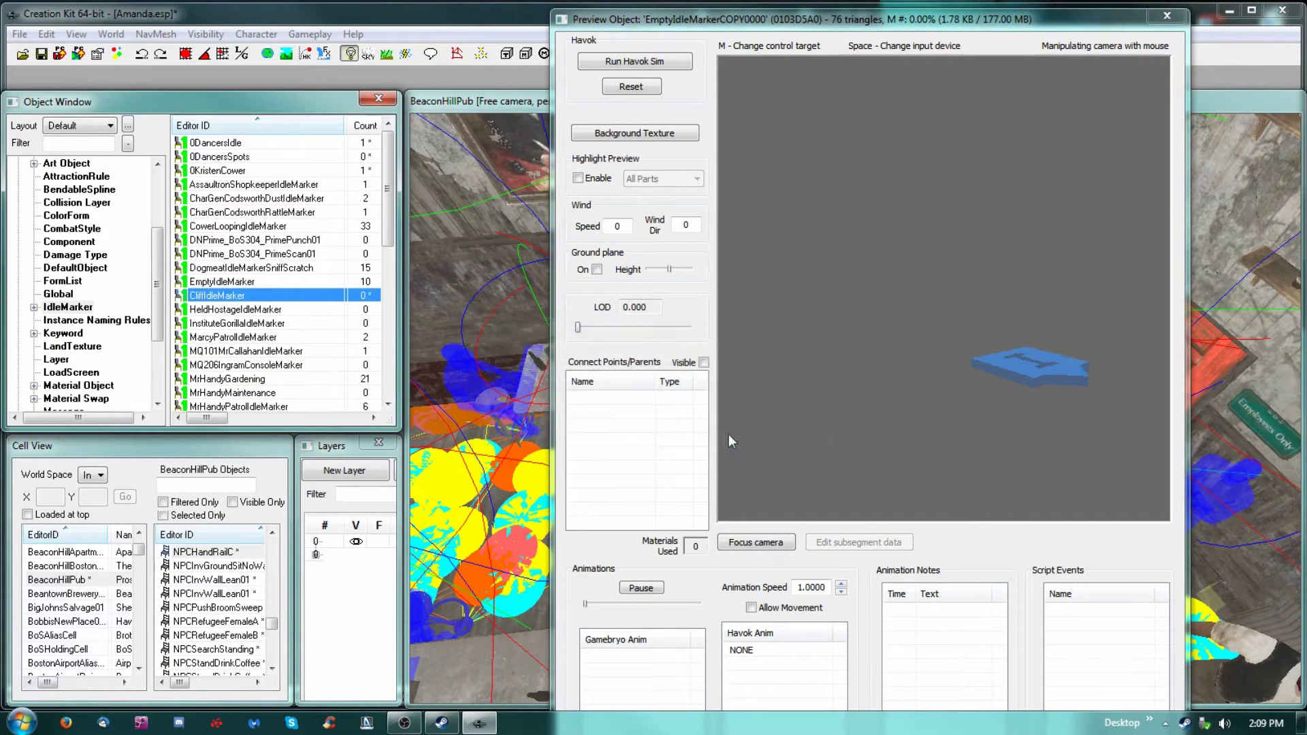
Step: Prefix the renamed idle marker's ID with 0 so it reads 0CliffIdleMarker, keeping it the same object
left_click(199, 298)
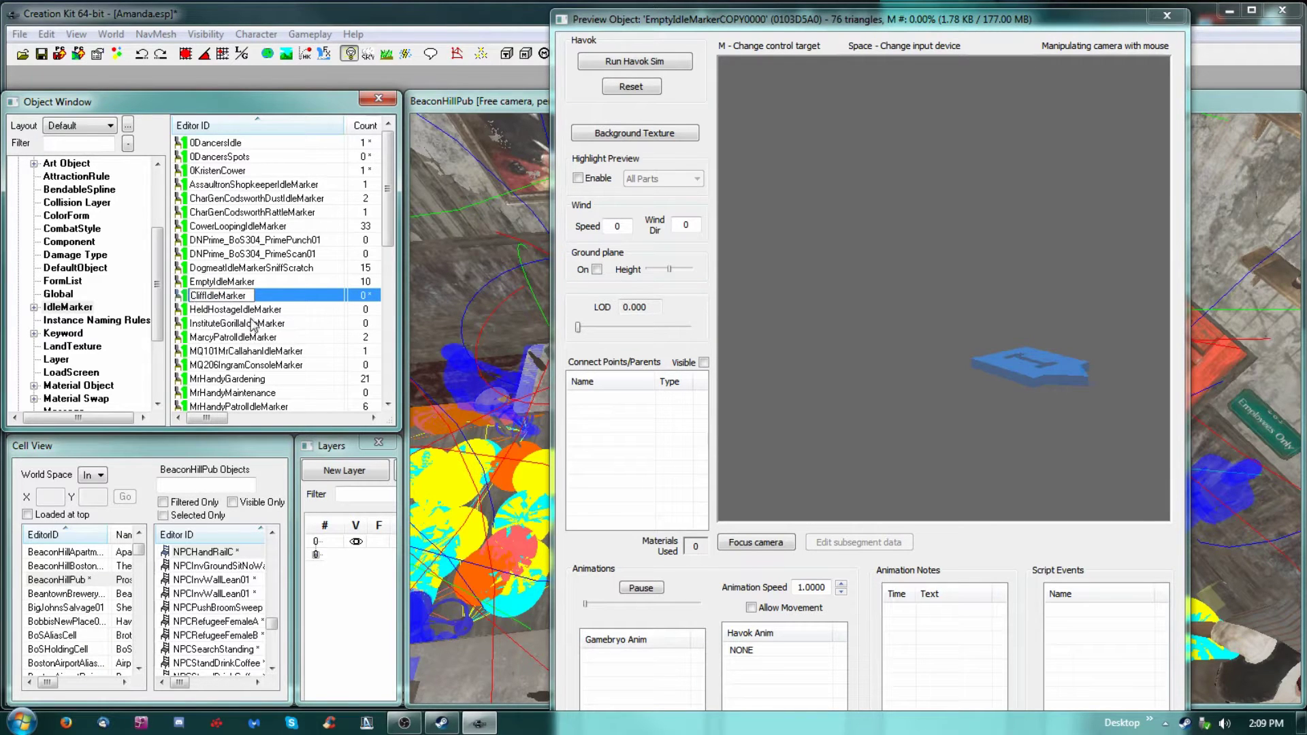
type("0")
key("Return")
left_click(729, 425)
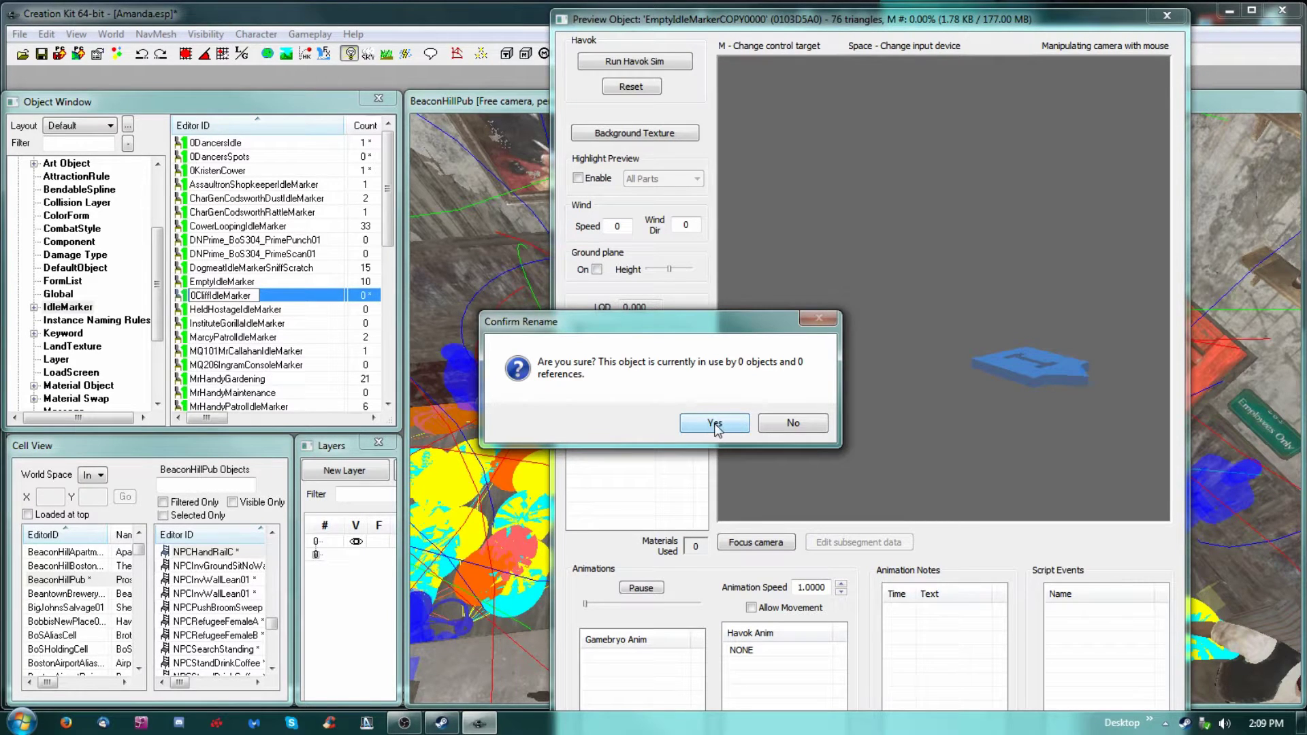
left_click(714, 425)
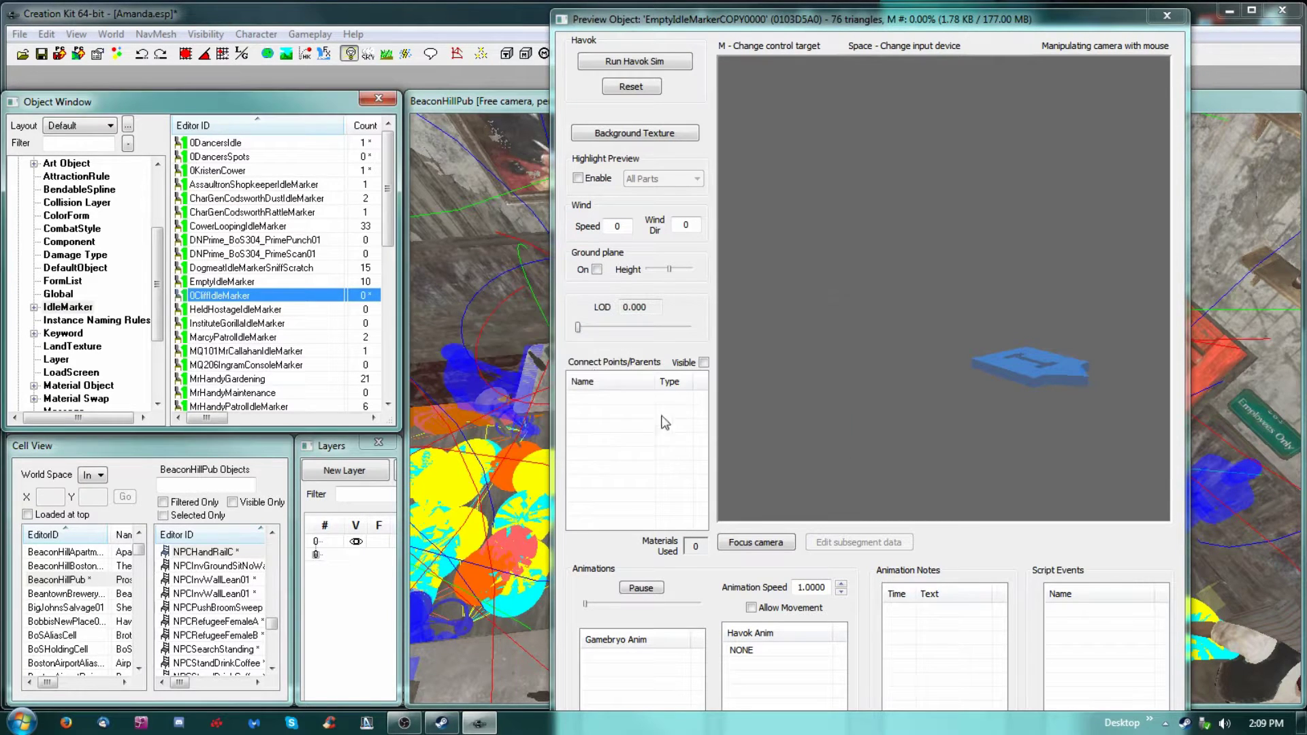
Step: Close the idle marker preview and delete the NPC stool at the near corner of the bar
left_click(1167, 15)
middle_click_drag(872, 394, 898, 354)
scroll(902, 352, "down", 3)
scroll(910, 351, "down", 10)
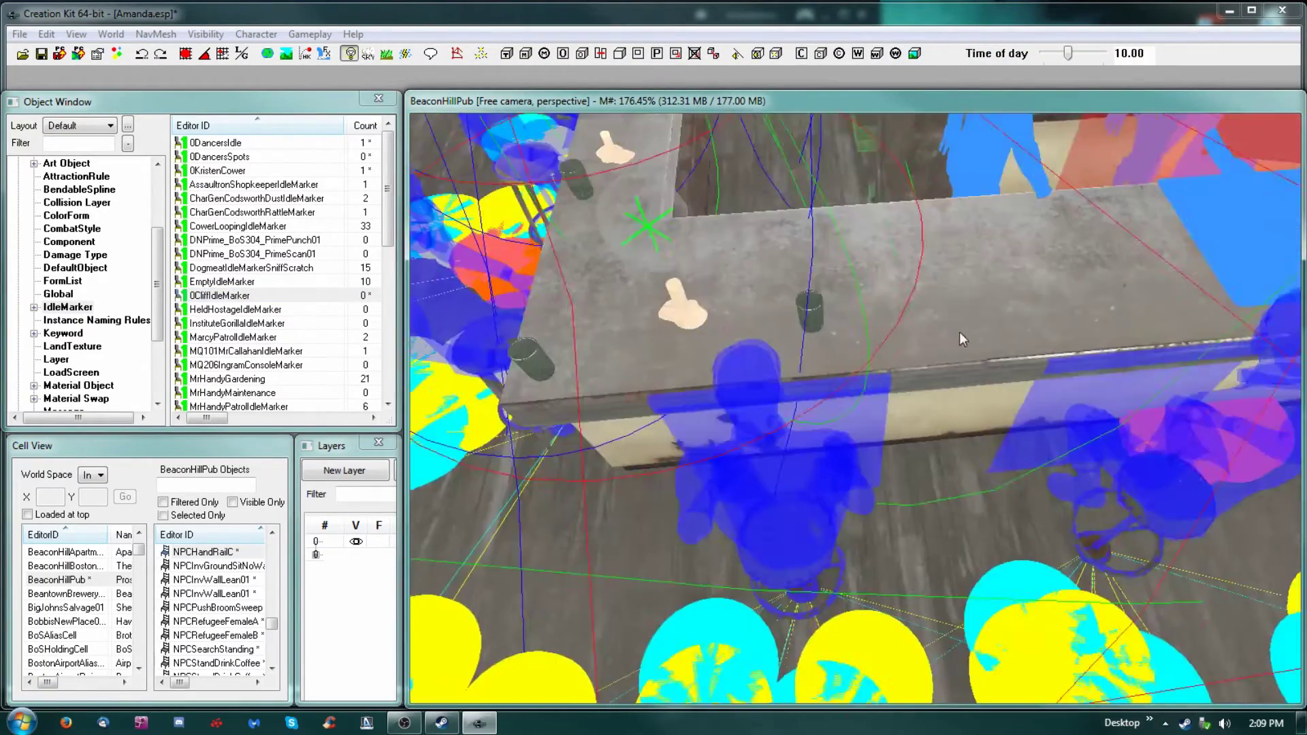
mouse_move(960, 333)
middle_mouse_down("shift")
mouse_move(885, 341)
mouse_move(967, 350)
mouse_move(1006, 377)
mouse_move(1011, 404)
mouse_move(988, 393)
mouse_move(925, 403)
mouse_move(938, 465)
mouse_move(990, 440)
mouse_move(1022, 453)
mouse_move(1007, 449)
middle_mouse_up("shift")
scroll(1006, 377, "down", 3)
middle_click_drag(897, 376, 908, 388, "shift")
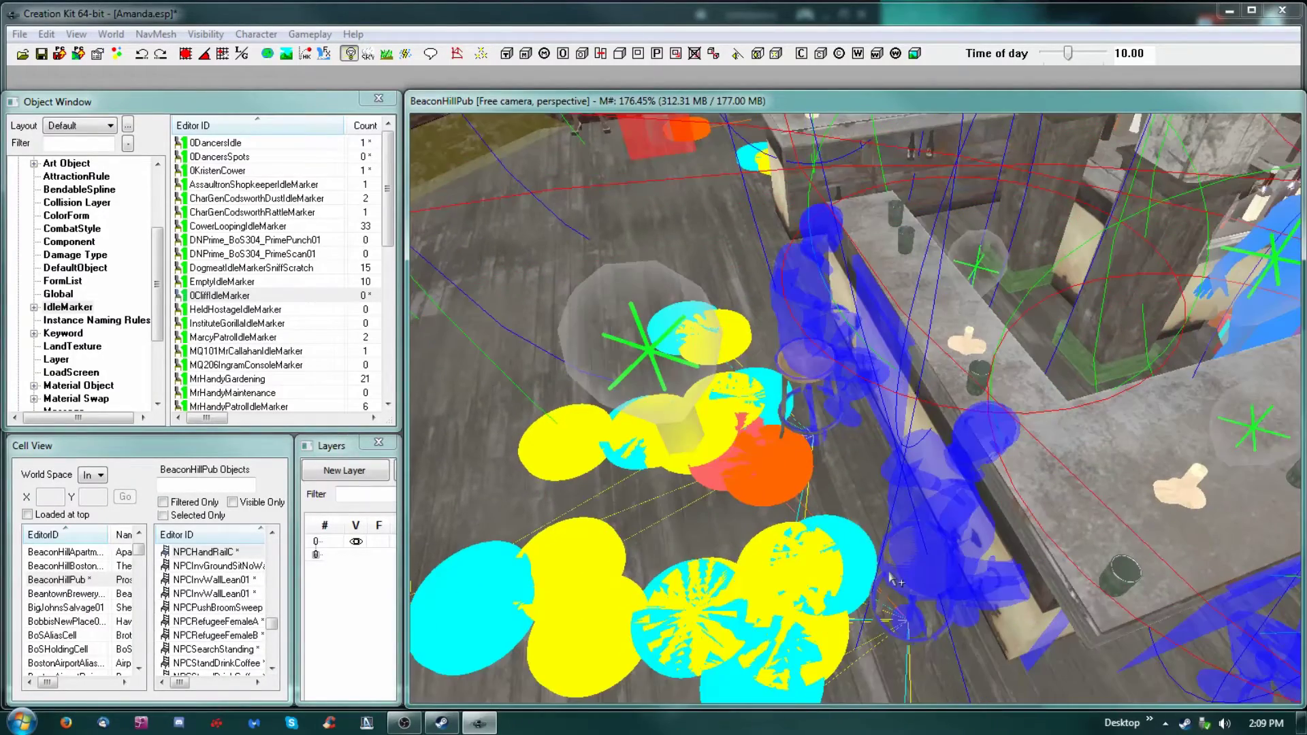
left_click(911, 585)
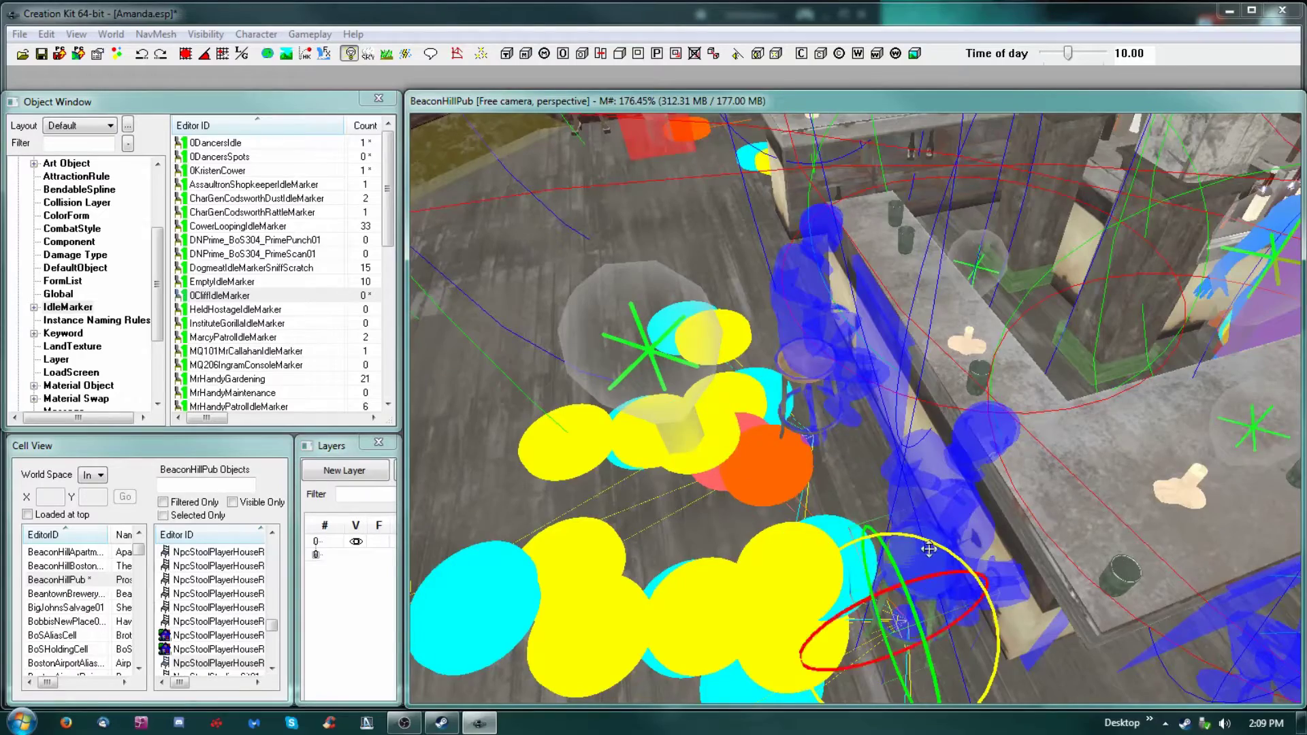
mouse_move(884, 411)
middle_mouse_down("shift")
mouse_move(916, 452)
mouse_move(956, 436)
mouse_move(894, 416)
mouse_move(844, 425)
mouse_move(877, 408)
middle_mouse_up("shift")
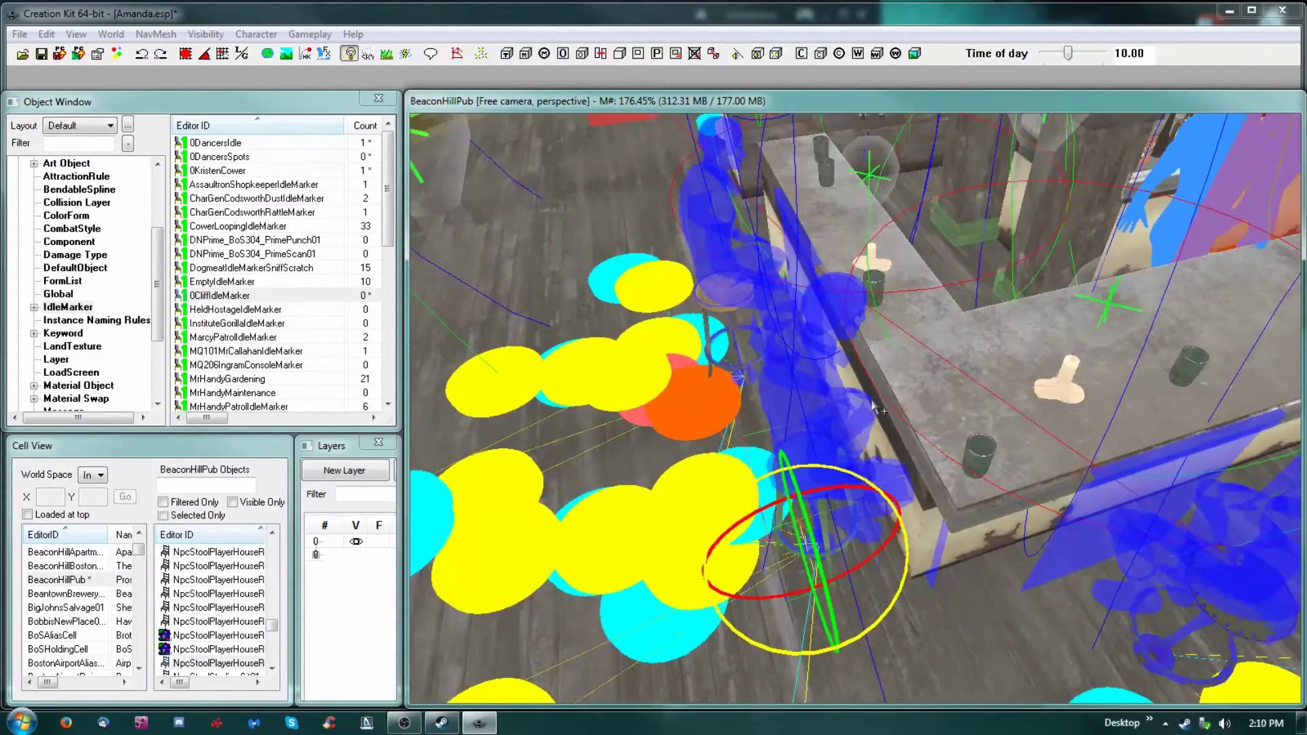
key("w")
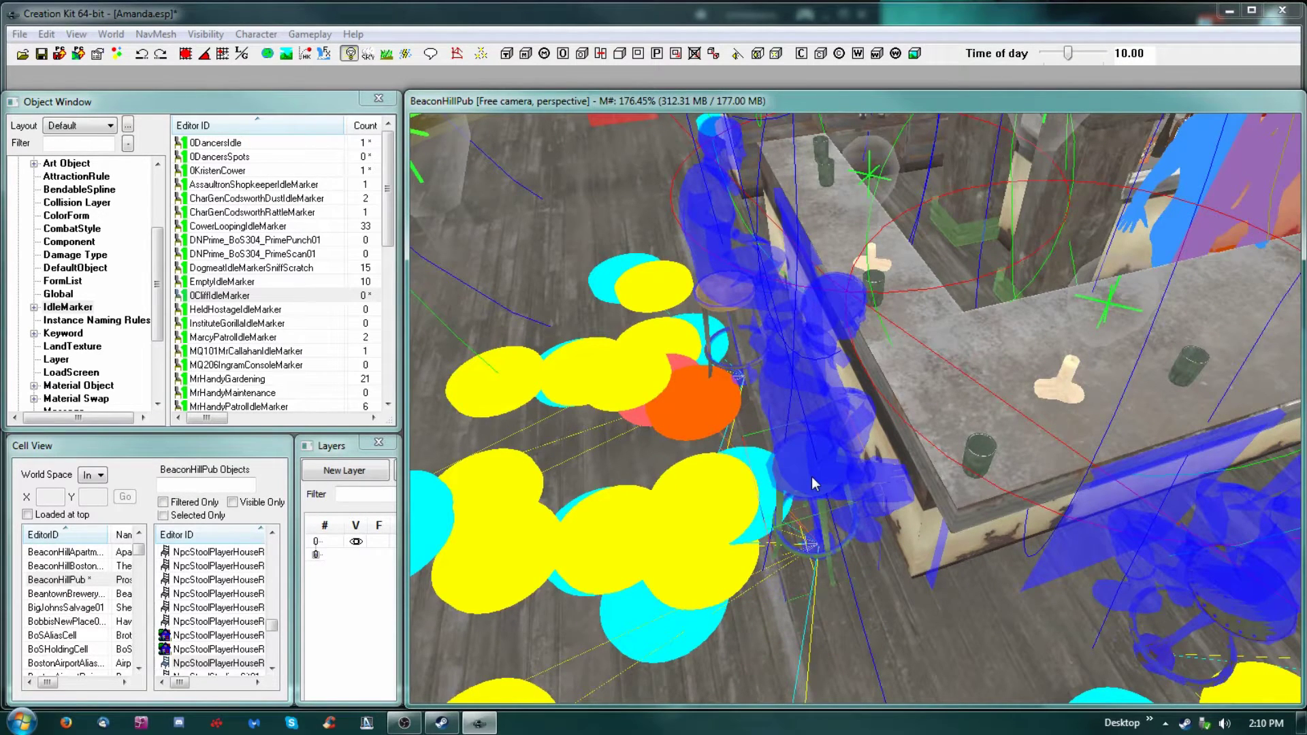
key("Delete")
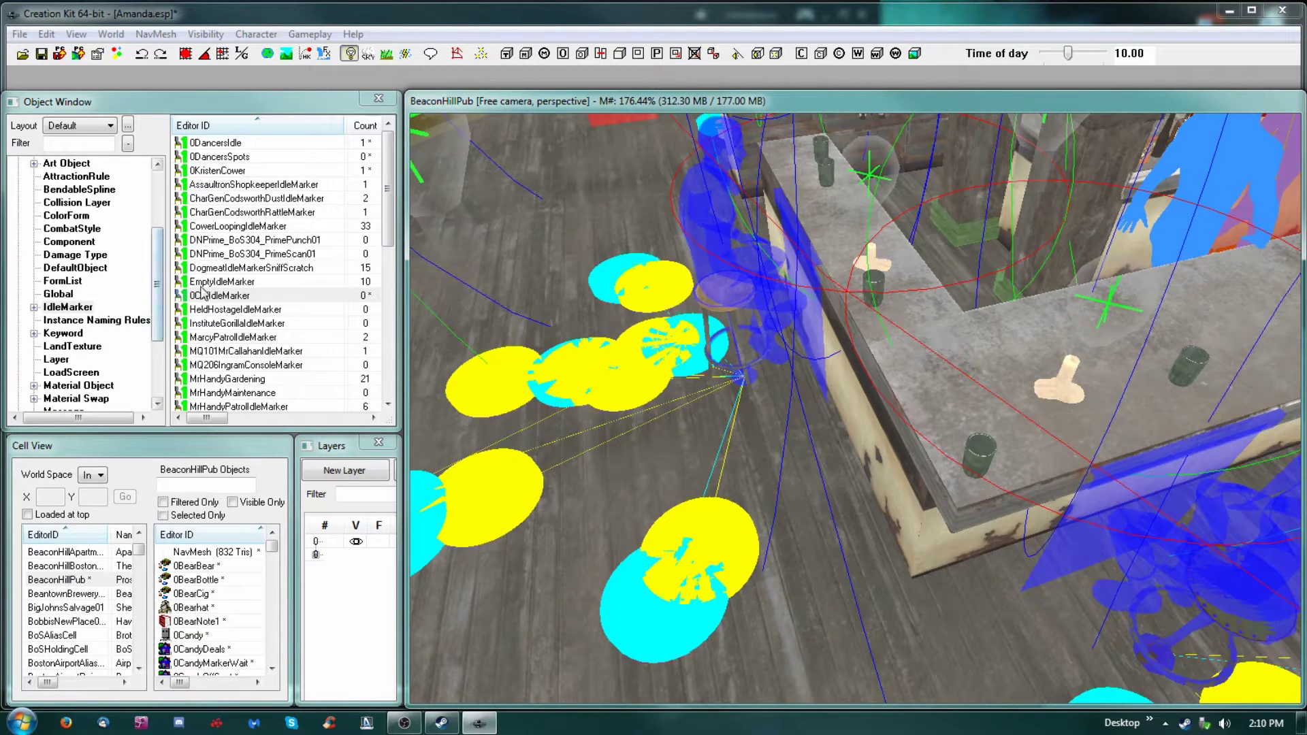
Step: Place 0CliffIdleMarker on the floor where the bar stool stood and enable snapping to grid and to angle
mouse_move(182, 298)
left_mouse_down()
mouse_move(584, 552)
mouse_move(712, 582)
left_mouse_up()
left_click_drag(837, 574, 826, 550)
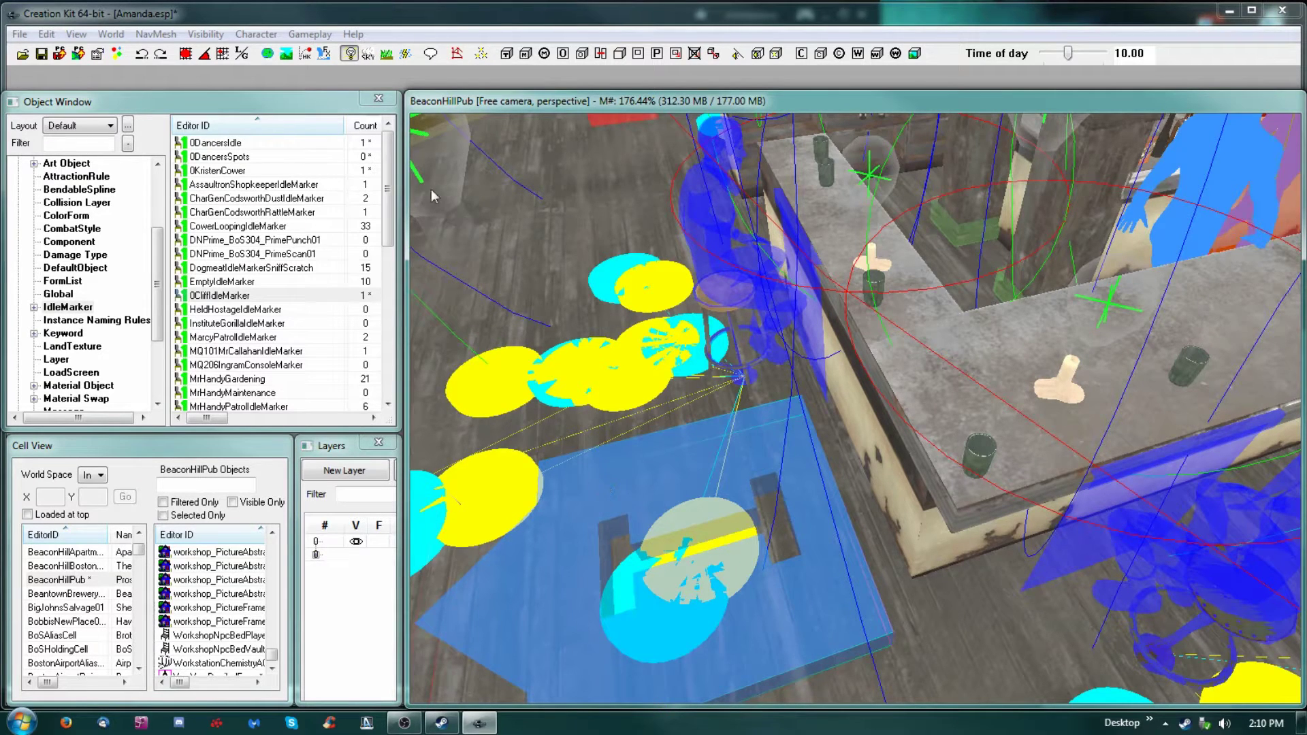
left_click(186, 54)
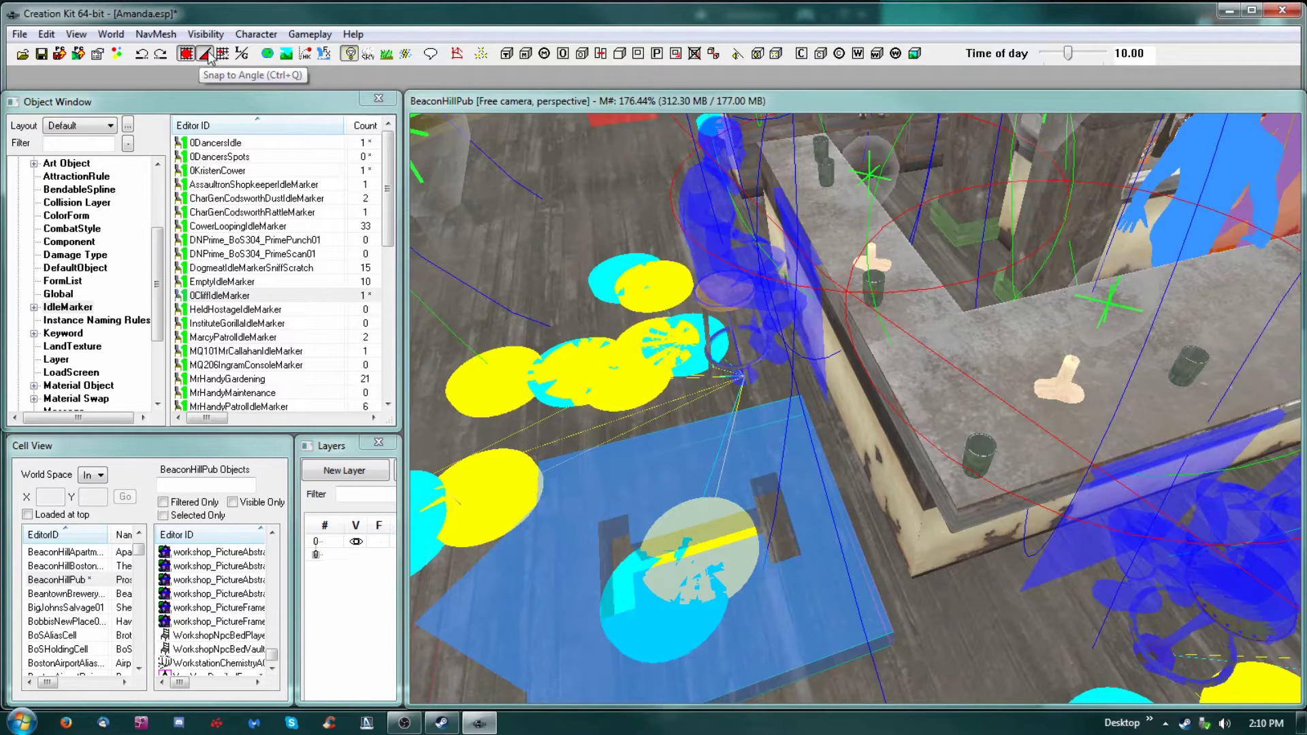
left_click(205, 53)
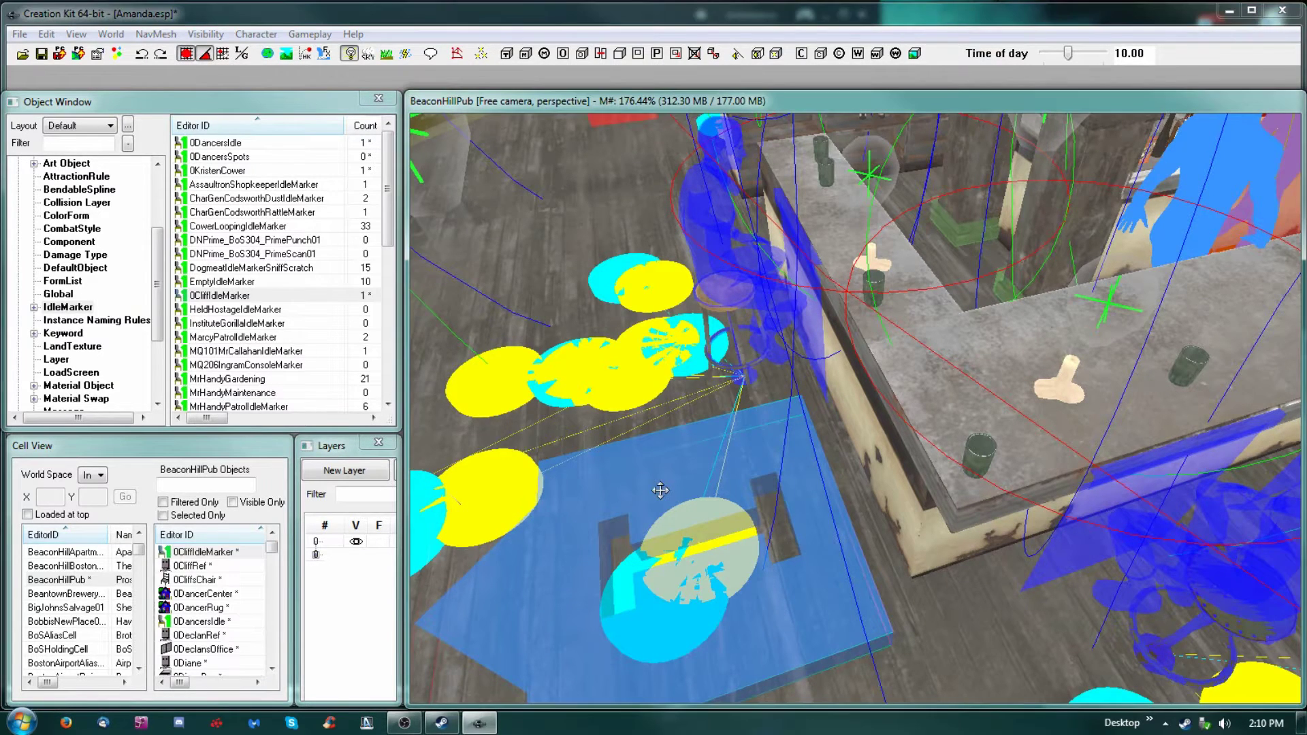
Step: Rotate the placed idle marker with angle snapping until its edges line up with the front of the bar
key("e")
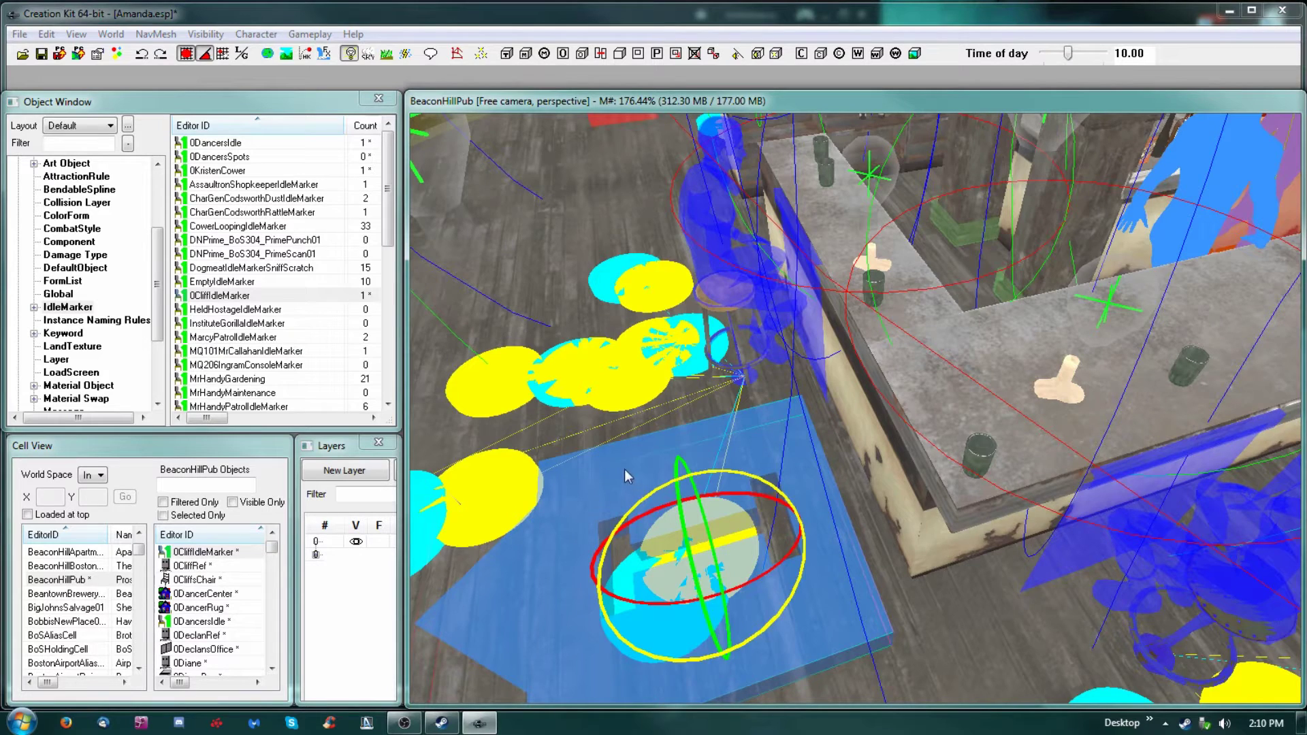
right_click_drag(621, 472, 681, 471)
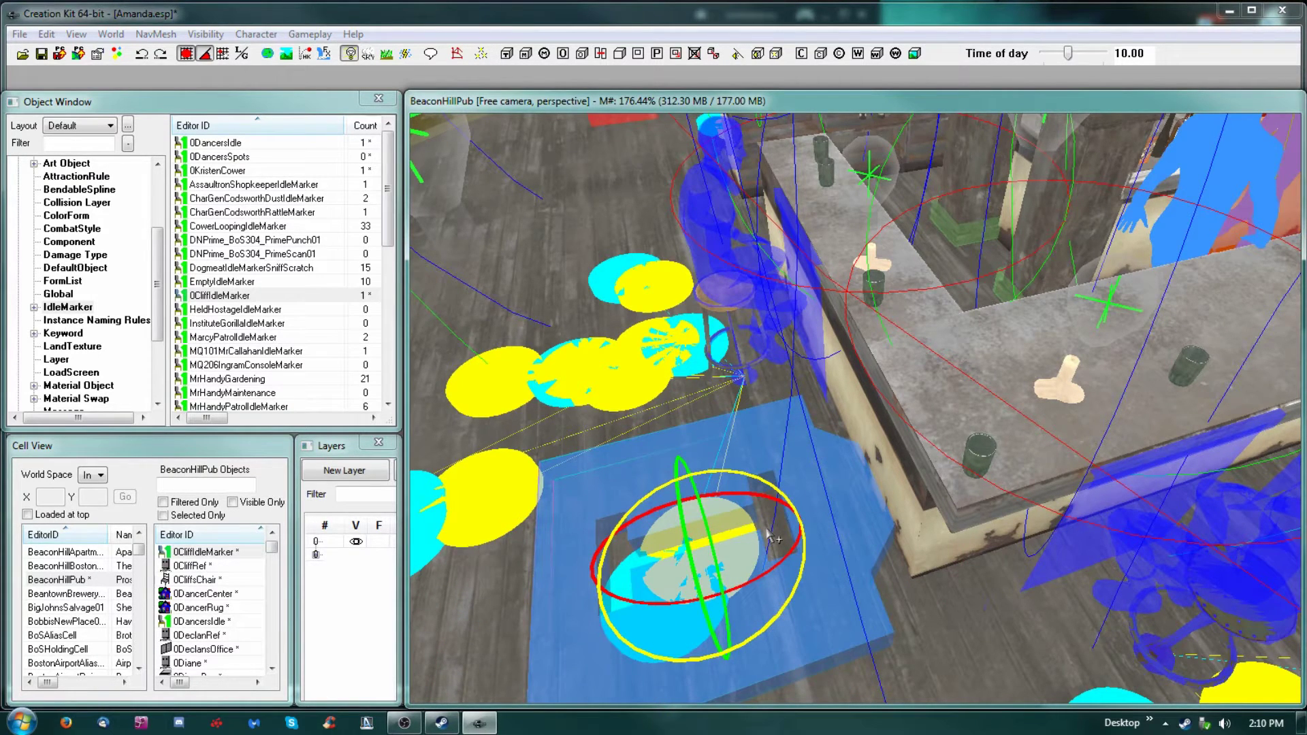
left_click_drag(769, 535, 800, 543)
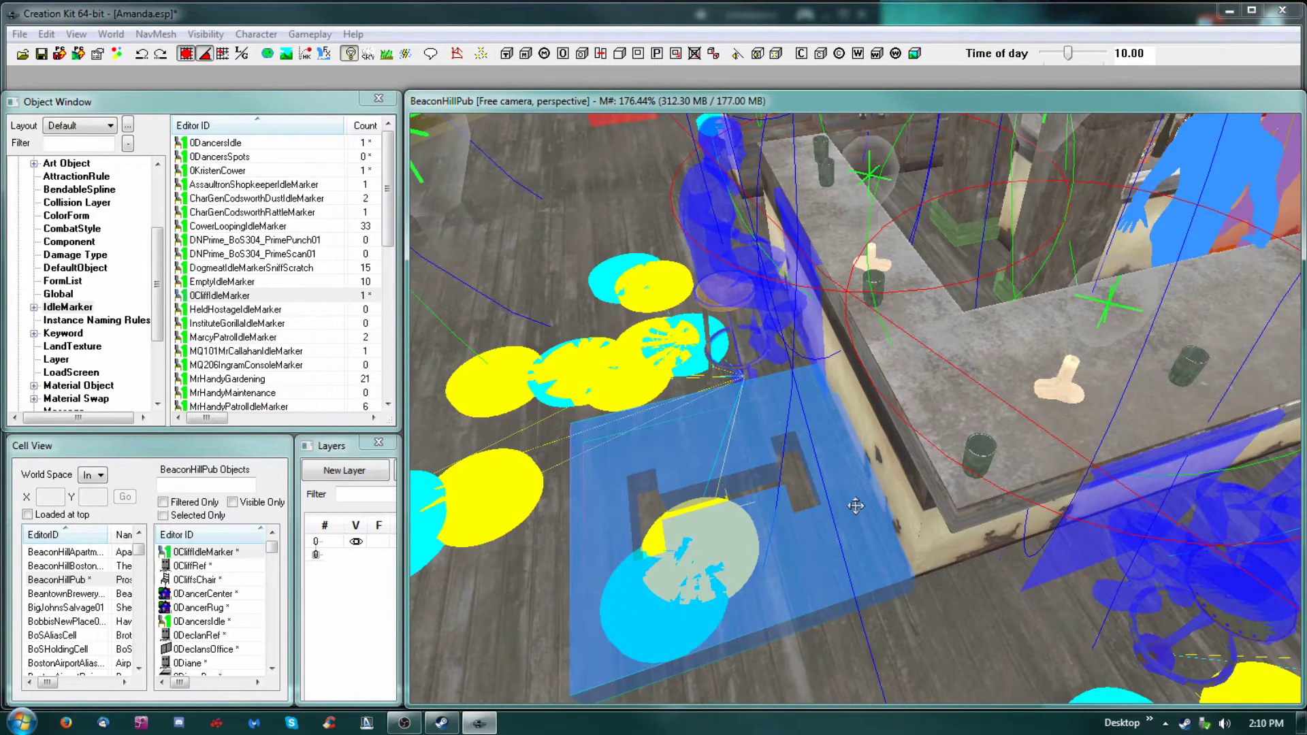
Step: Move the idle marker across the floor until it sits close against the front of the bar
middle_click_drag(856, 506, 865, 535, "shift")
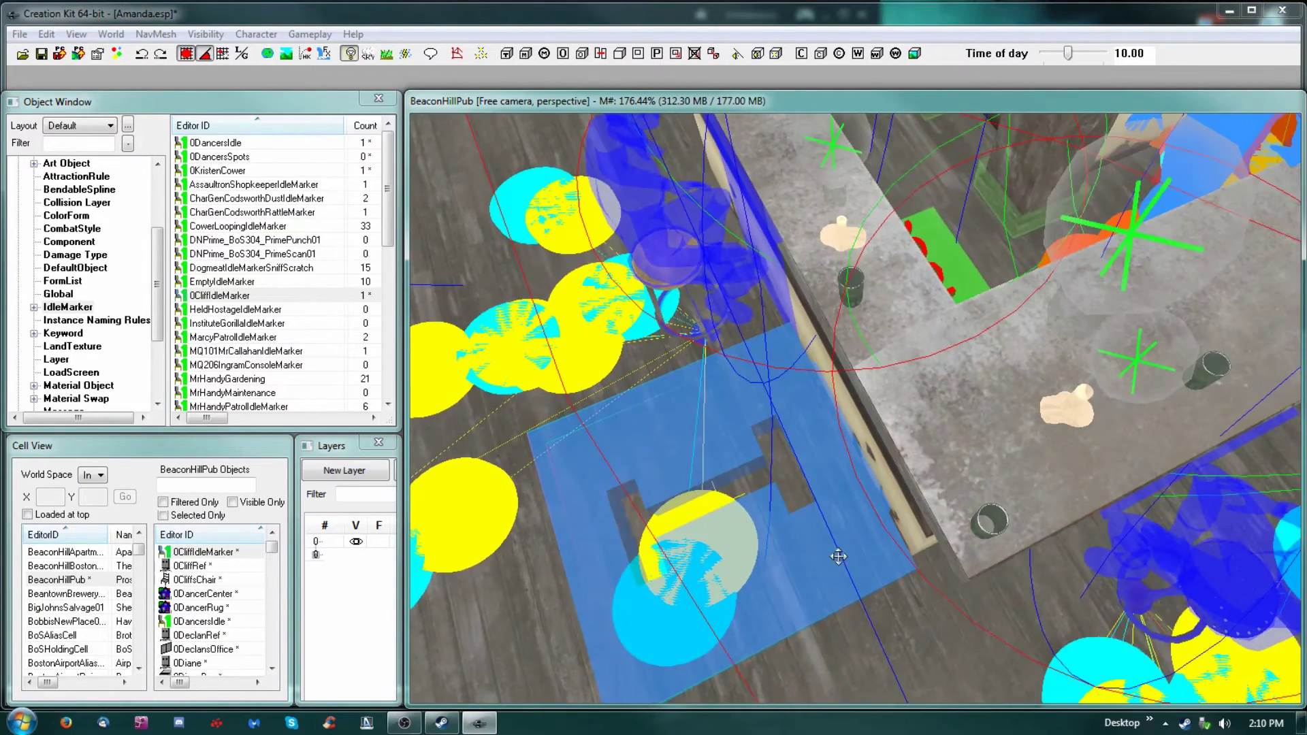
middle_click_drag(832, 531, 809, 493, "shift")
left_click(788, 430)
left_click_drag(799, 435, 756, 391)
left_click_drag(783, 476, 769, 468)
middle_click_drag(891, 508, 890, 514)
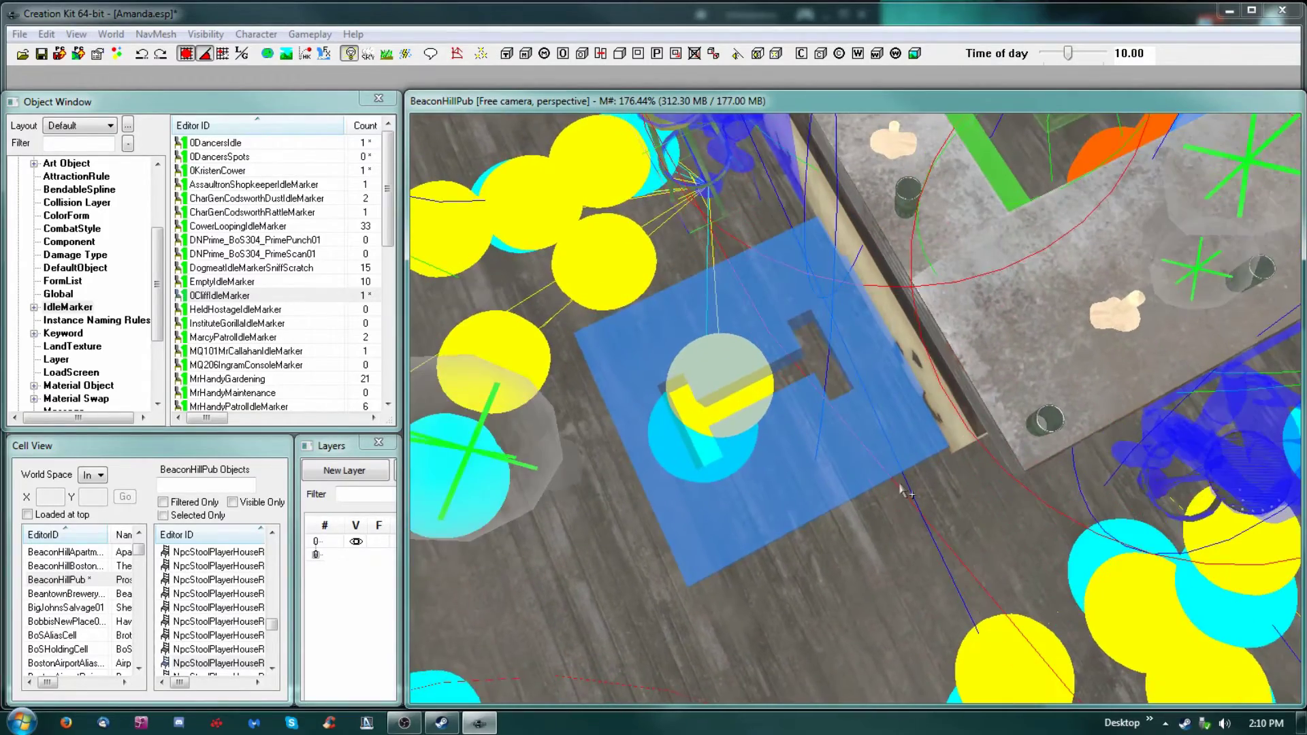
Step: Inspect the idle marker from floor level and adjust its height so it rests on the floor
scroll(905, 489, "up", 5)
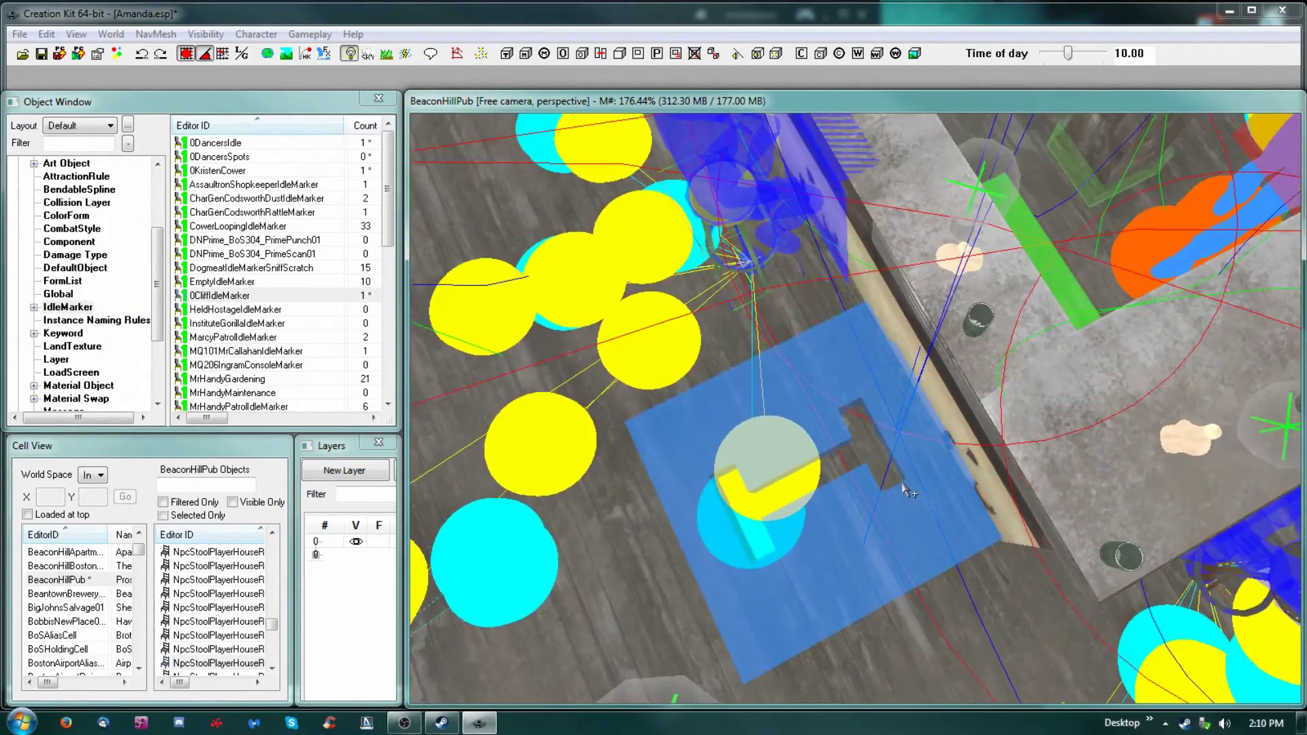
middle_click_drag(905, 489, 887, 388, "shift")
left_click(859, 359)
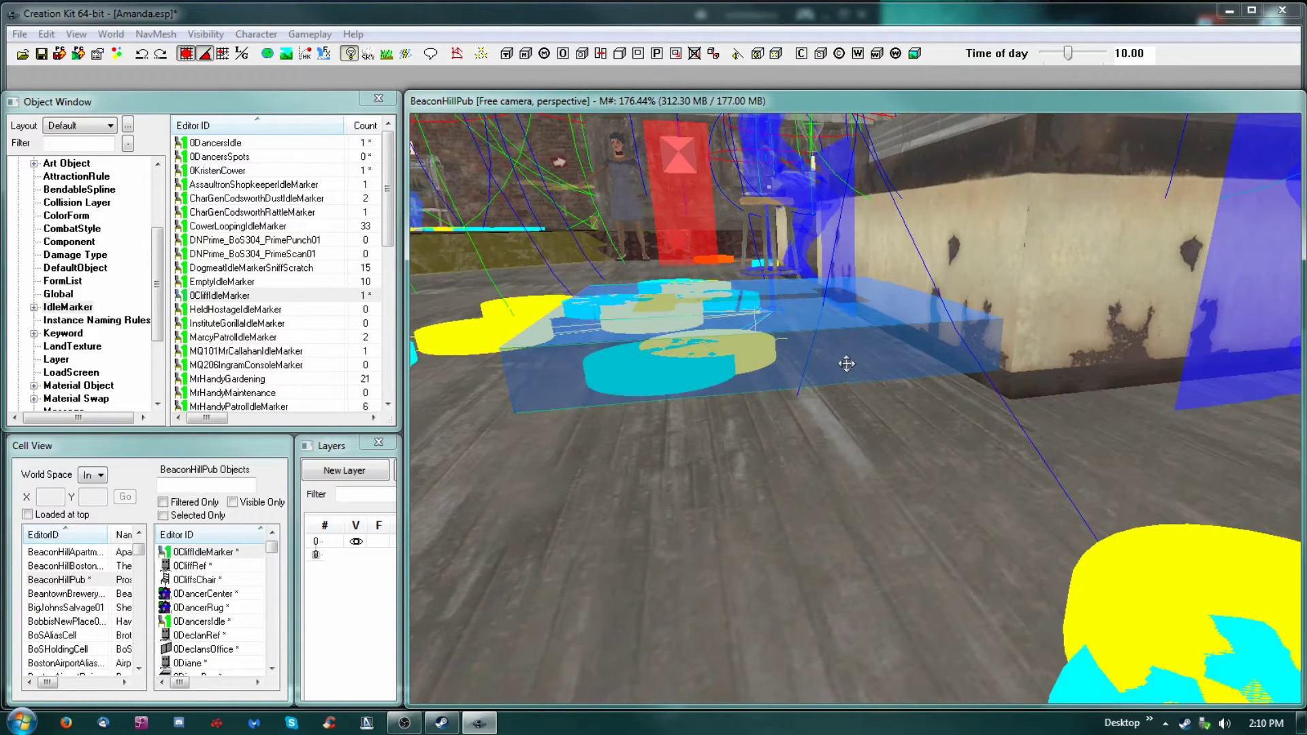
left_click(842, 361)
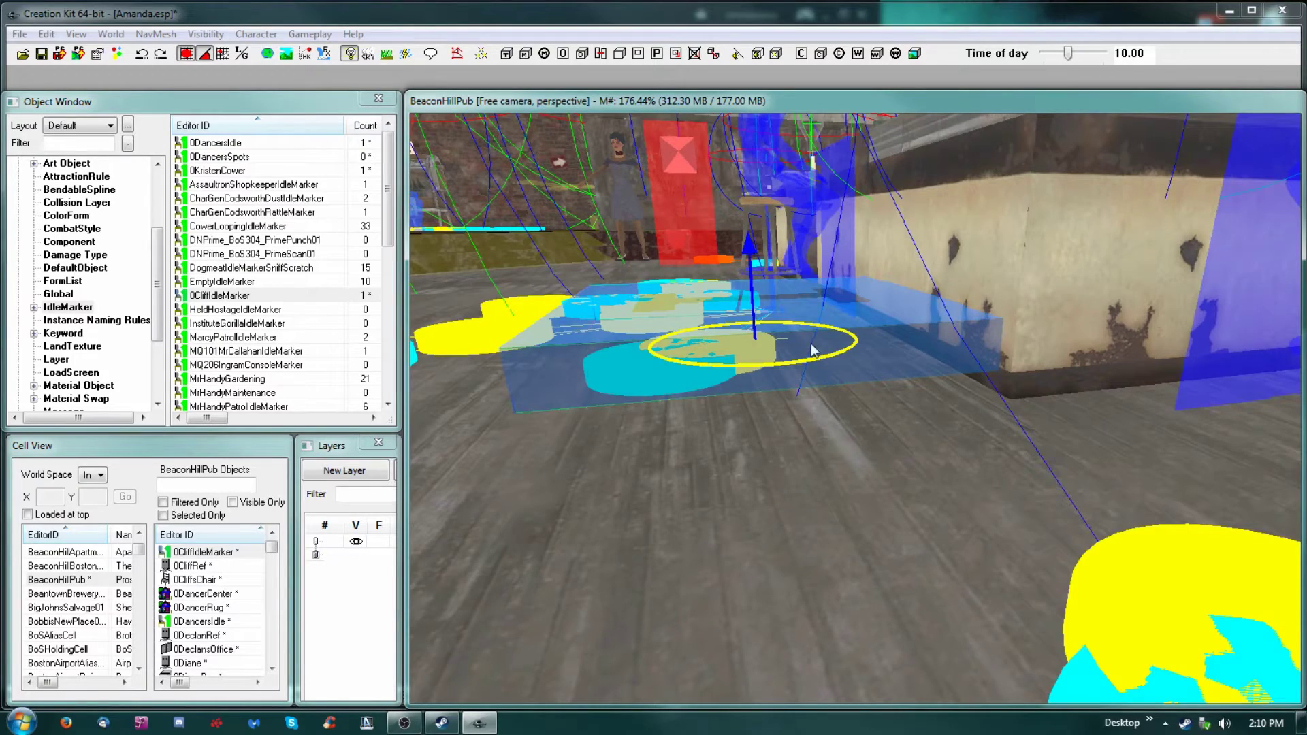
left_click_drag(843, 361, 843, 387)
mouse_move(811, 343)
middle_mouse_down("shift")
mouse_move(861, 350)
mouse_move(937, 441)
middle_mouse_up("shift")
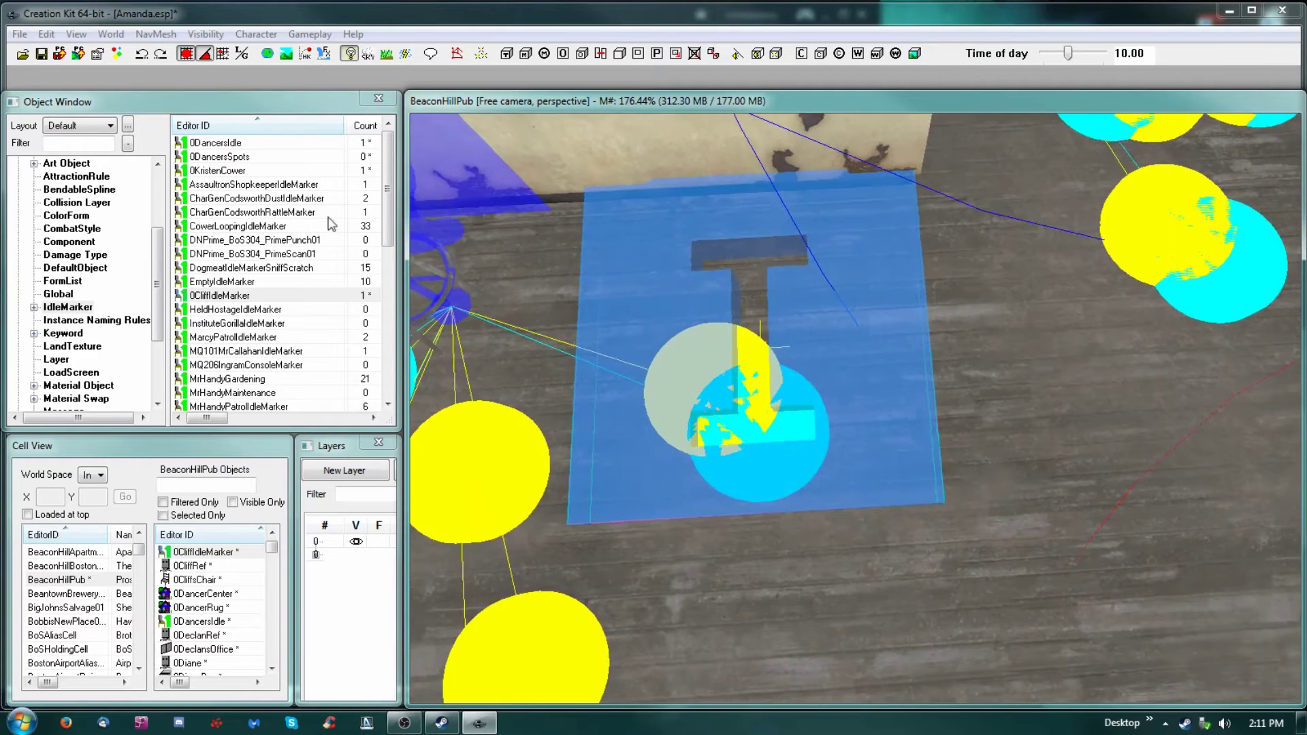
Step: Examine the reference properties of the placed 0CliffIdleMarker, from 3D data, patrol data and ownership through linked references and scripts
double_click(814, 313)
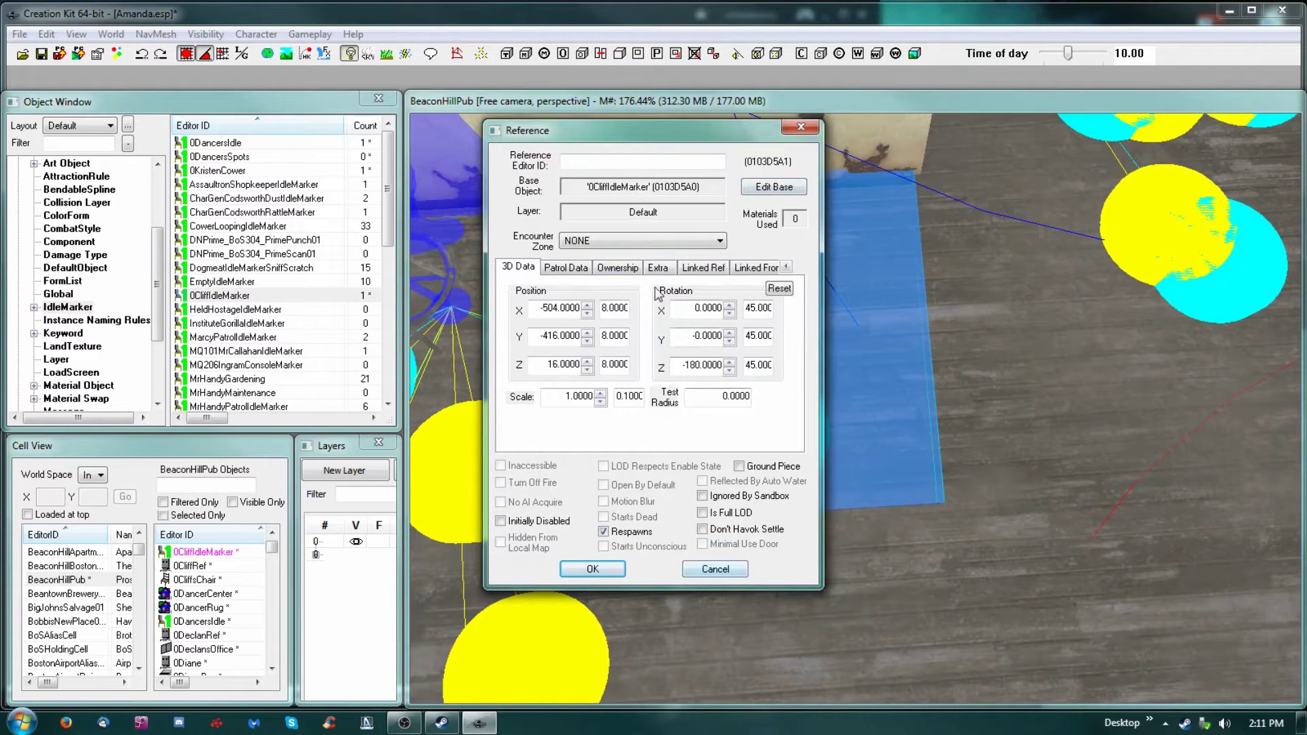
left_click(576, 269)
left_click(613, 268)
left_click(657, 268)
left_click(701, 267)
left_click(799, 267)
left_click(799, 267)
left_click(799, 267)
left_click(799, 267)
left_click(799, 267)
left_click(799, 267)
left_click(799, 267)
left_click(799, 267)
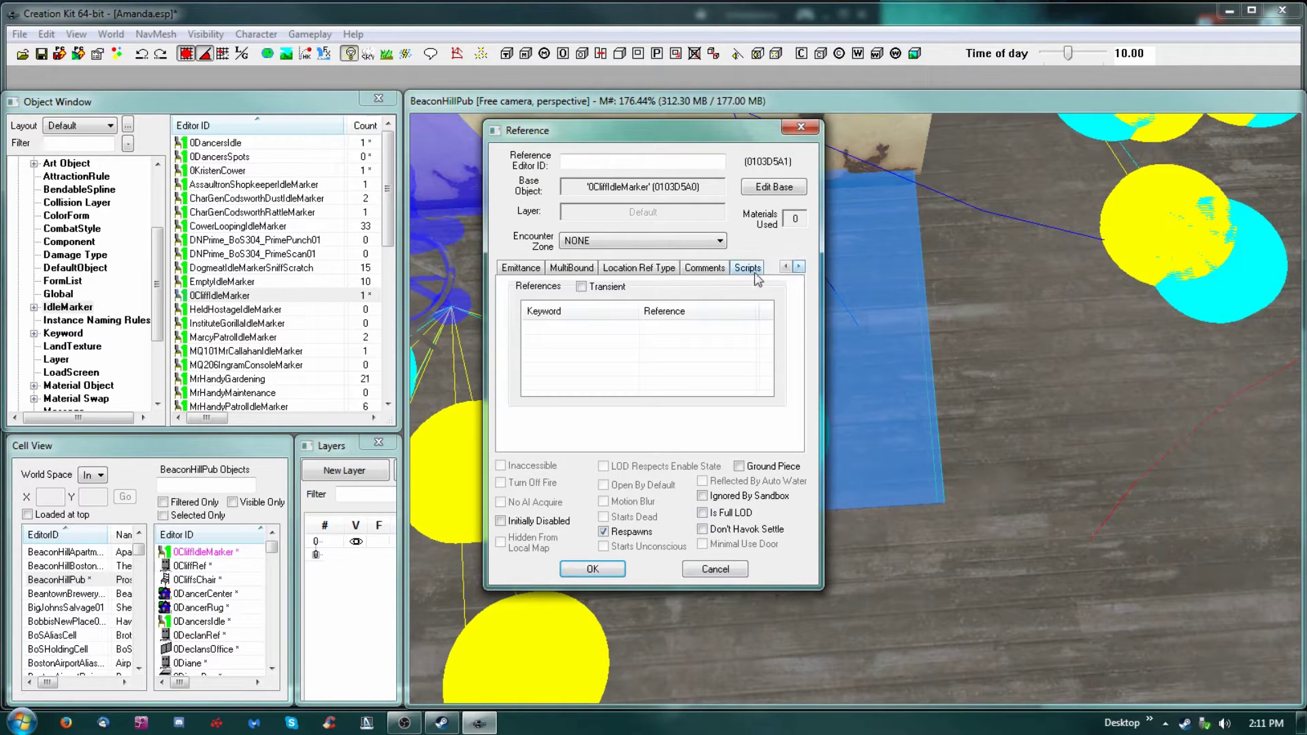
left_click(786, 267)
left_click(787, 267)
left_click(786, 267)
left_click(787, 266)
left_click(786, 267)
left_click(786, 266)
left_click(786, 267)
left_click(787, 267)
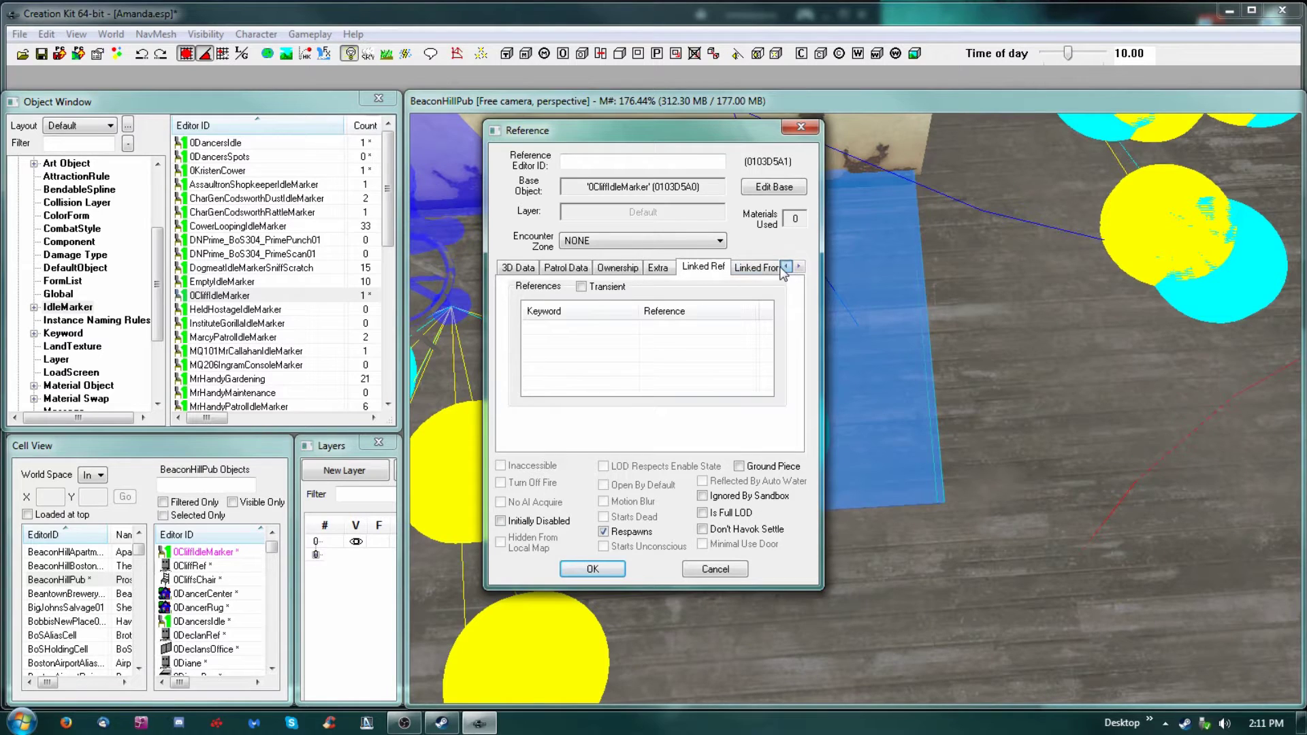
Step: View the base object settings from the marker's reference, then close both windows without changes
left_click(766, 185)
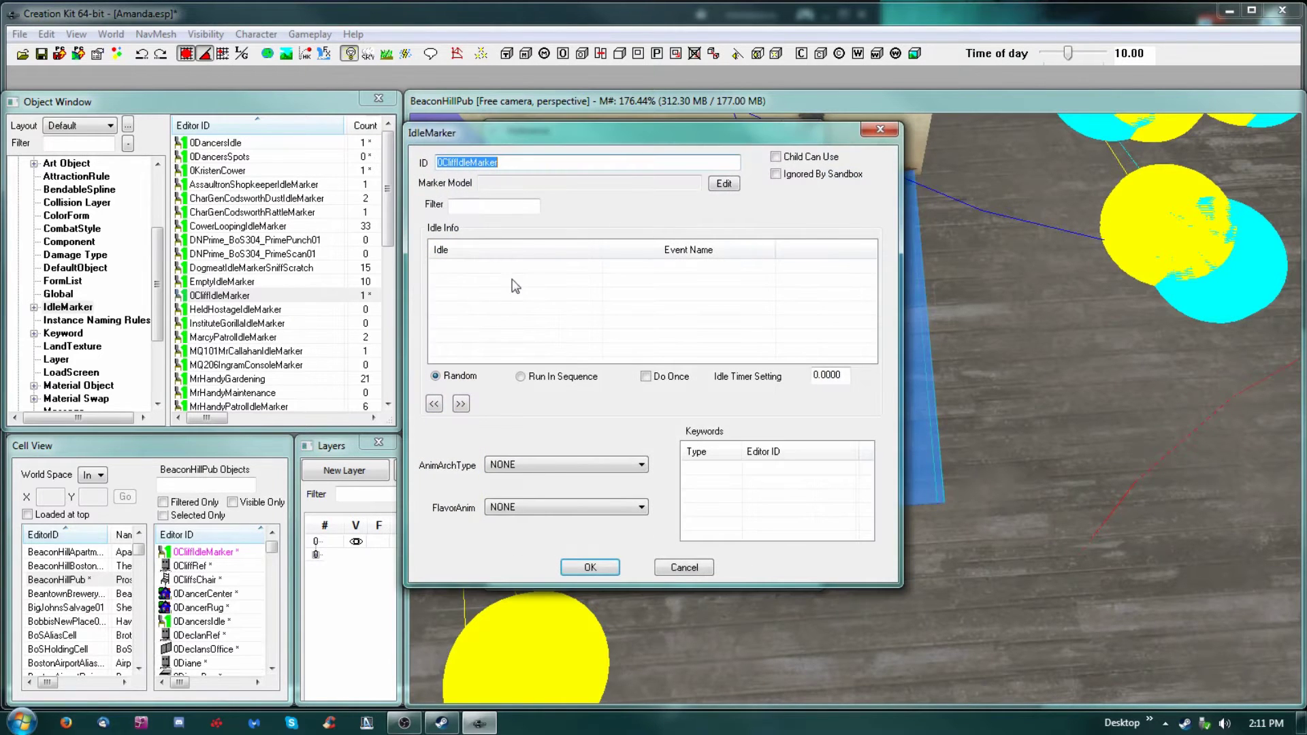
left_click(893, 134)
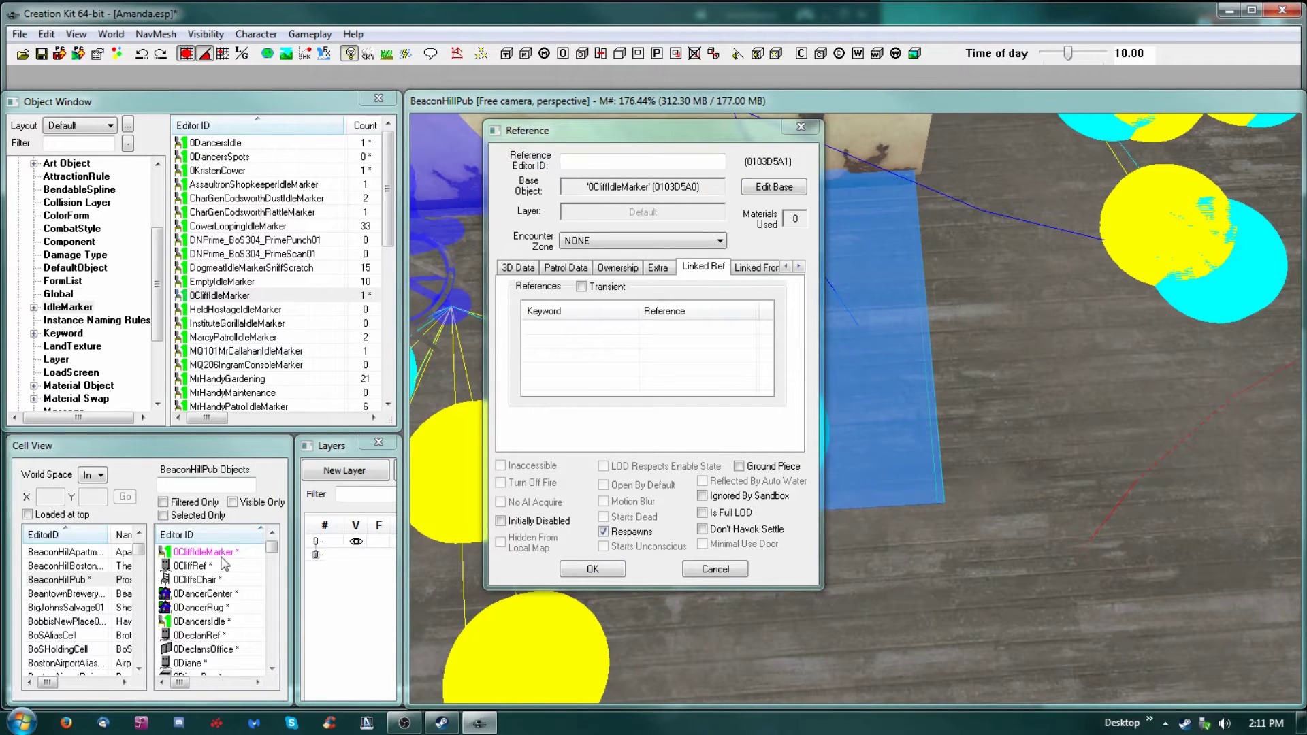
left_click(801, 127)
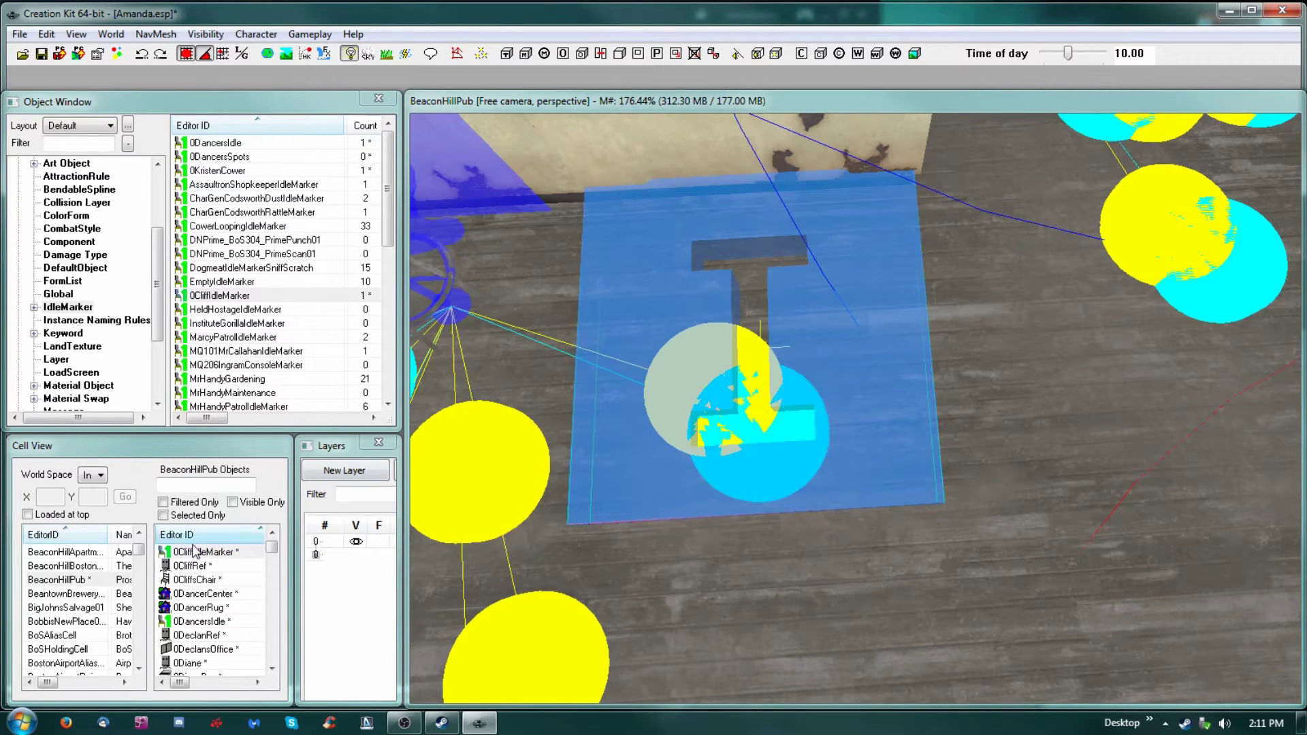
Step: Open the 0CliffIdleMarker reference for editing from the Cell View and close it unchanged
left_click(191, 553)
right_click(253, 553)
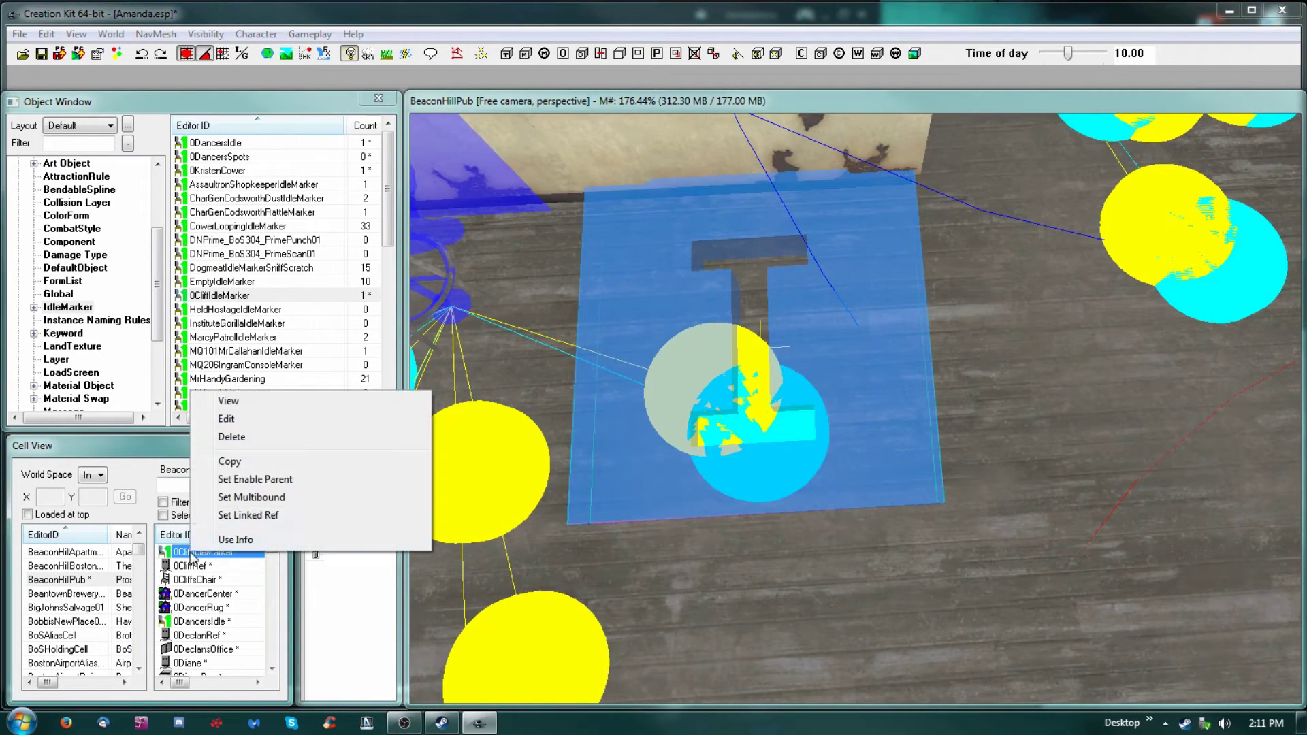
left_click(252, 423)
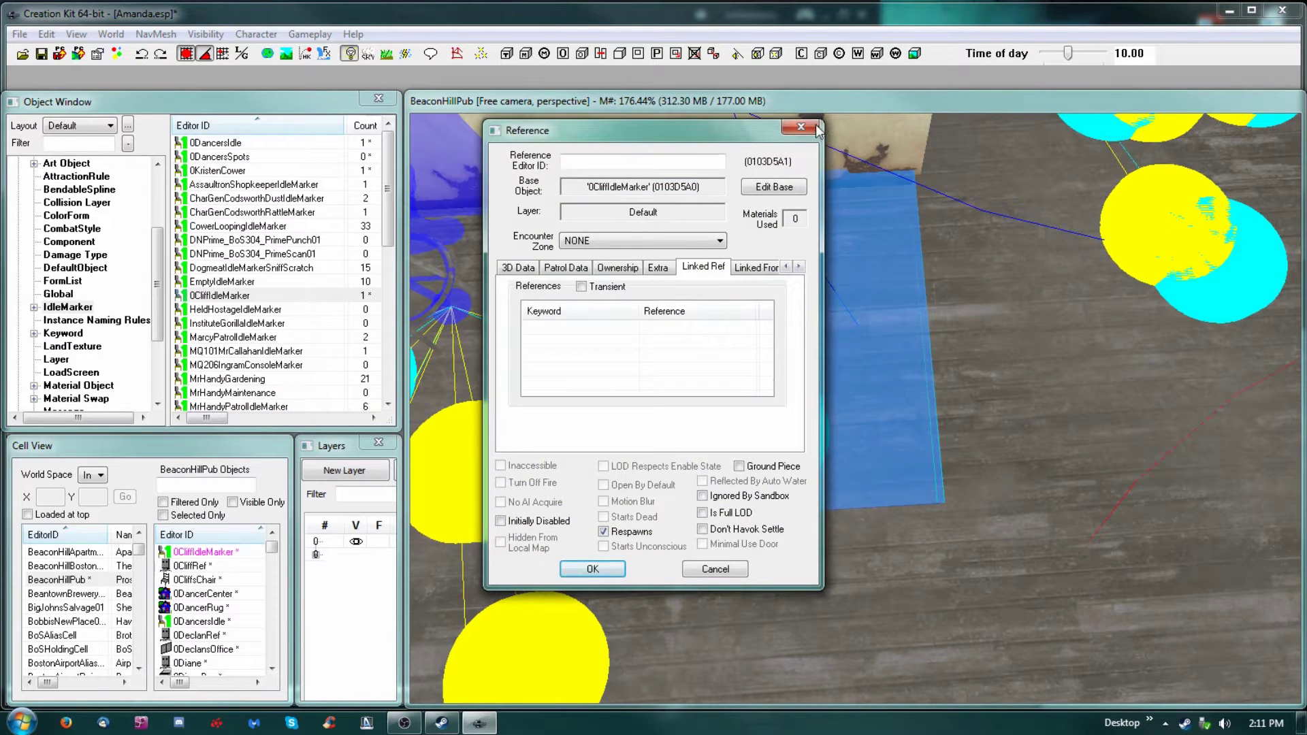
left_click(802, 127)
Step: Edit the 0CliffIdleMarker base object from the Object Window and start a new entry in its Idle Info list
left_click(206, 299)
left_click(190, 299)
right_click(185, 294)
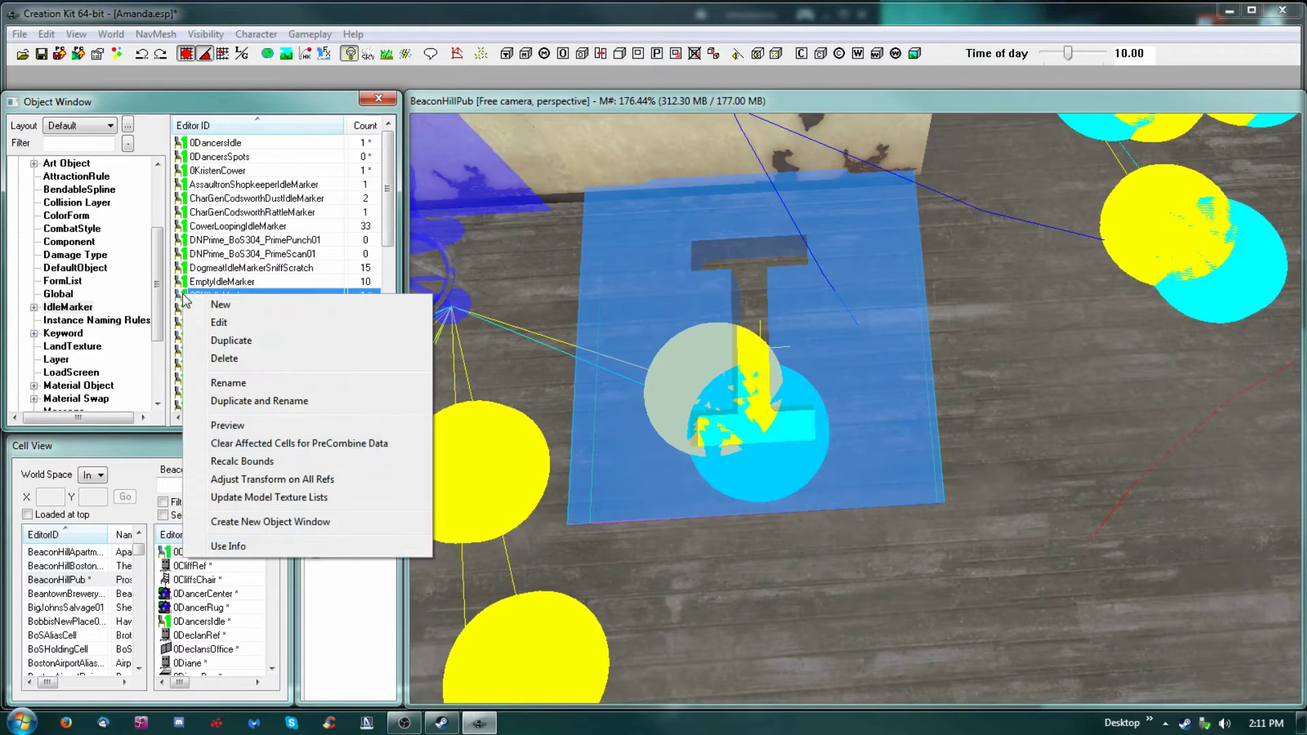
left_click(256, 323)
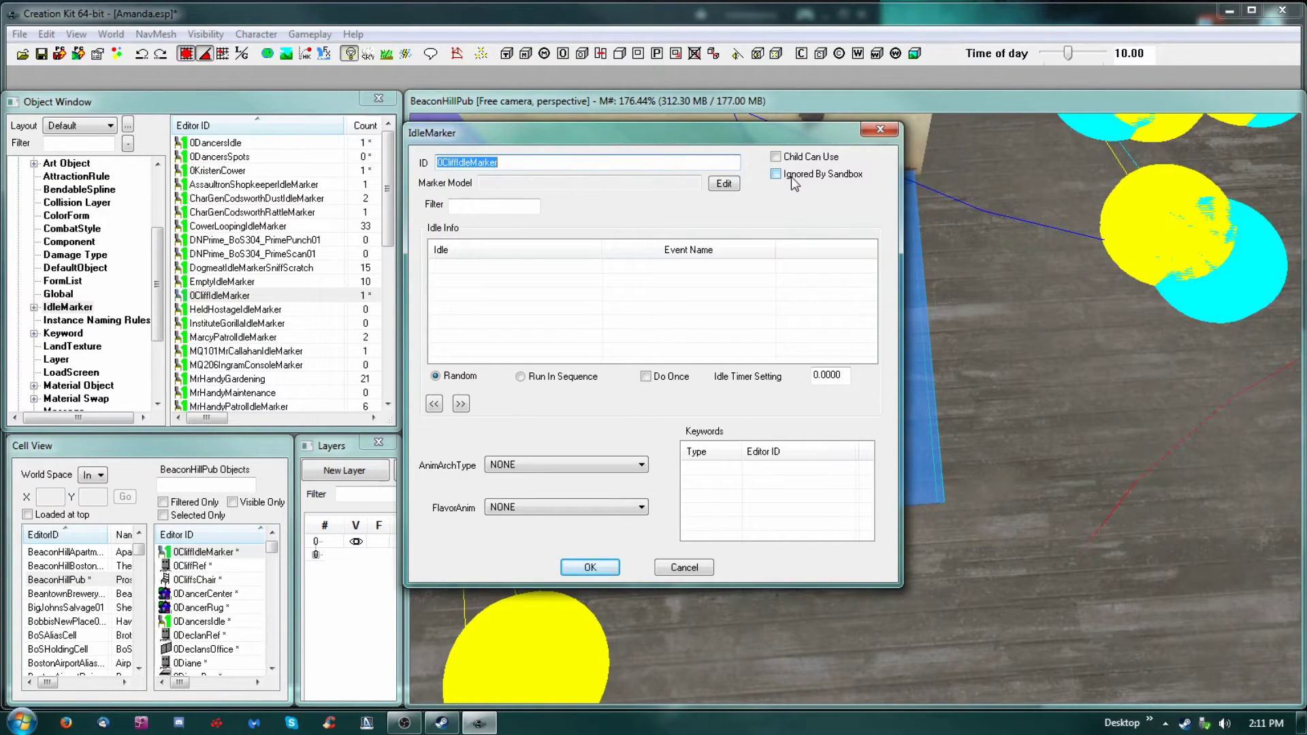
right_click(487, 274)
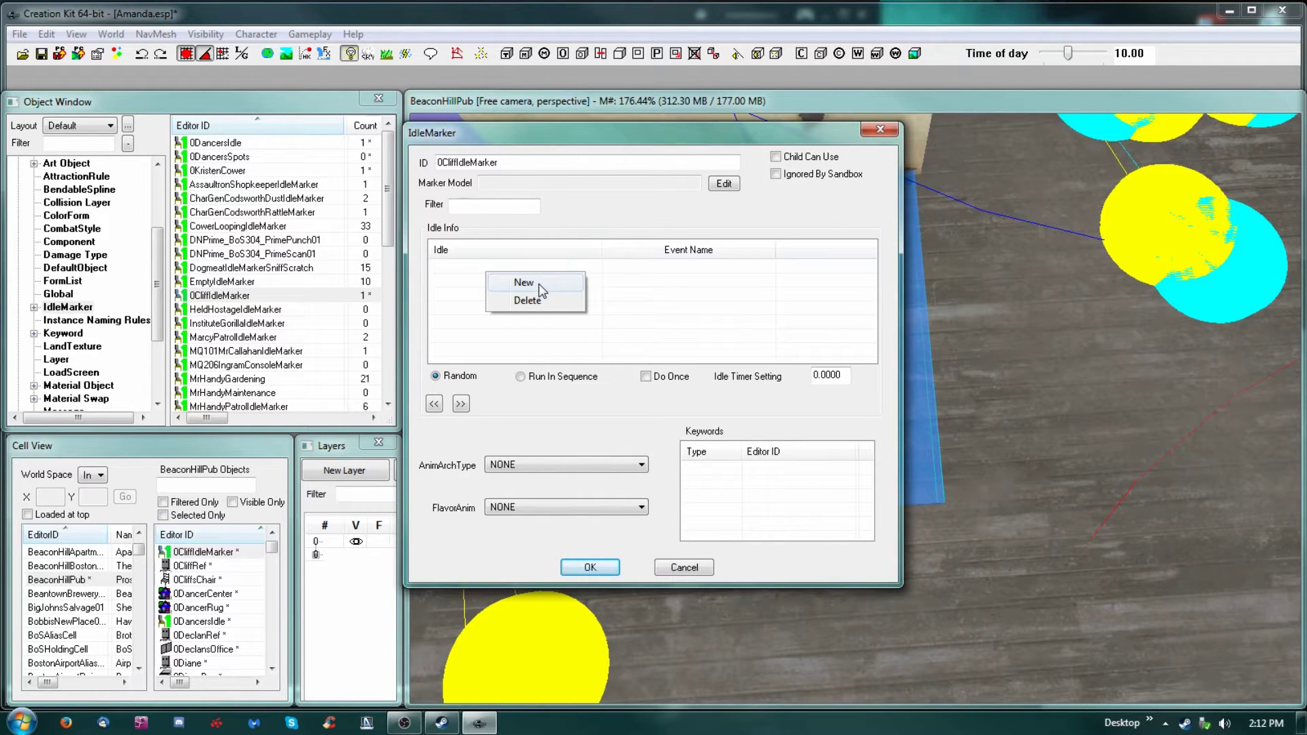
left_click(539, 285)
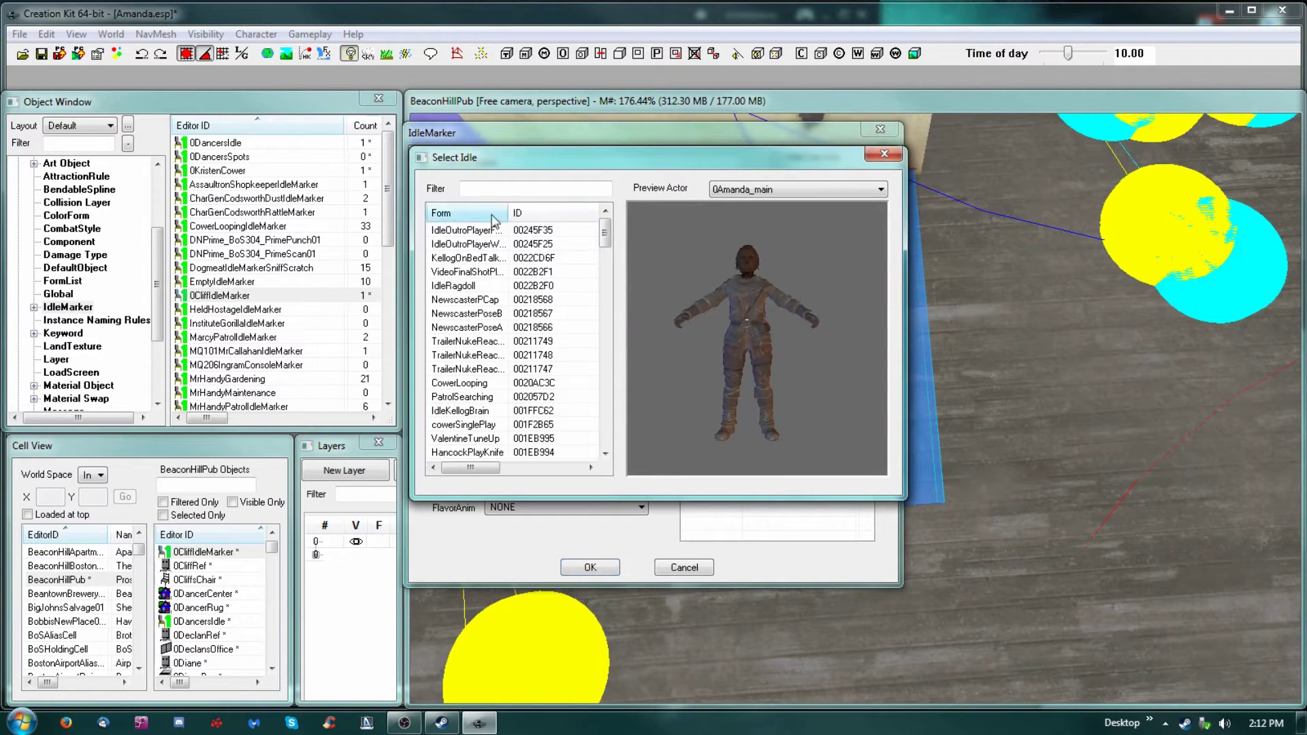
Step: Enlarge the Select Idle window, frame the whole figure in the preview and set the preview actor to 0Cheers_Cliff
left_click_drag(716, 158, 557, 59)
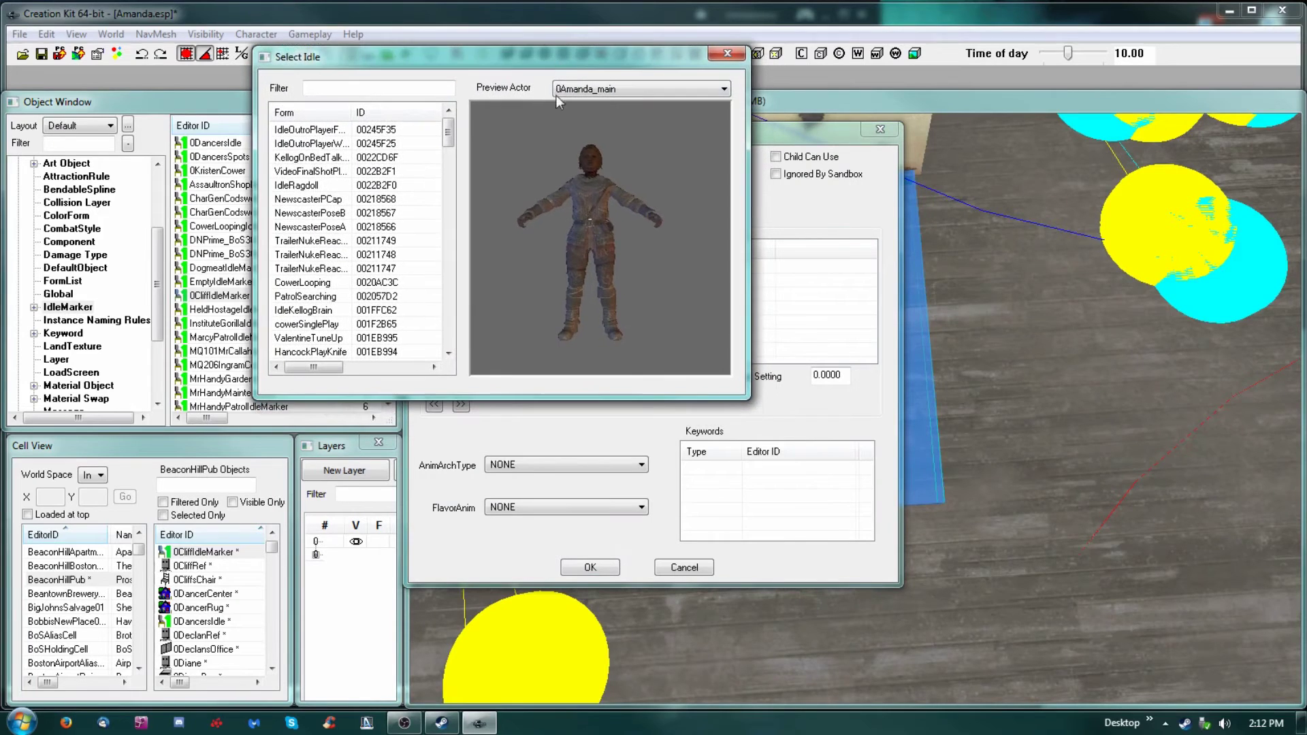
left_click_drag(742, 393, 1073, 640)
scroll(934, 384, "down", 2)
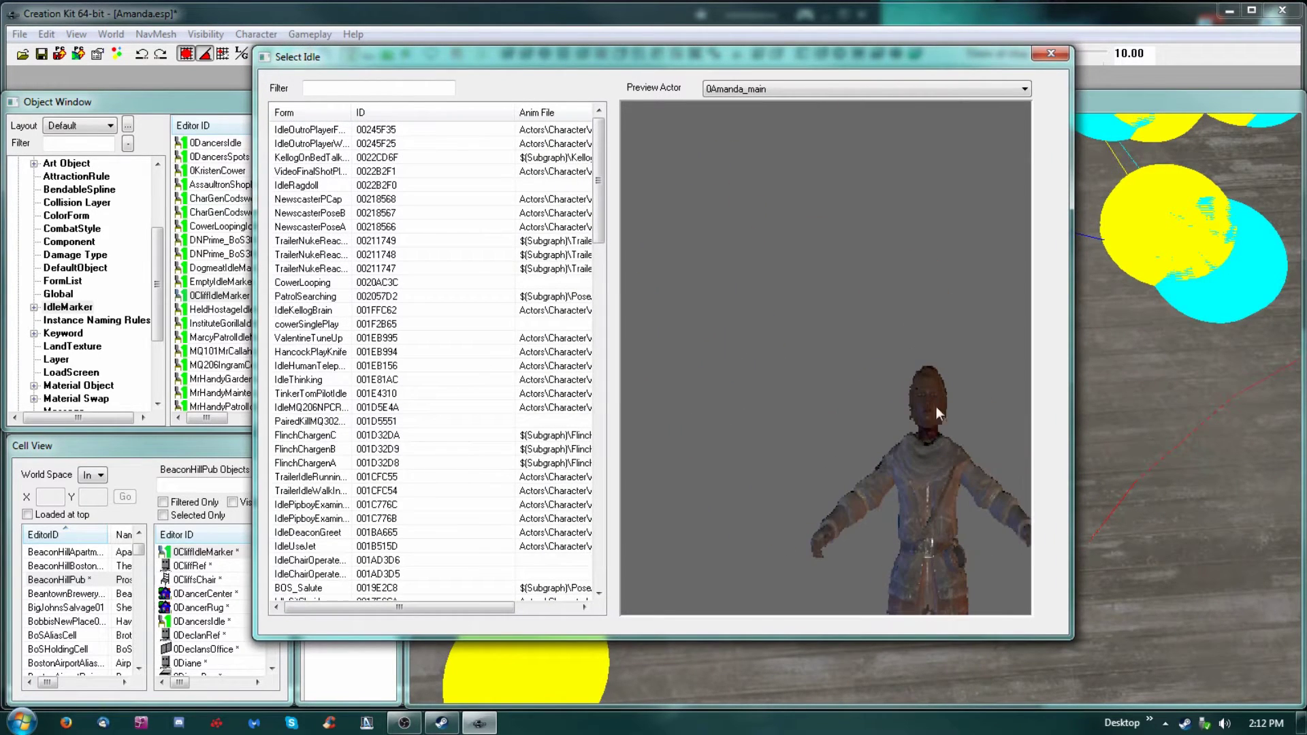
left_click_drag(947, 520, 884, 285)
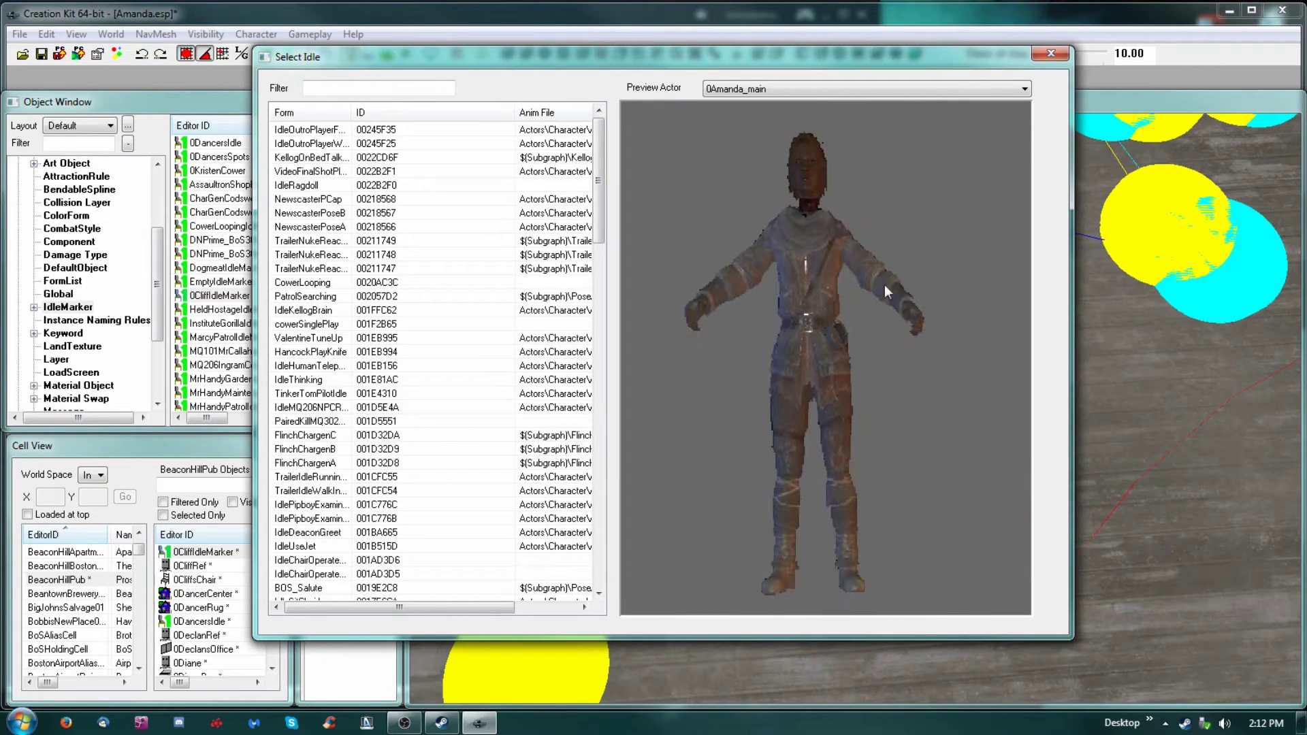
left_click(782, 88)
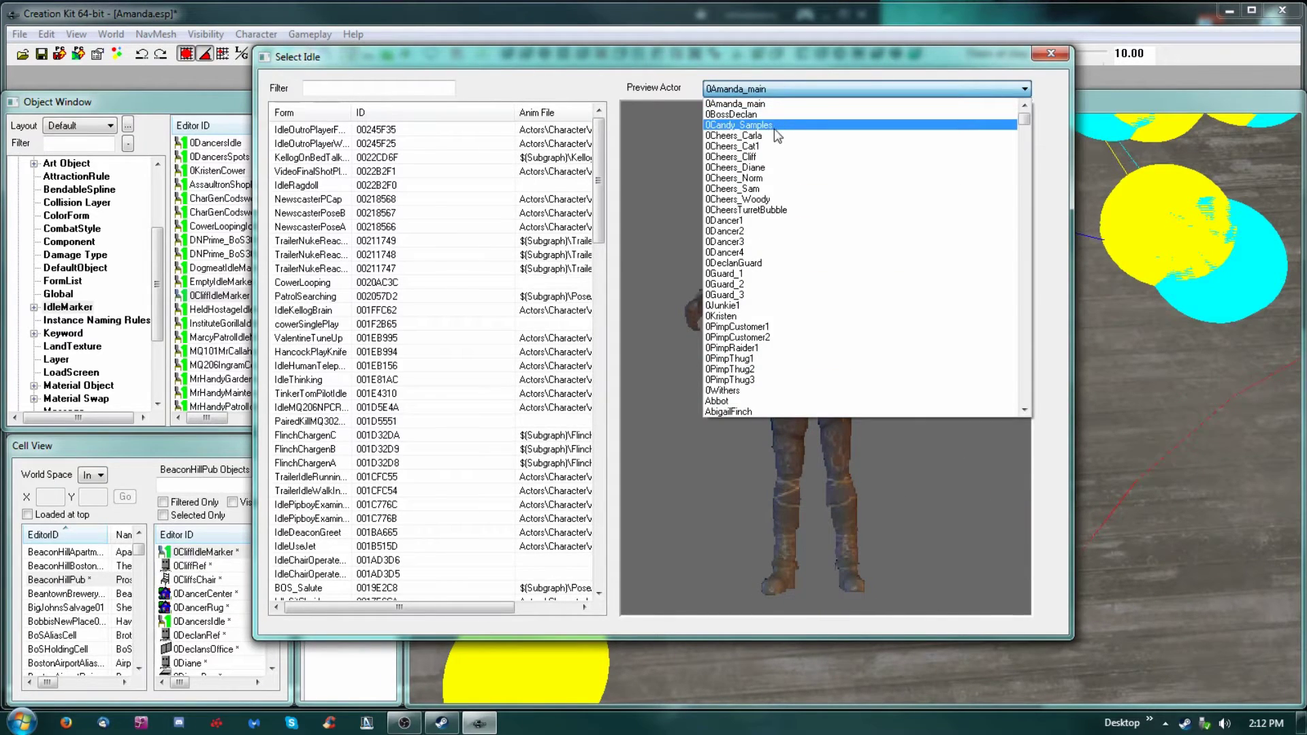
left_click(768, 156)
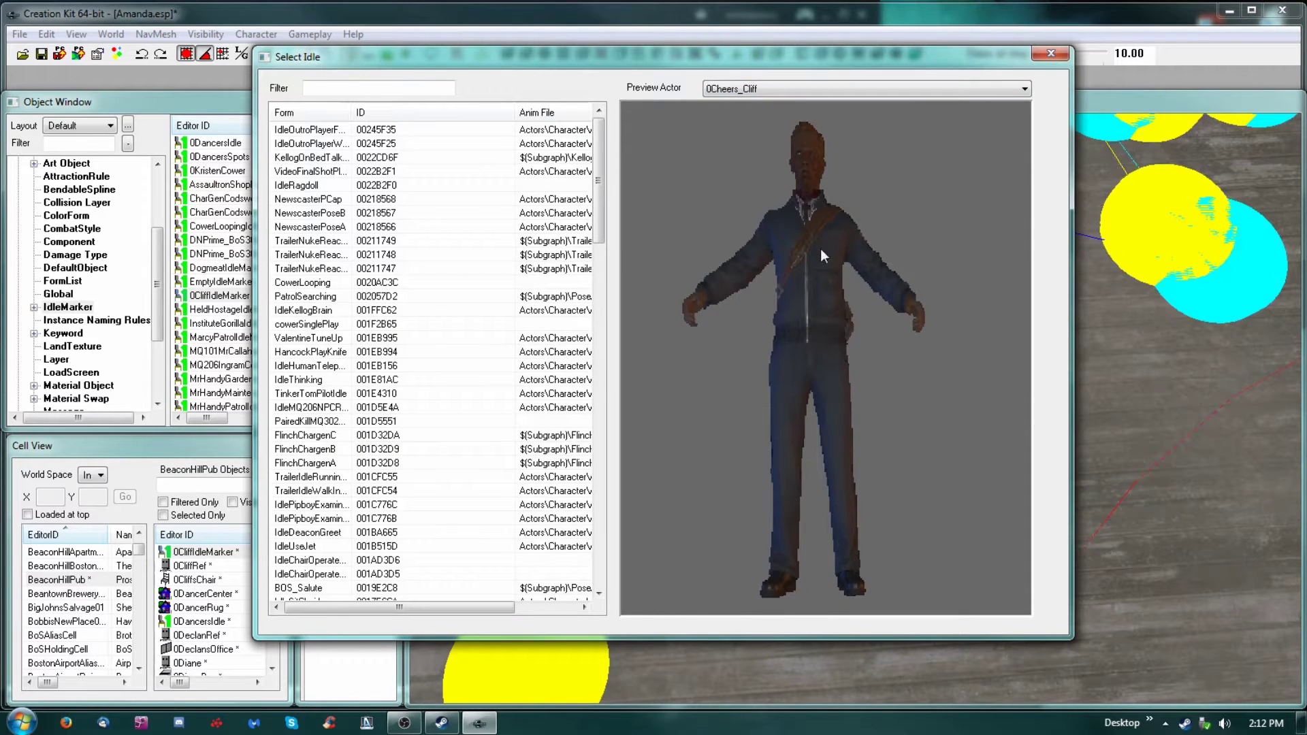
Step: Widen the Select Idle window and reframe the figure in the preview
left_click_drag(1072, 369, 1243, 380)
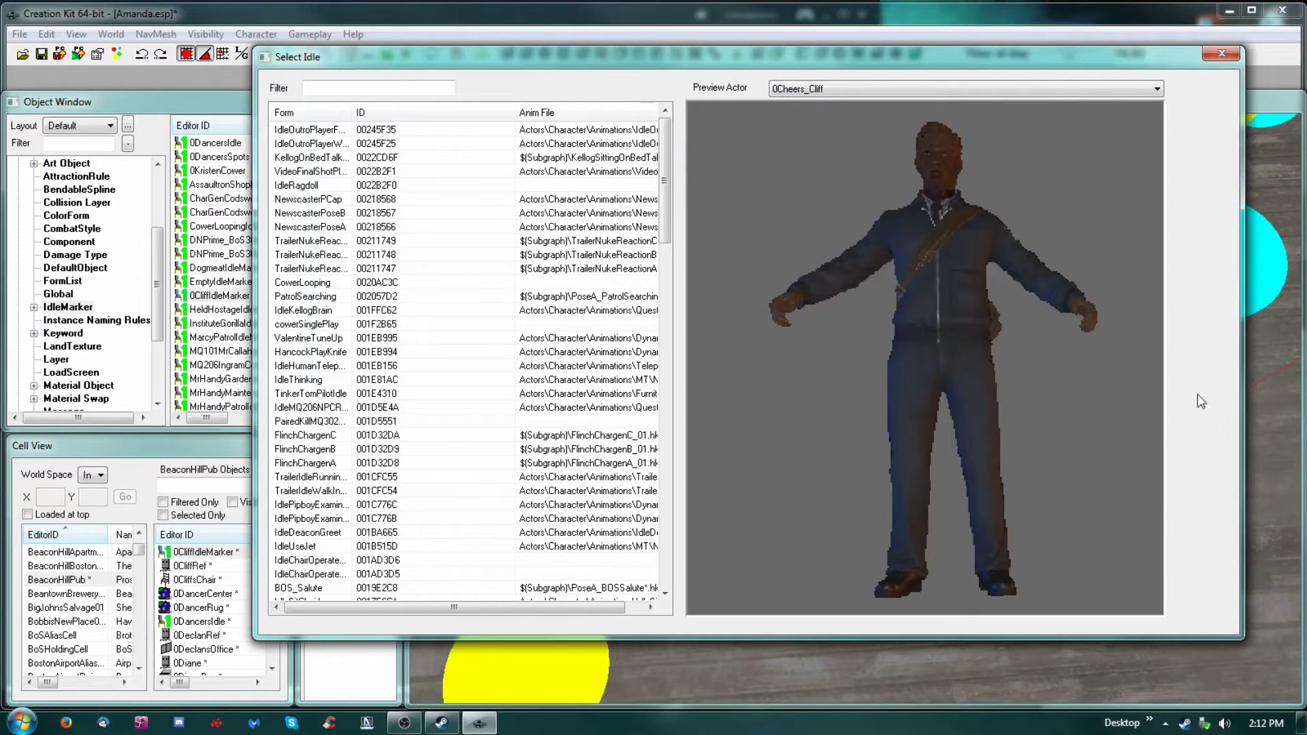
scroll(978, 272, "up", 3)
middle_click_drag(938, 227, 938, 245)
scroll(930, 271, "down", 1)
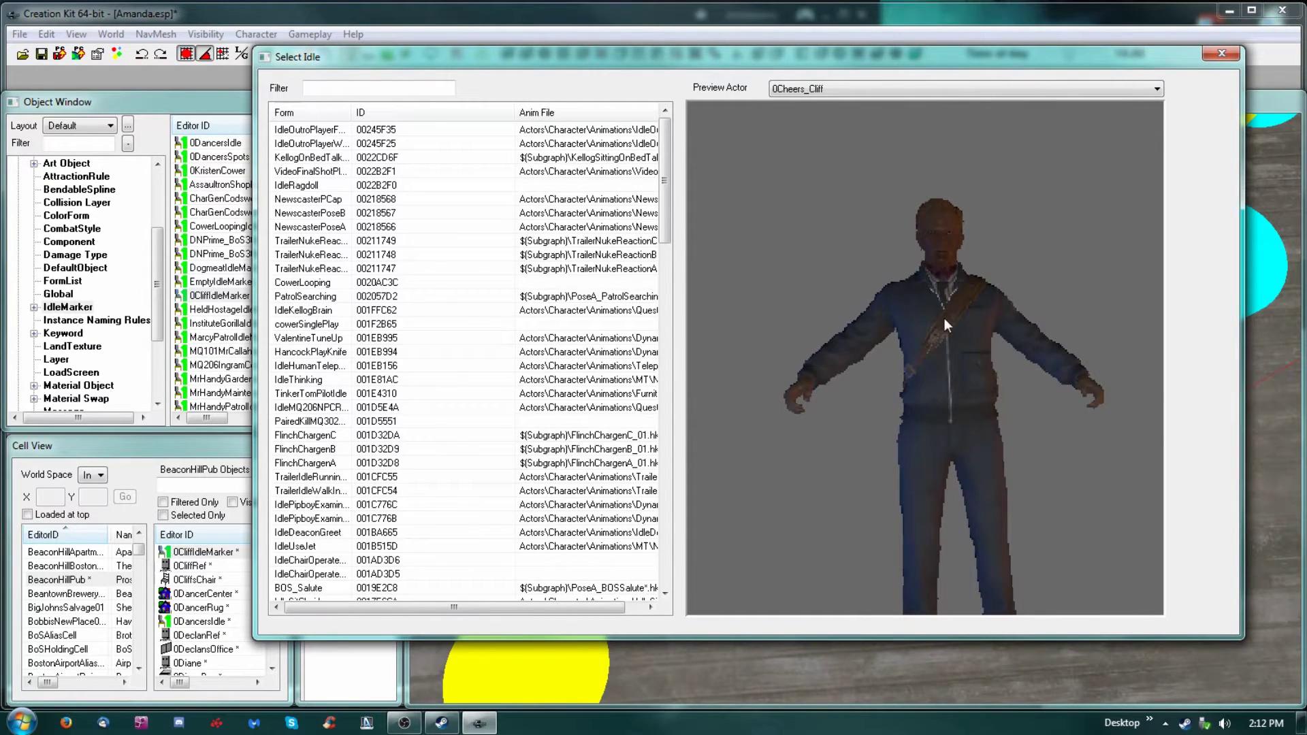
middle_click_drag(957, 355, 950, 330)
Step: Preview the first idles from IdleOutroPlayerFemaleWalk to VideoFinalShotPlayer and resize the list columns to show full idle names
left_click(323, 131)
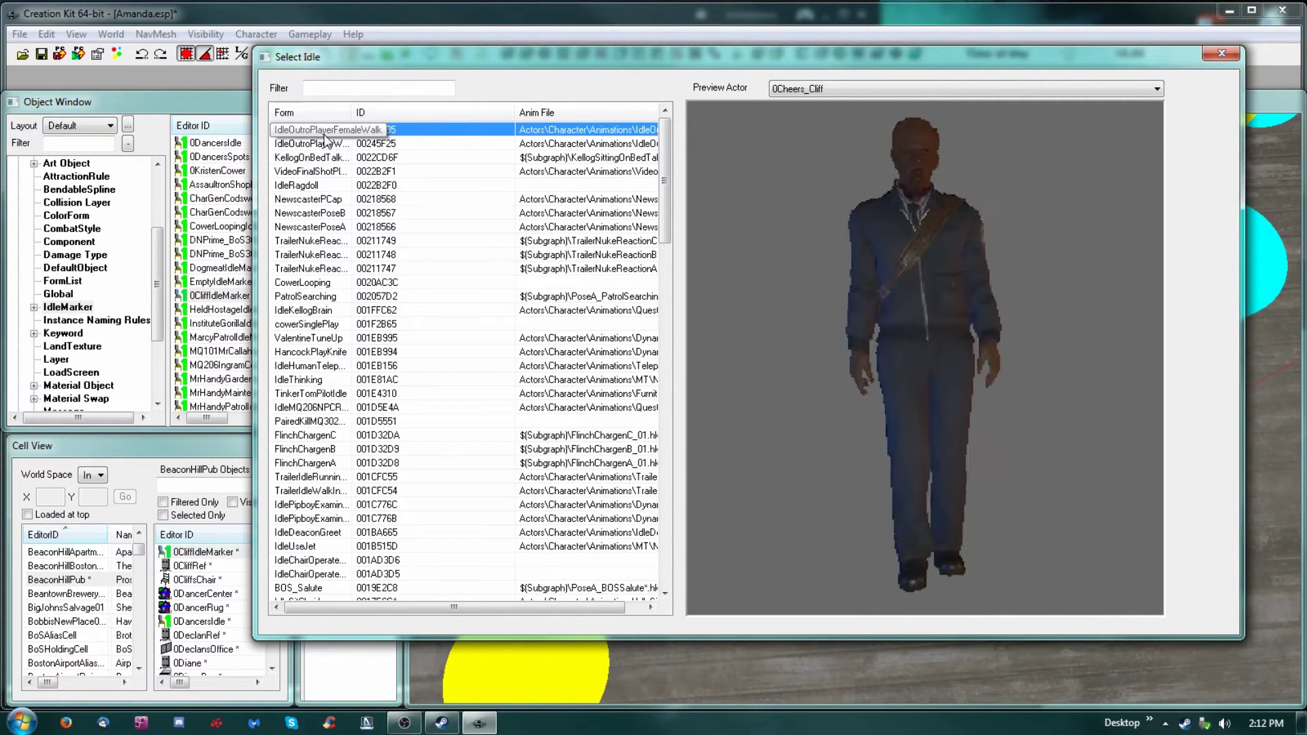
left_click(286, 138)
key("Down")
key("Down")
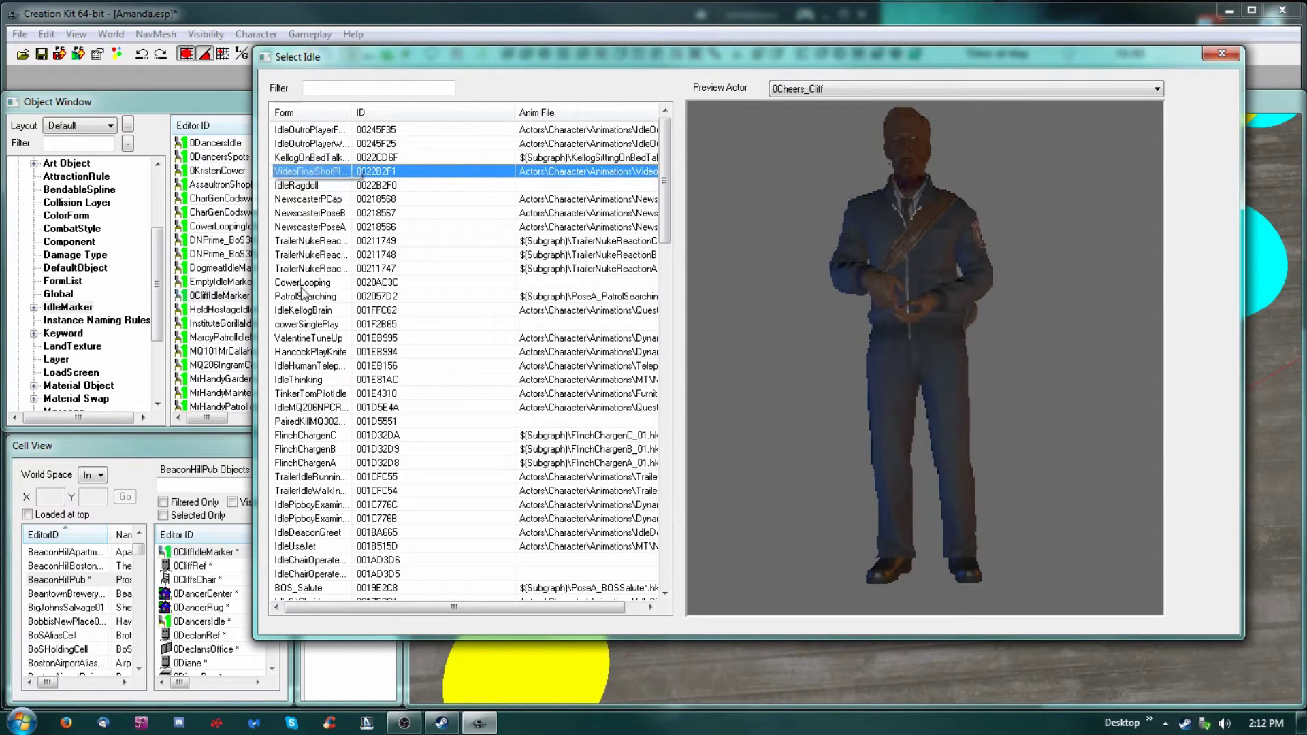
left_click_drag(351, 111, 444, 112)
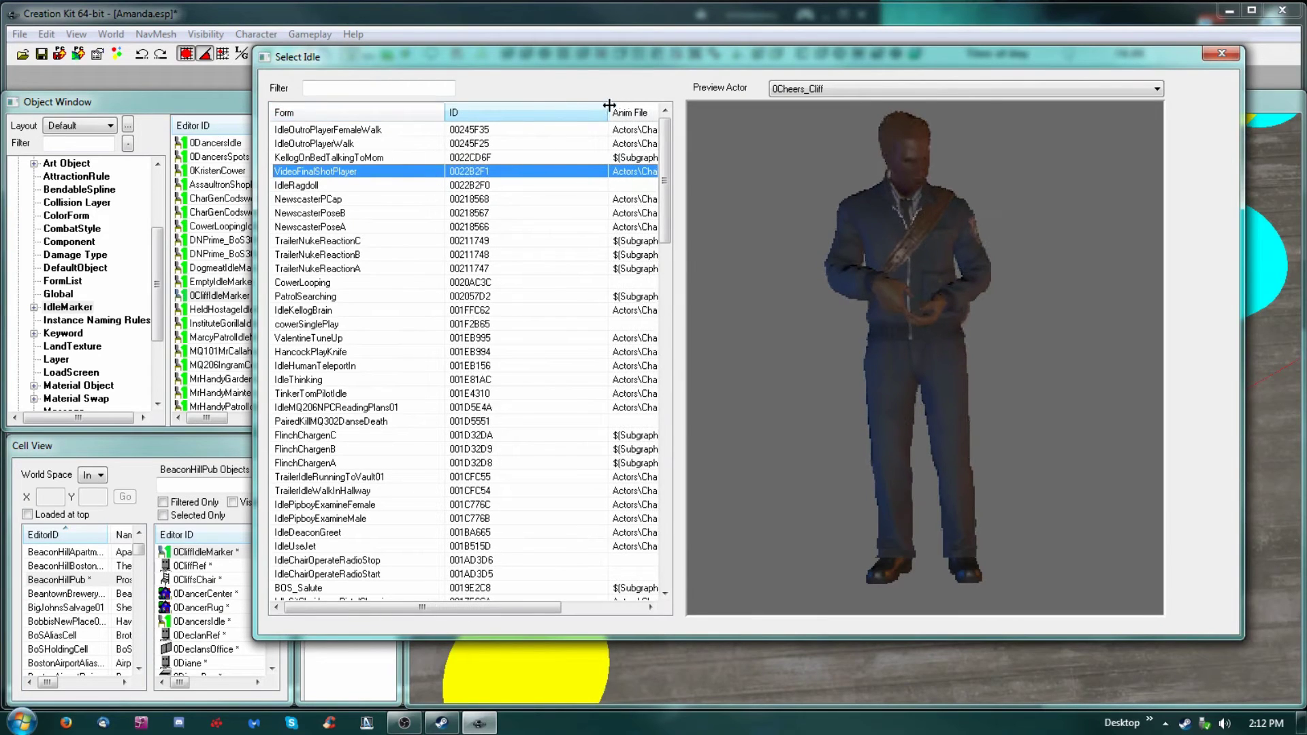
left_click_drag(608, 109, 496, 112)
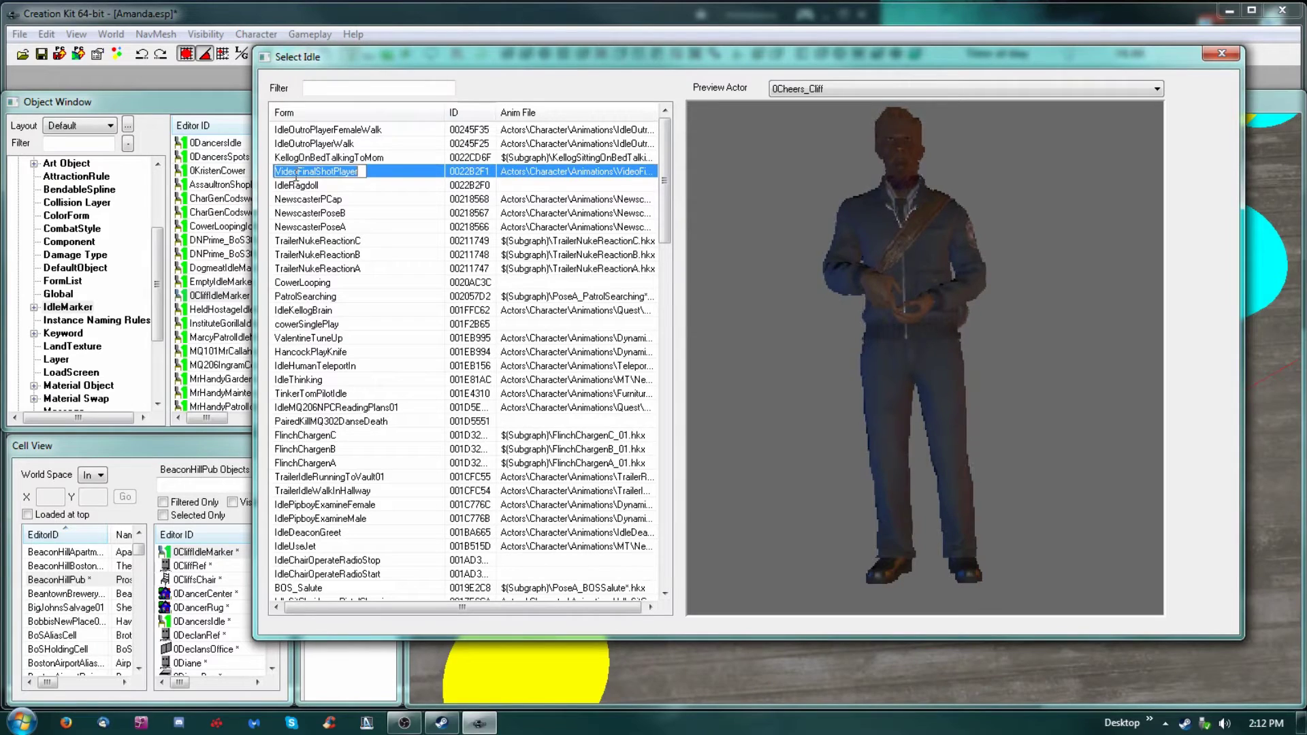
Step: Preview the idle animations one by one from IdleRagdoll down to IdleDeaconGreet on the preview actor
key("Down")
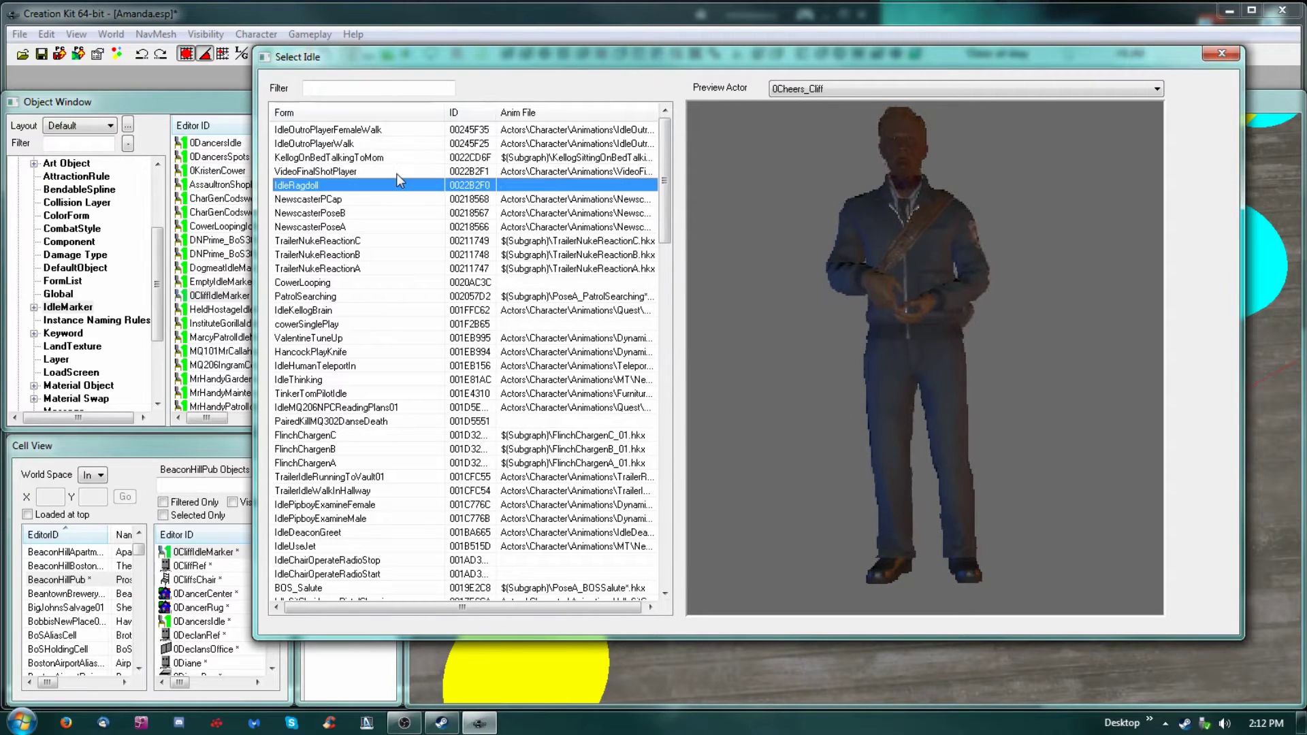
key("Down")
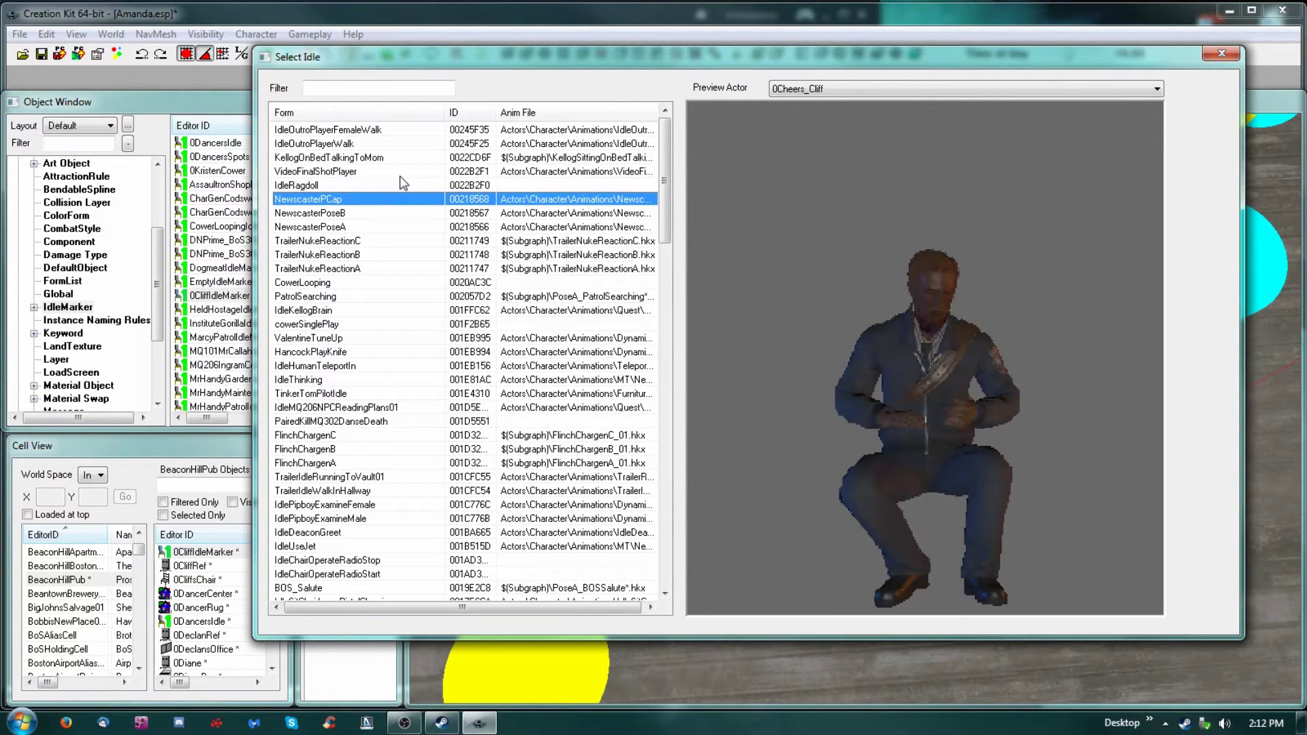
key("Down")
key("Down")
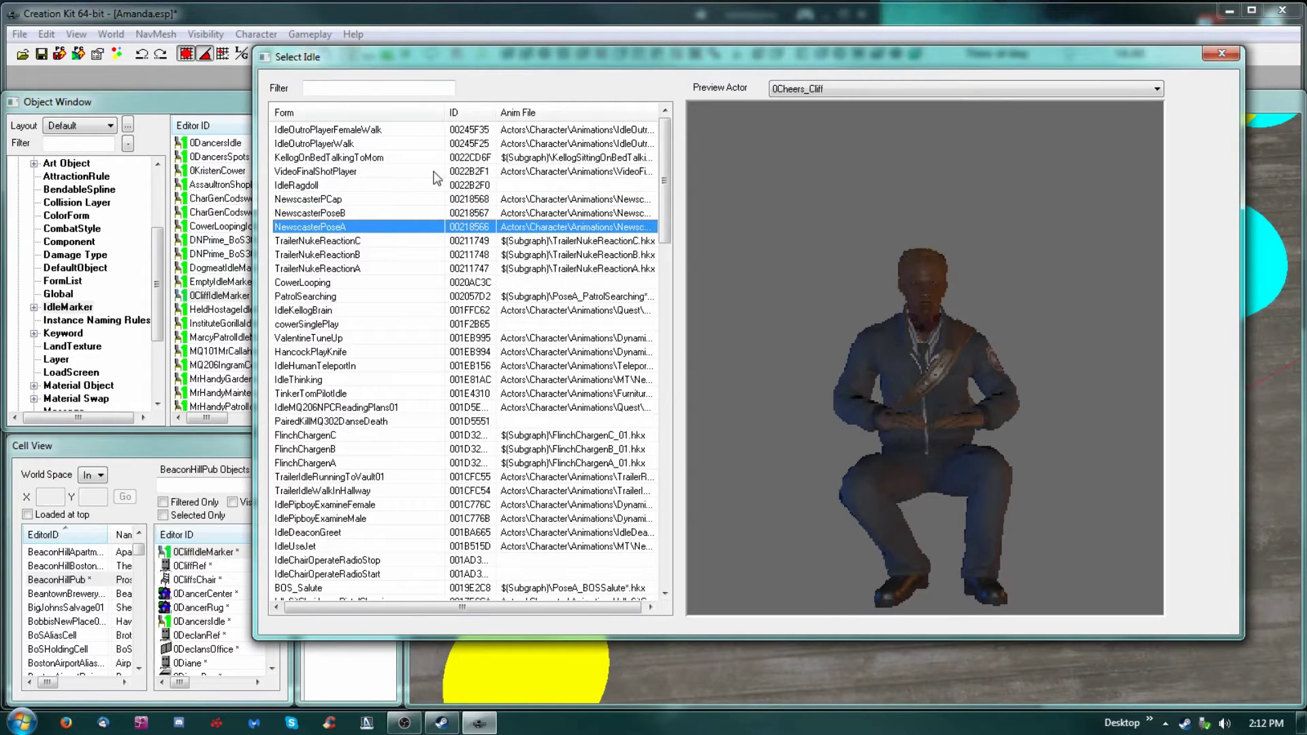
key("Down")
key("Down")
key("Down")
key("Down")
key("Down")
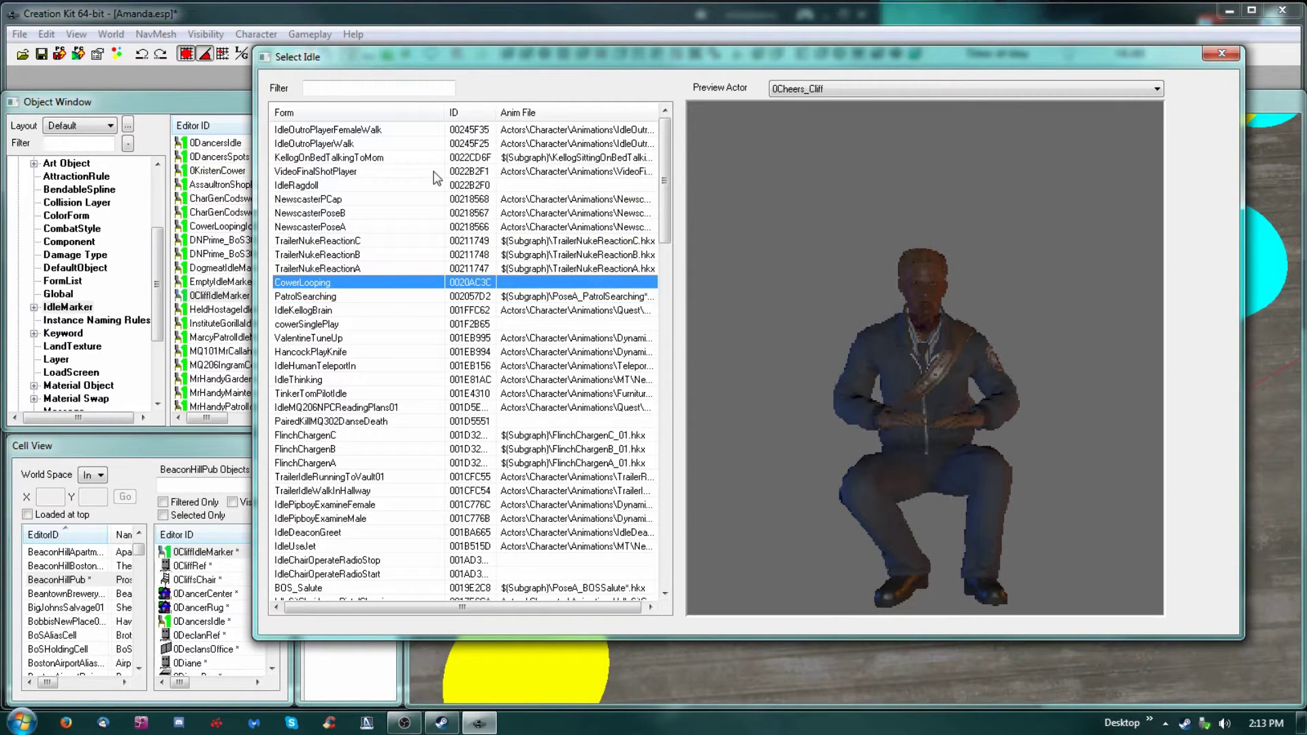
key("Down")
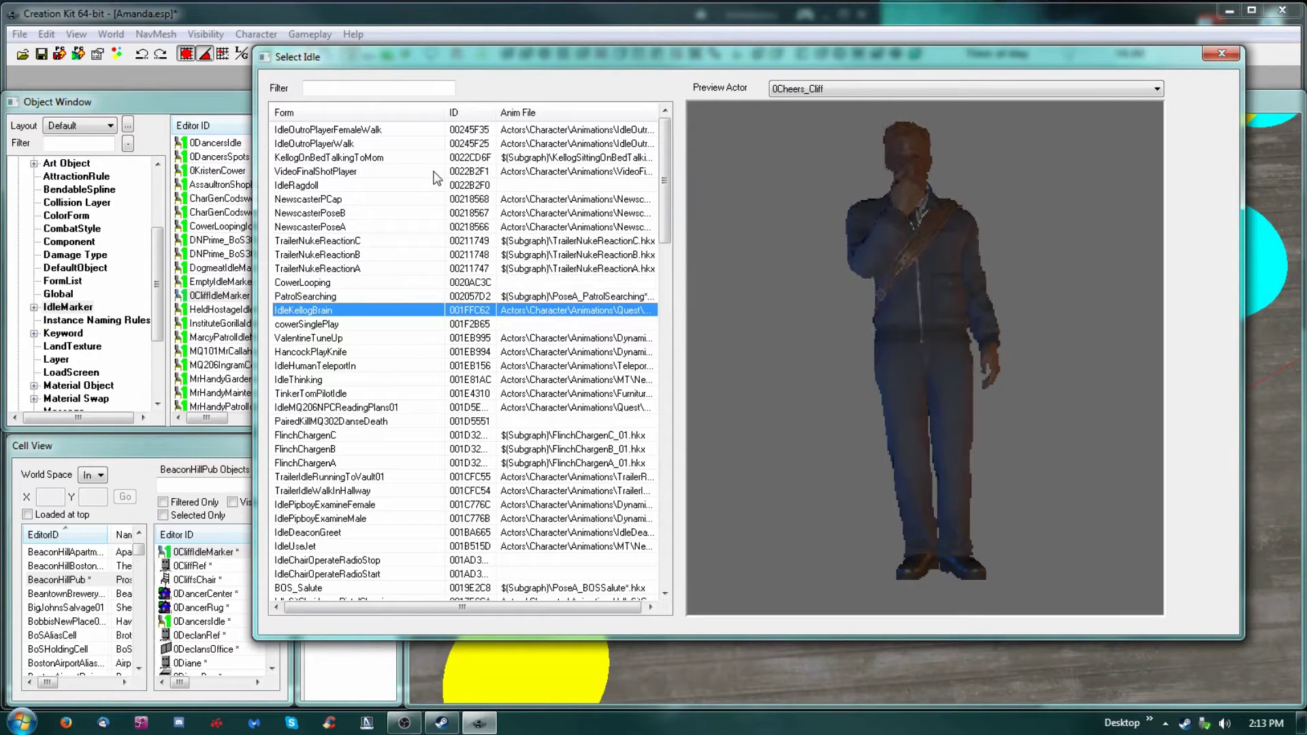
key("Down")
key("Down")
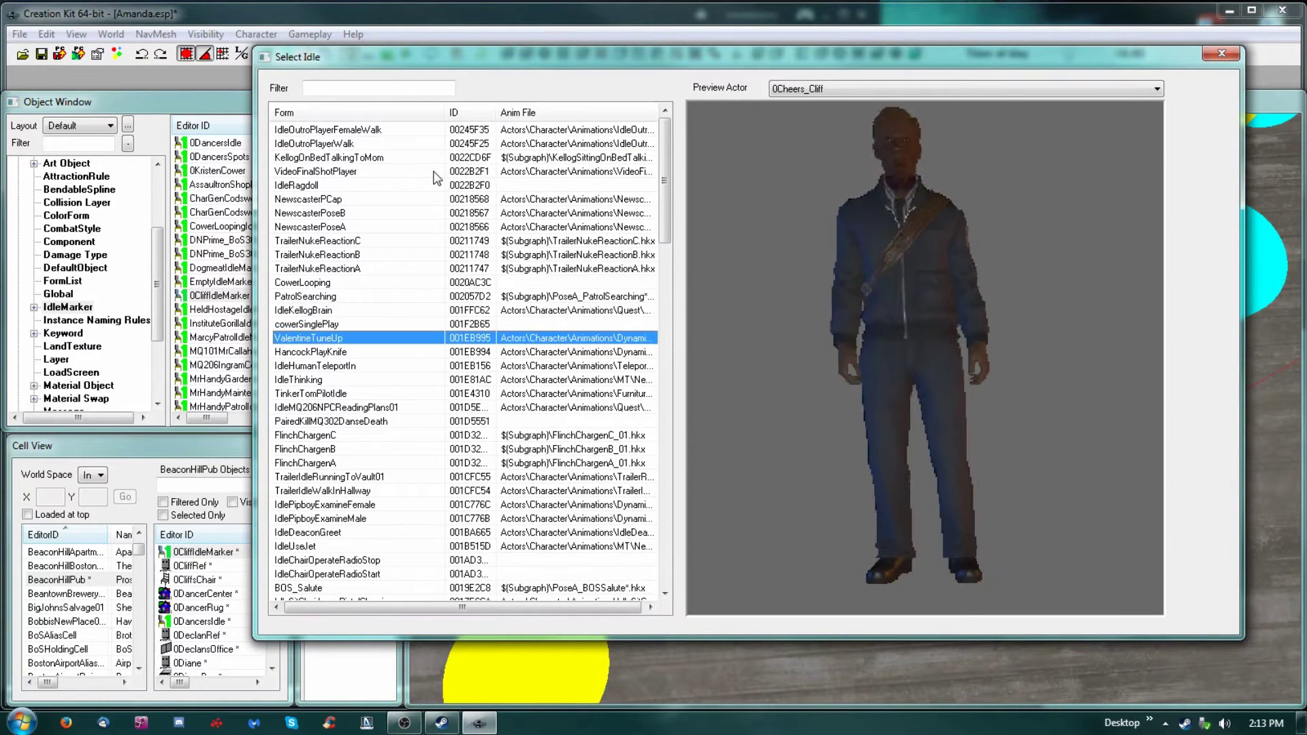
key("Down")
key("Down")
key("Down")
key("Down")
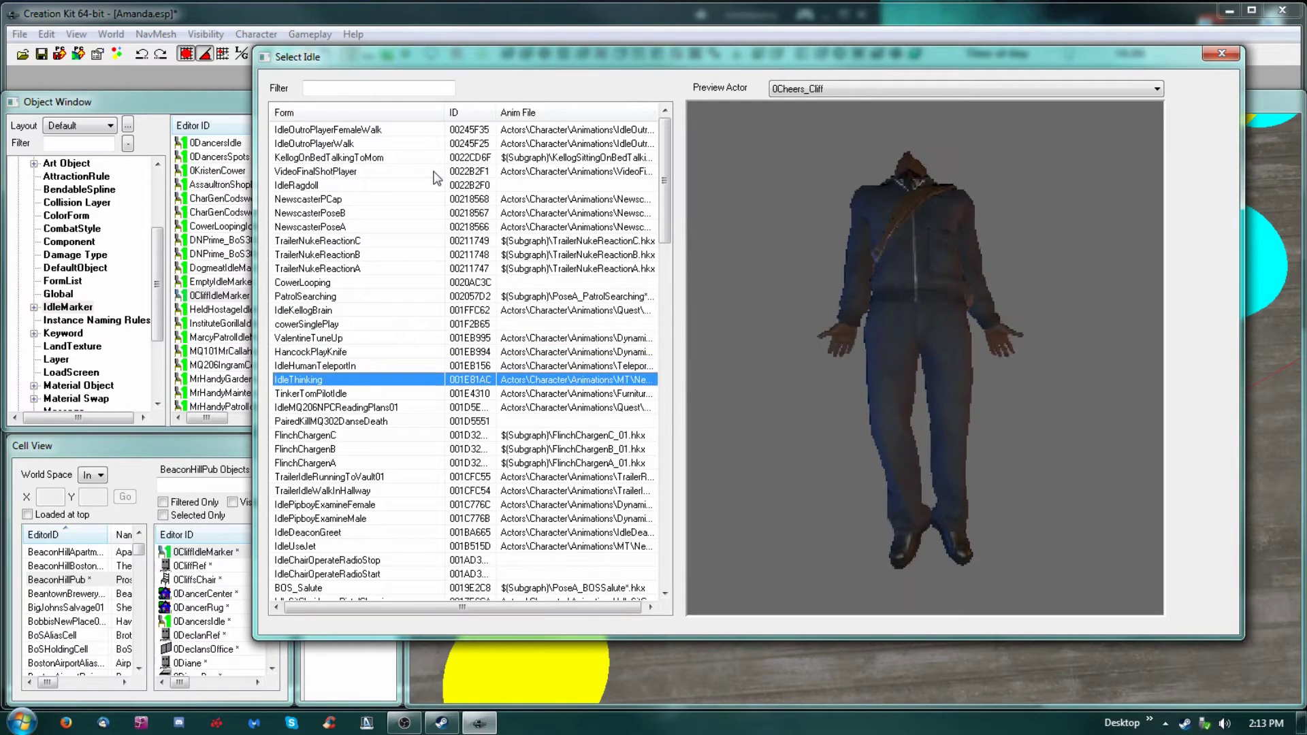
key("Down")
key("Up")
key("Down")
key("Down")
key("Down")
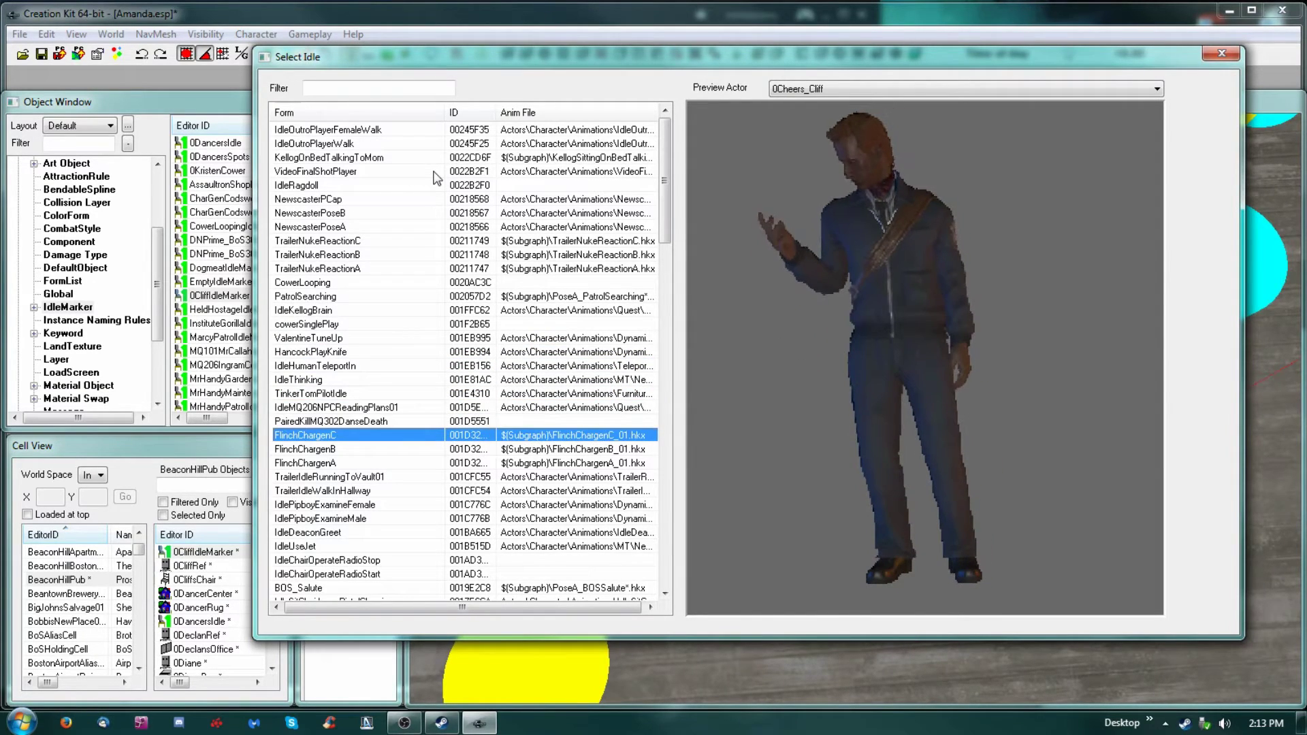
key("Up")
key("Down")
key("Down")
key("Down")
key("Down")
key("Down")
key("Down")
key("Down")
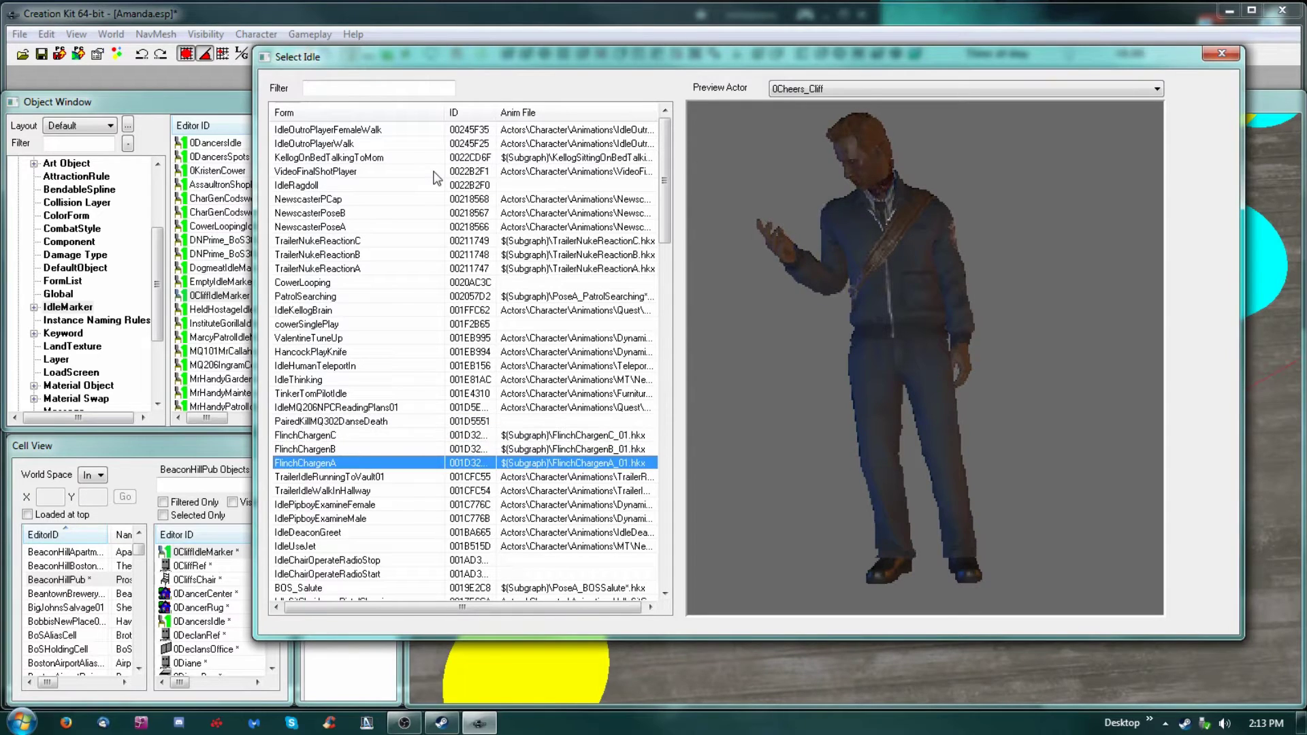
key("Down")
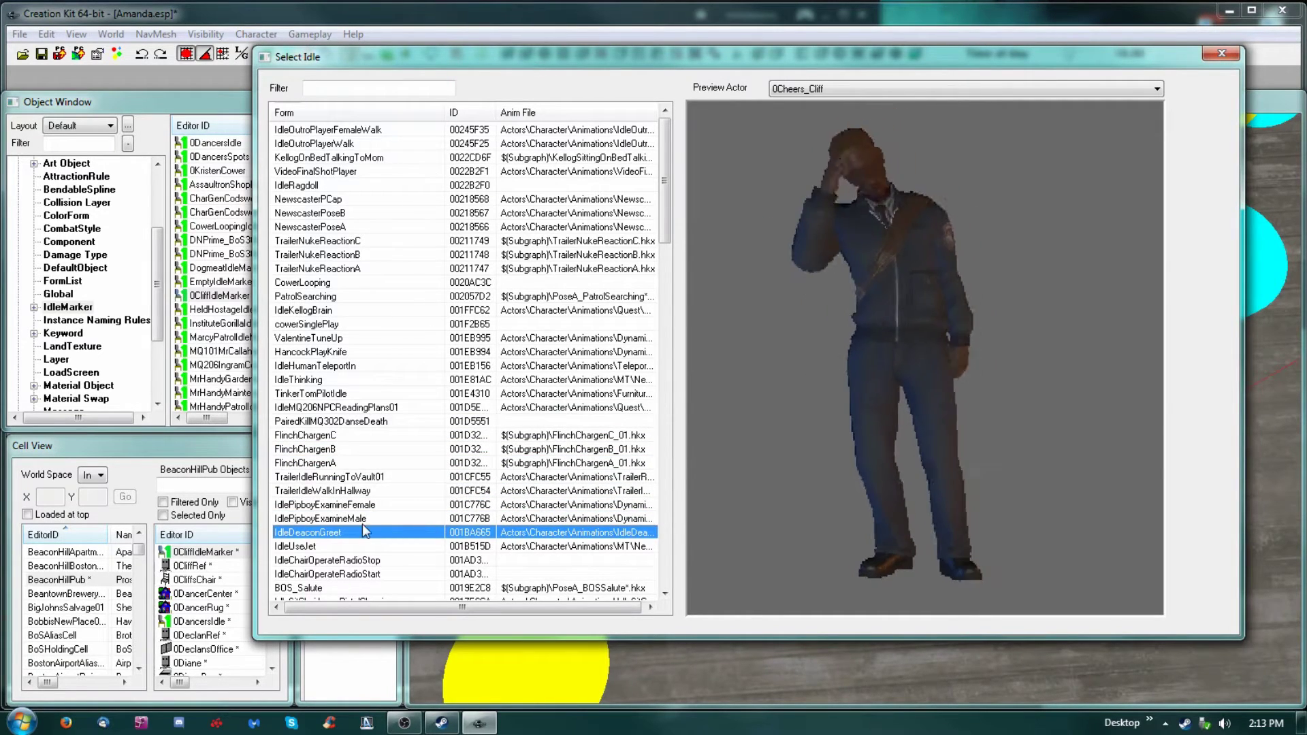
Step: Add IdleDeaconGreet and IdleKellogBrain to the 0CliffIdleMarker's Idle Info list
double_click(289, 532)
left_click(463, 270)
right_click(460, 280)
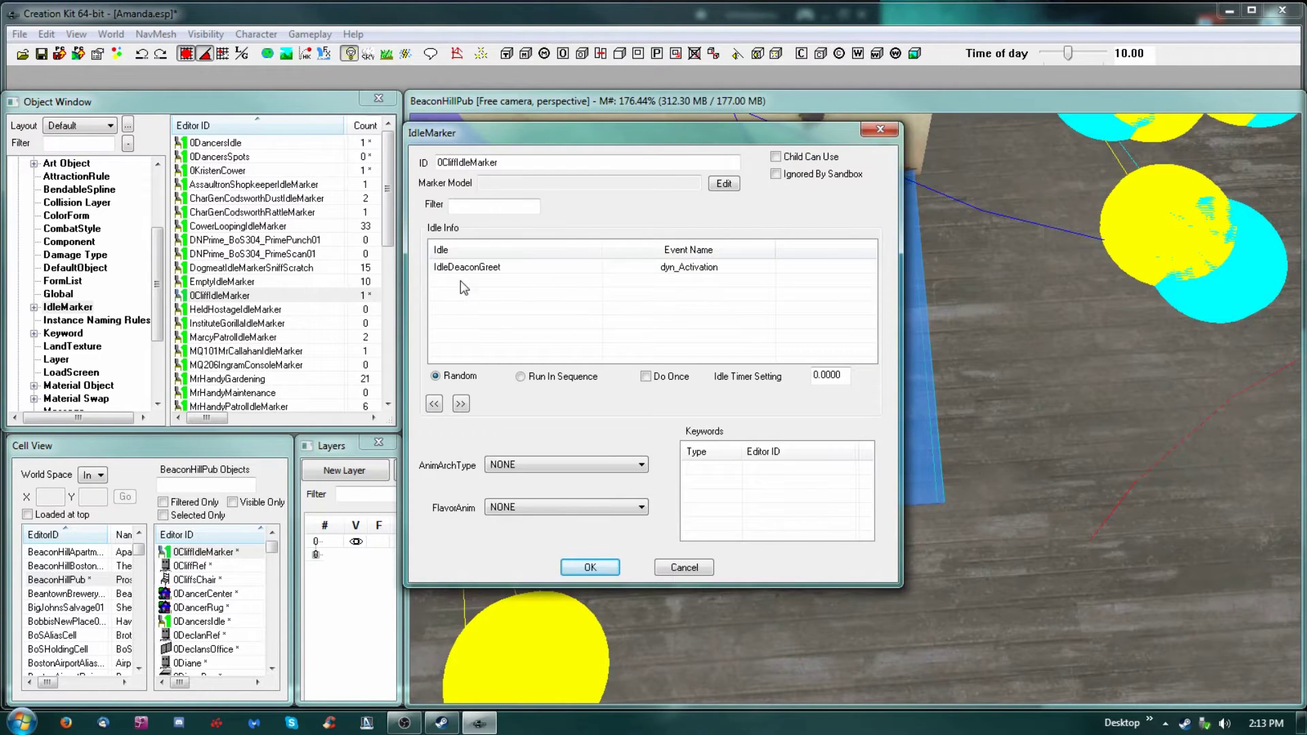
left_click(500, 291)
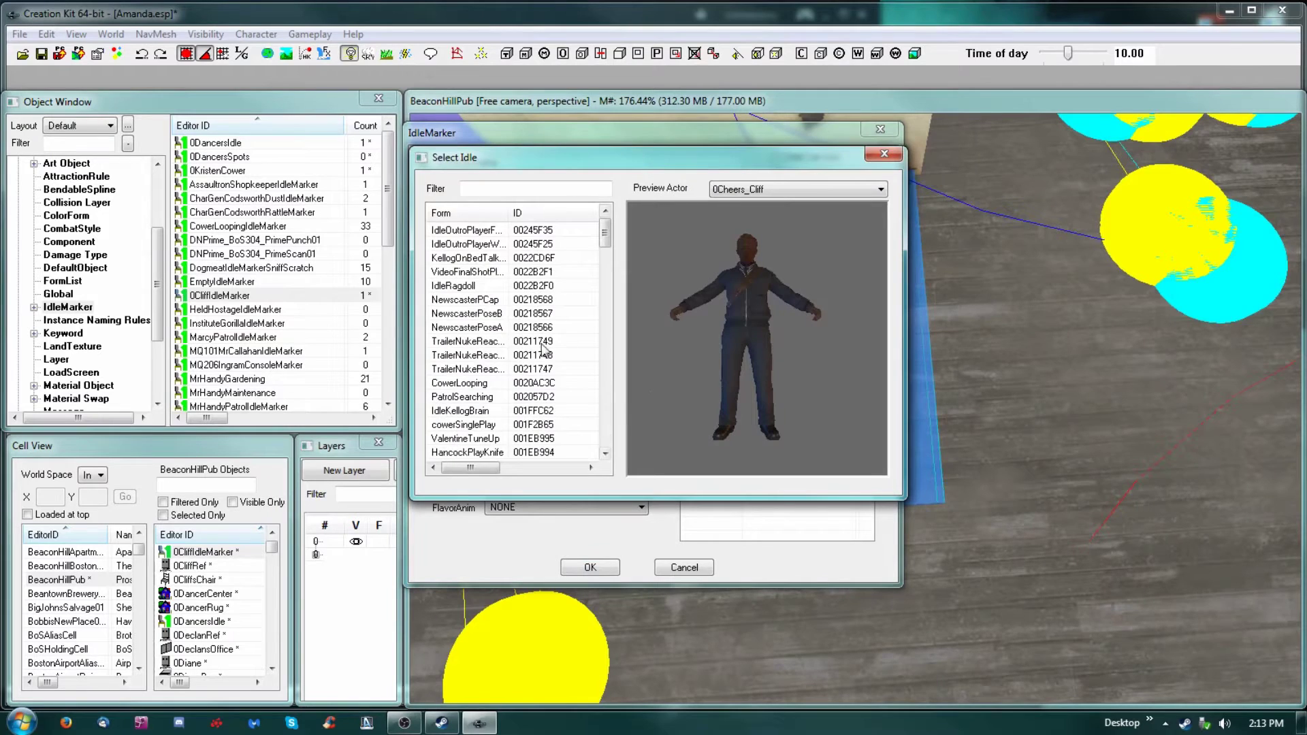
left_click(469, 397)
scroll(473, 398, "down", 5)
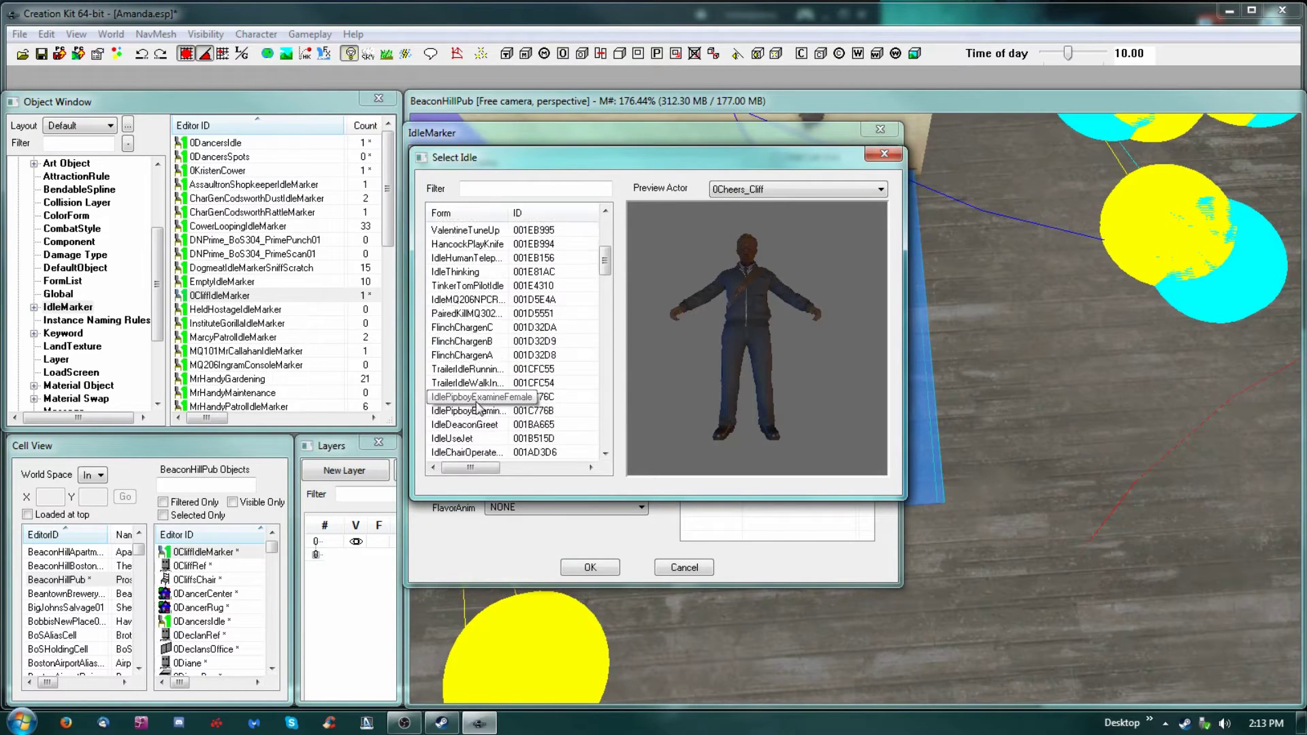
scroll(480, 403, "up", 2)
double_click(464, 287)
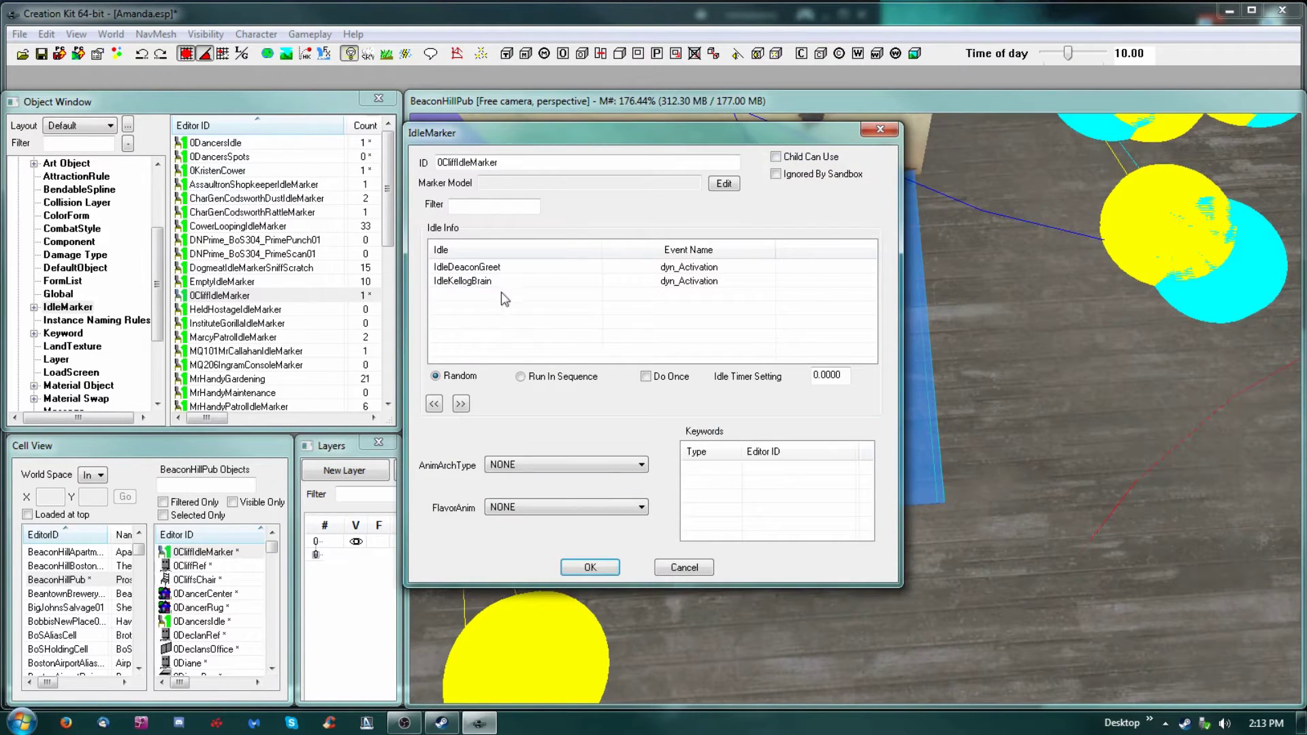
Step: Start a third entry in the marker's Idle Info list
left_click(487, 284)
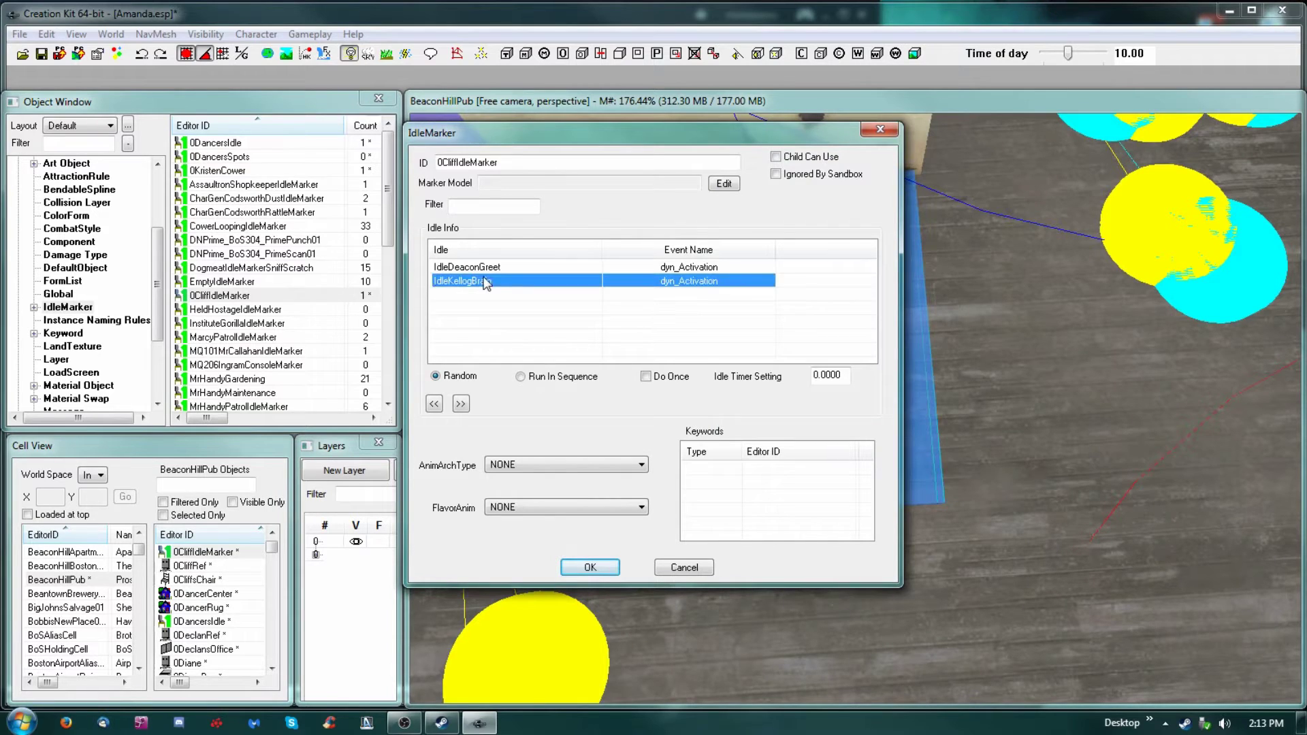
left_click(523, 334)
right_click(513, 314)
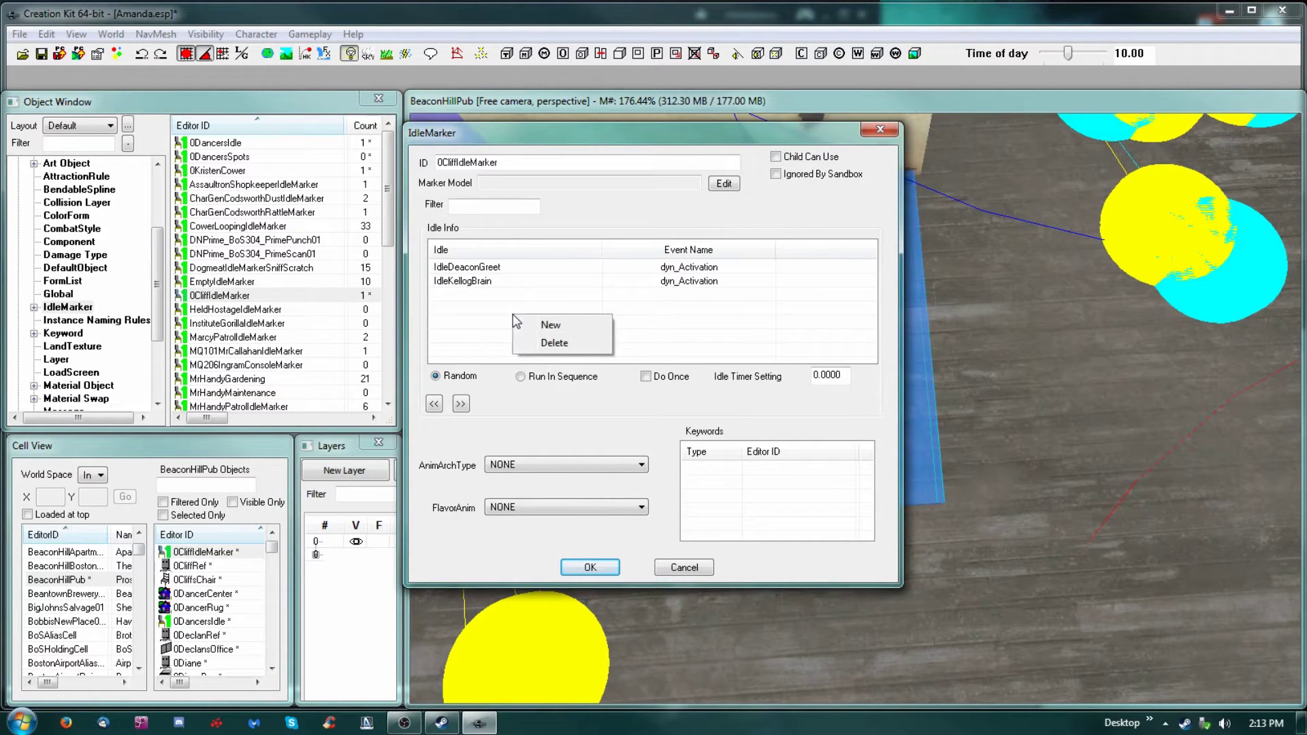
left_click(558, 325)
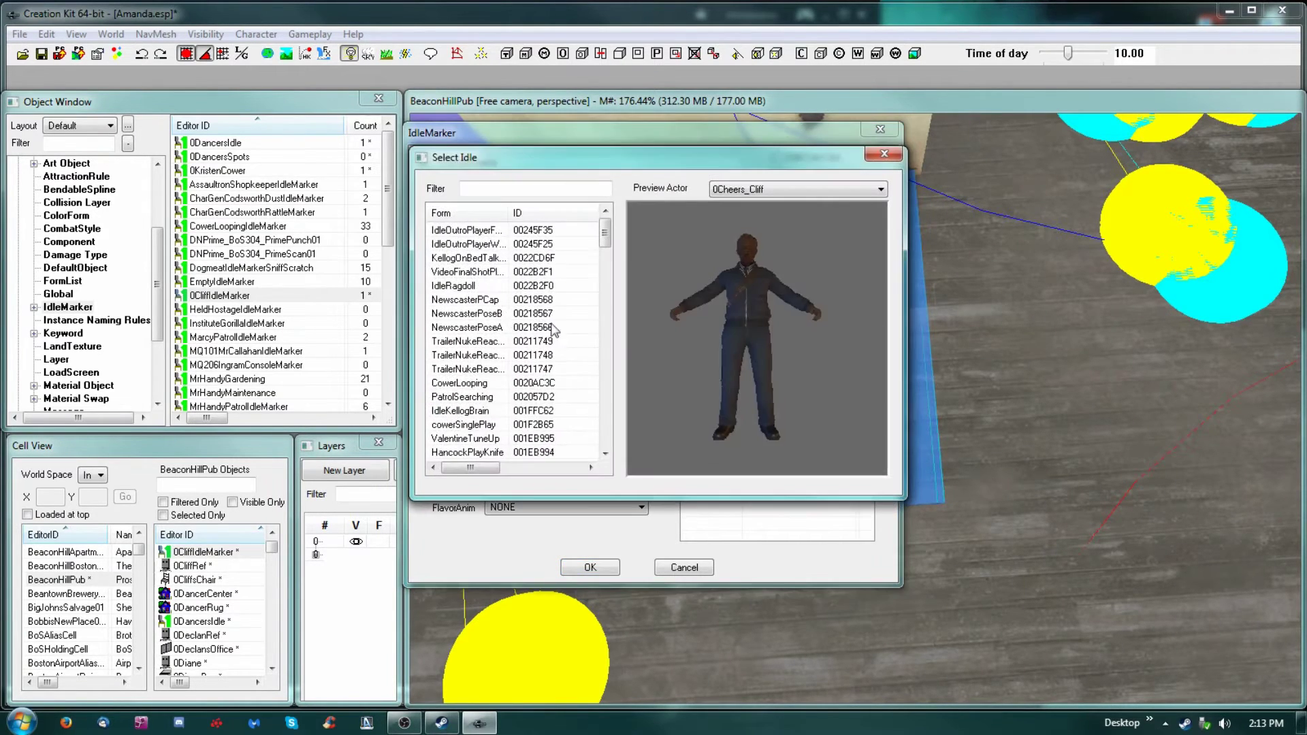
Step: Preview the idles from PatrolSearching down to SurgeryBodyCamStop to find another suitable animation
left_click(462, 398)
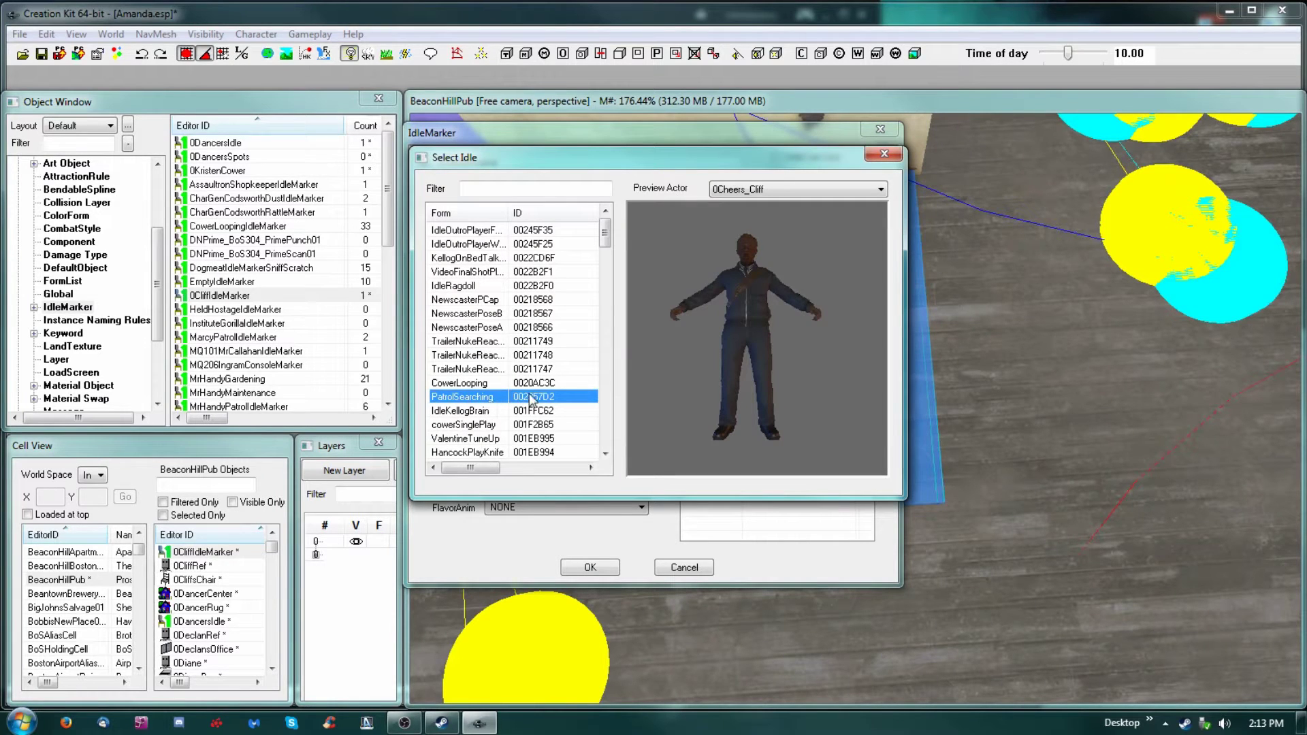
key("Down")
key("Down")
key("Down")
key("Down")
key("Down")
key("Down")
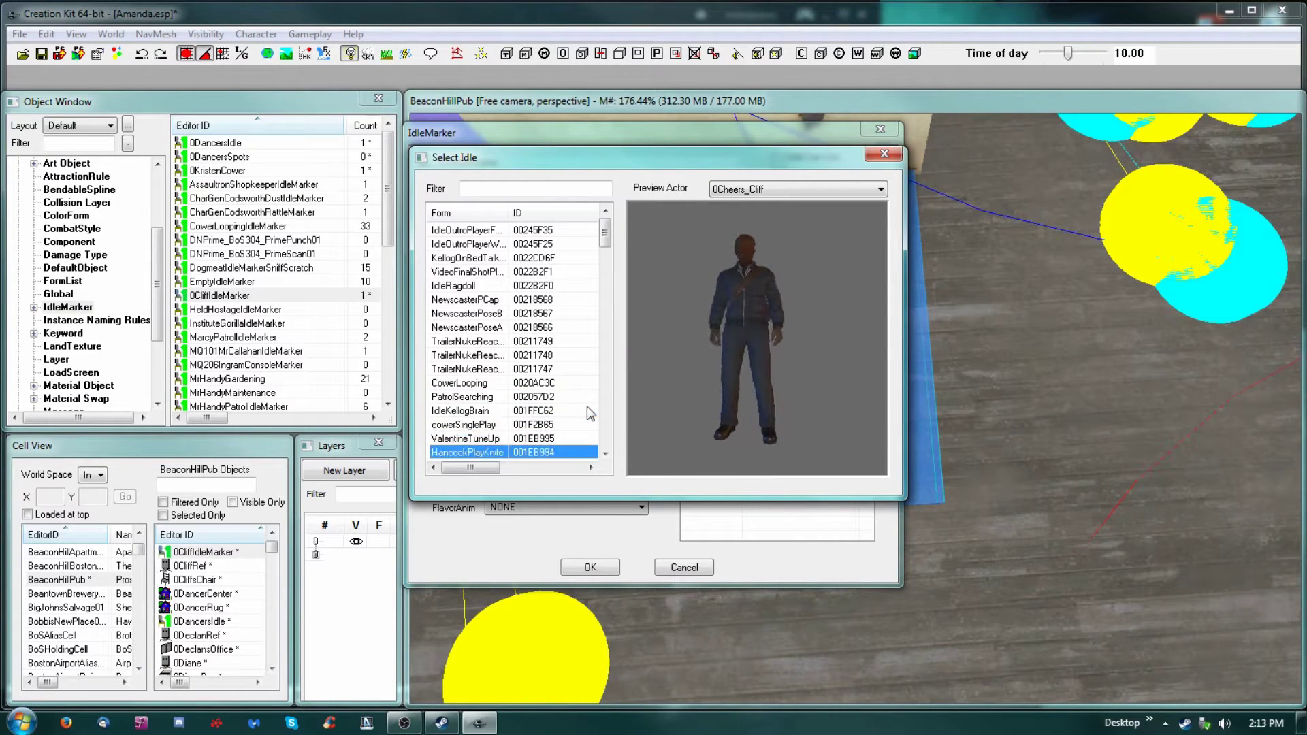
key("Down")
key("Down")
key("Down")
key("Down")
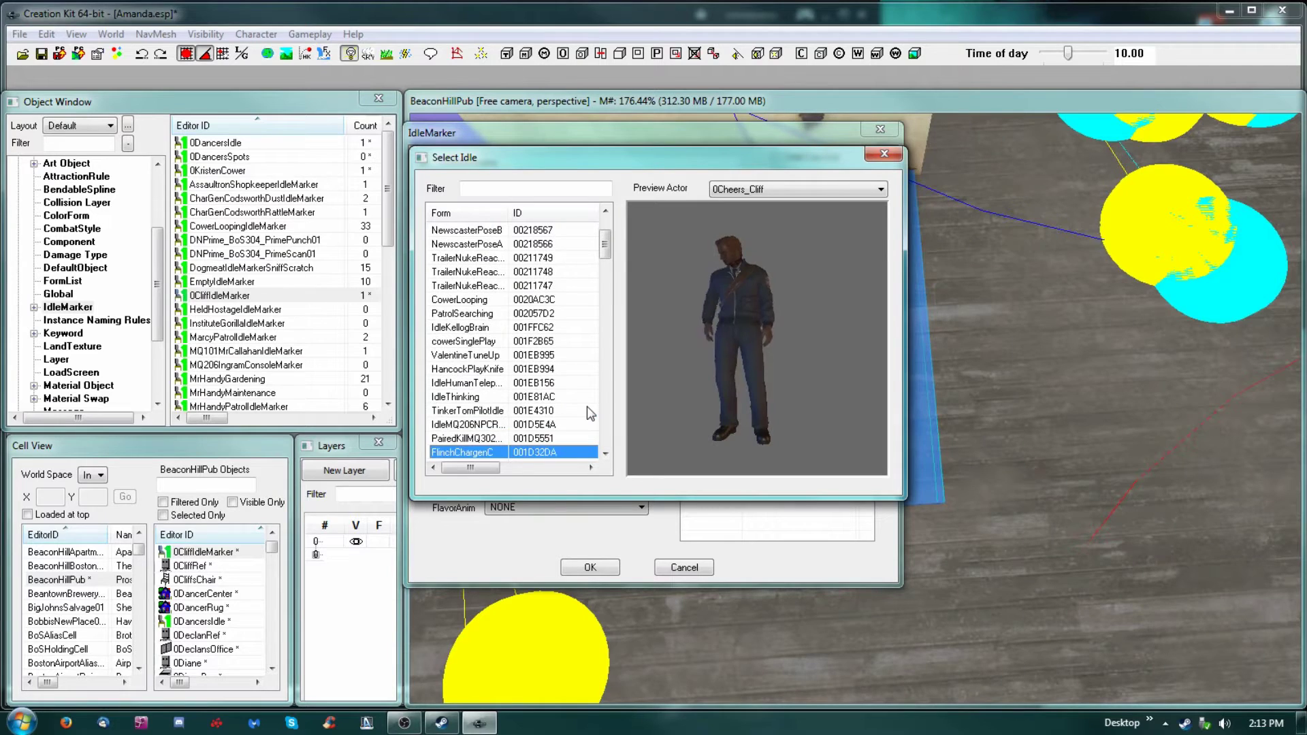
key("Down")
key("Down")
key("Down")
key("Down")
key("Down")
key("Down")
key("Down")
key("Down")
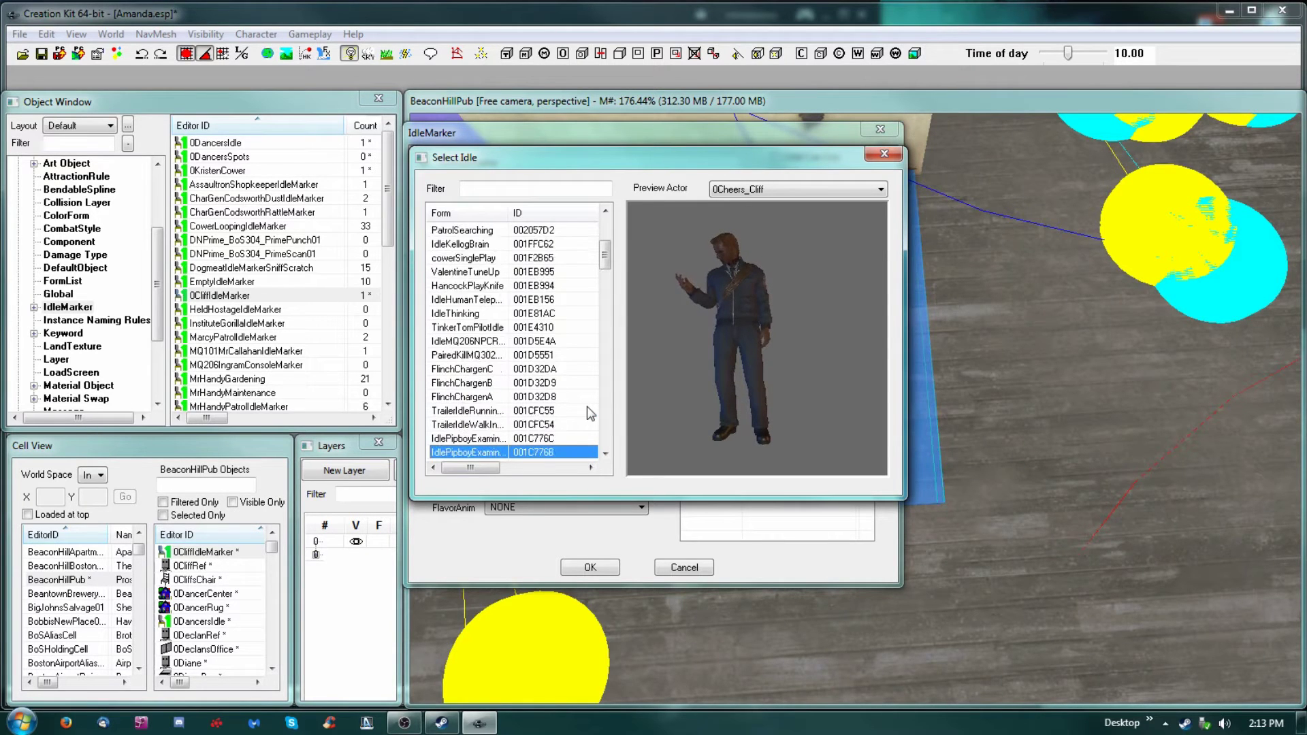
key("Down")
key("Down")
key("Down")
key("Down")
key("Down")
key("Down")
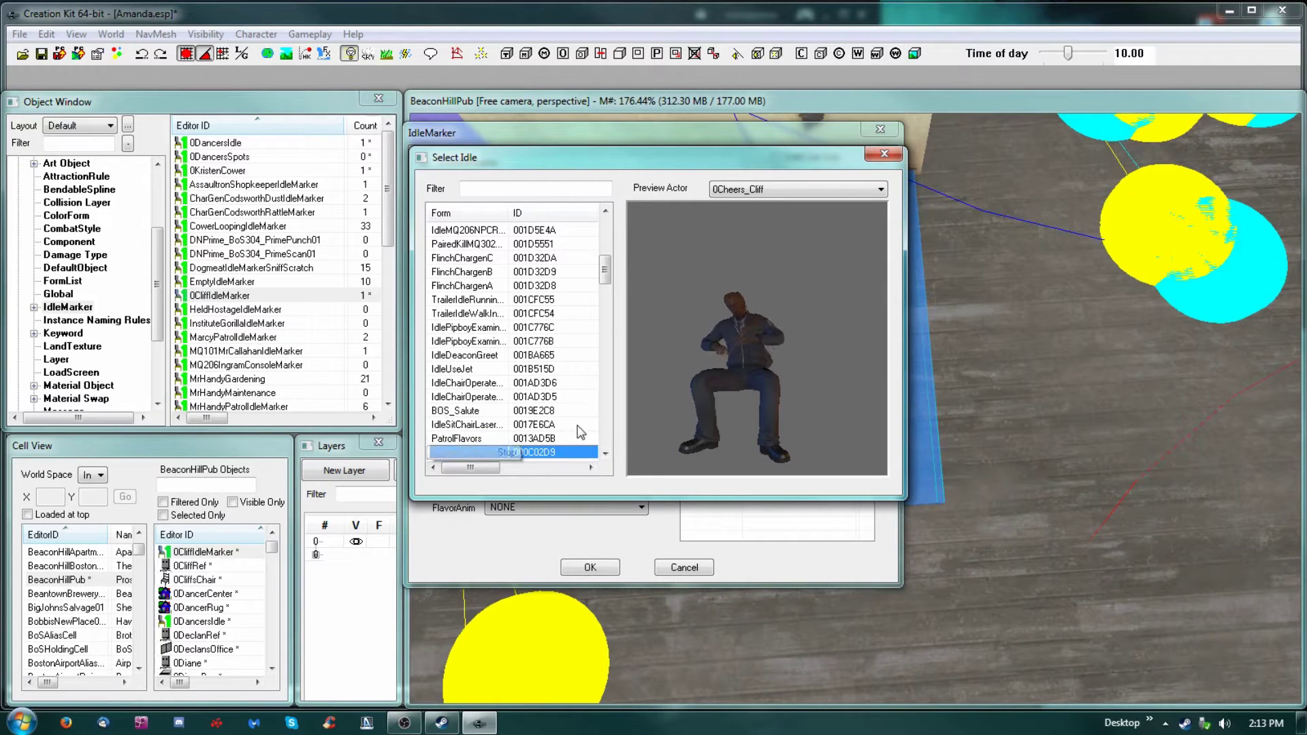
Step: Move and enlarge the Select Idle window, and resize the list columns so the full idle names show
left_click(860, 407)
left_click_drag(750, 158, 463, 53)
left_click_drag(620, 365, 1097, 614)
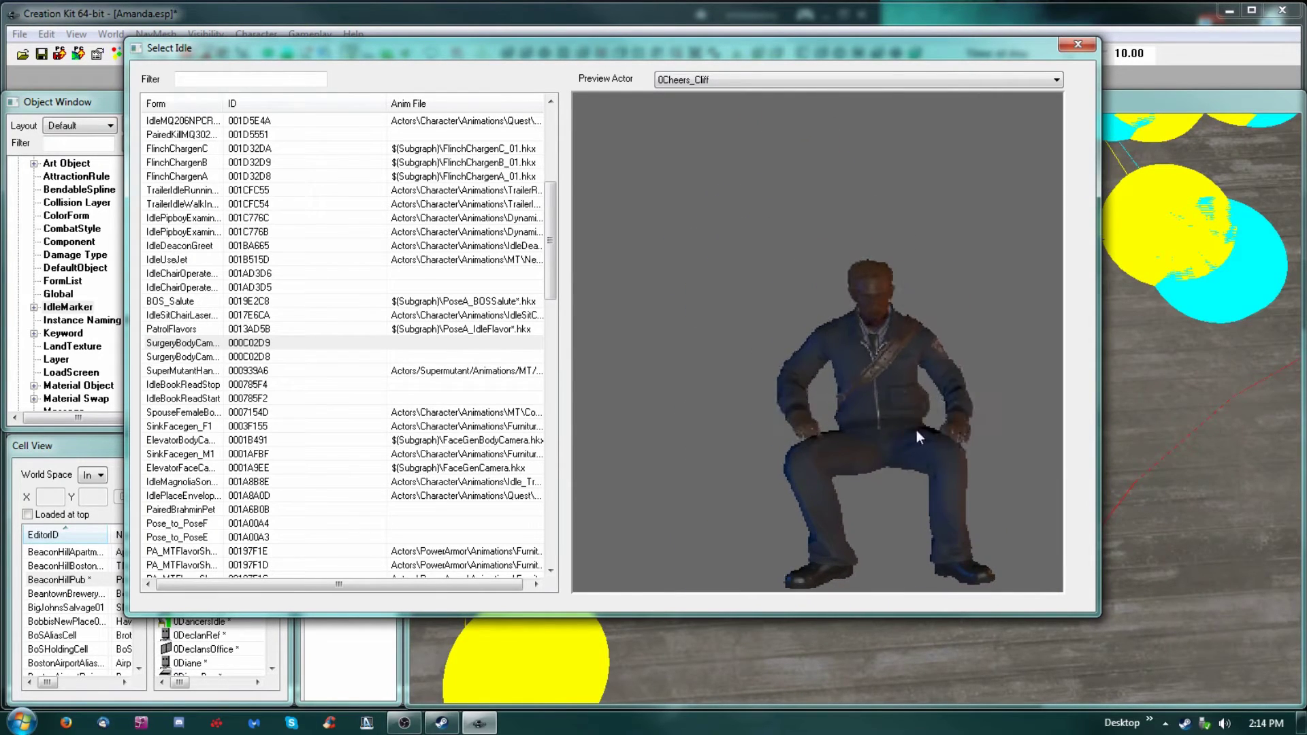
left_click_drag(376, 105, 299, 104)
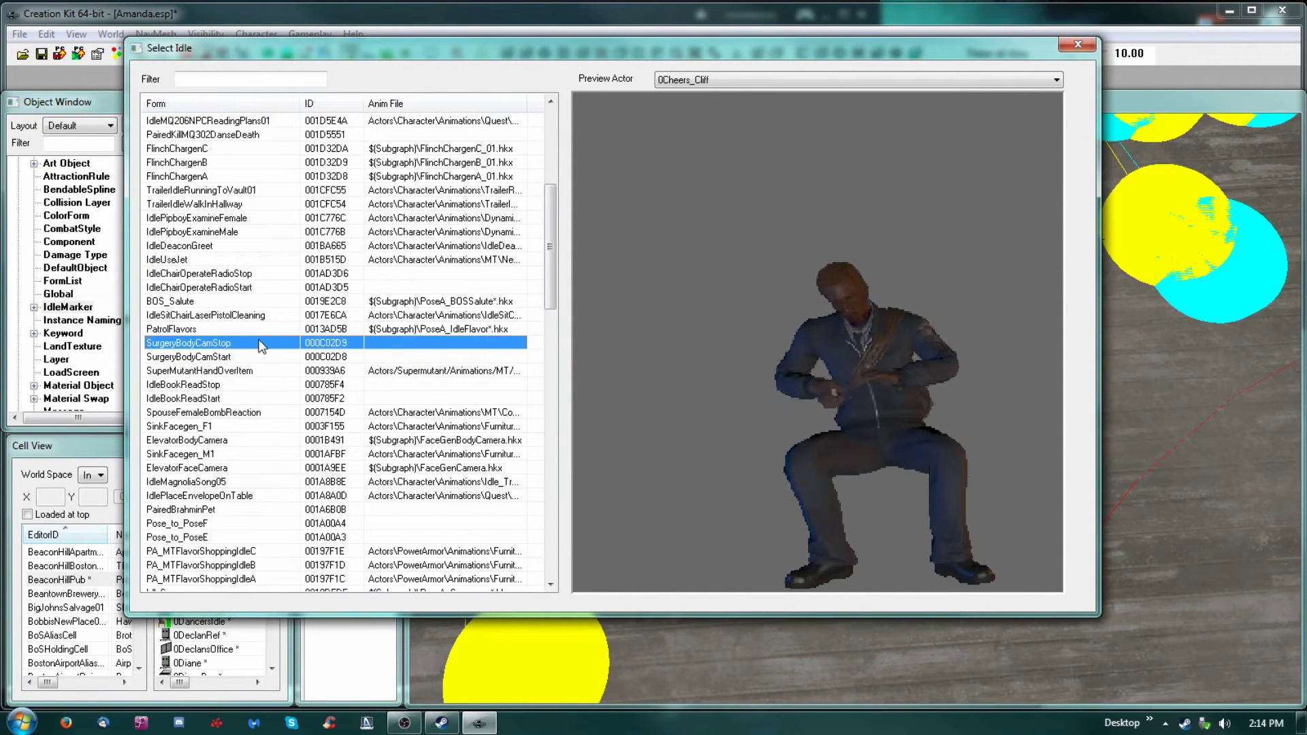
Step: Preview the idles listed after SurgeryBodyCamStop, starting with SurgeryBodyCamStart
key("Down")
key("Down")
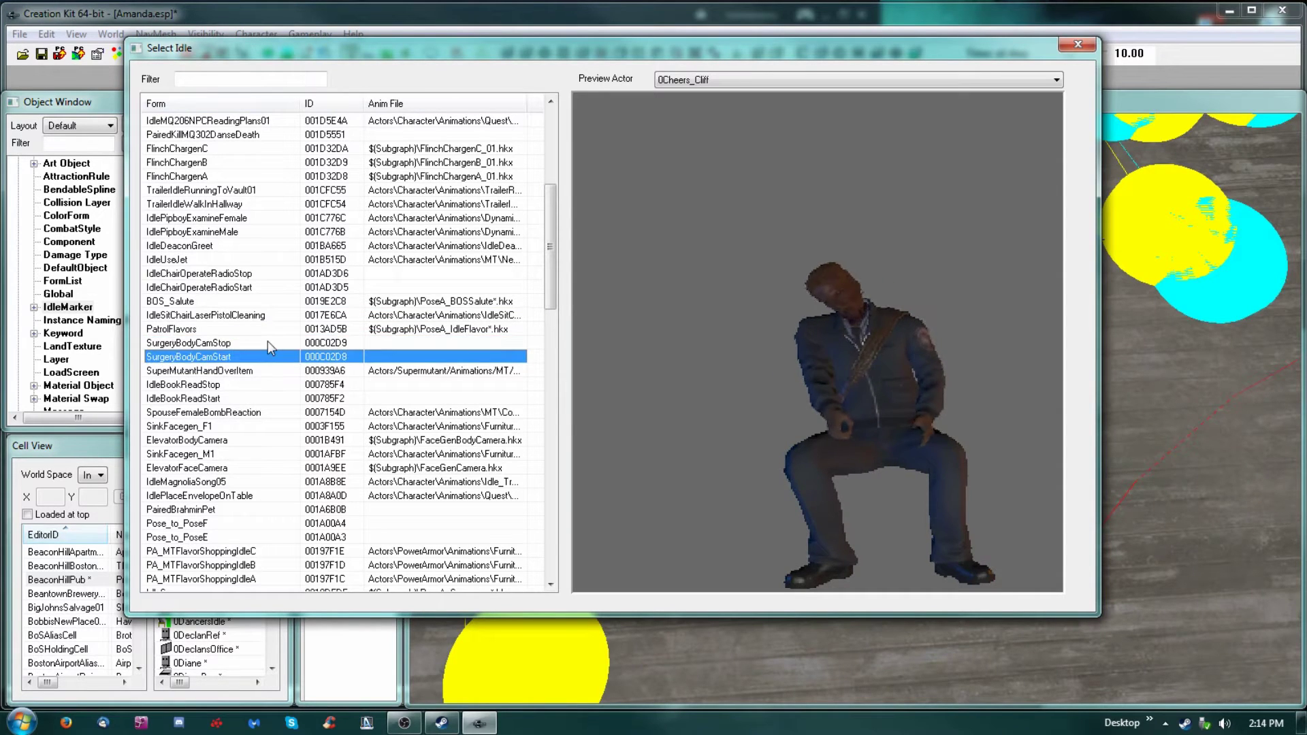